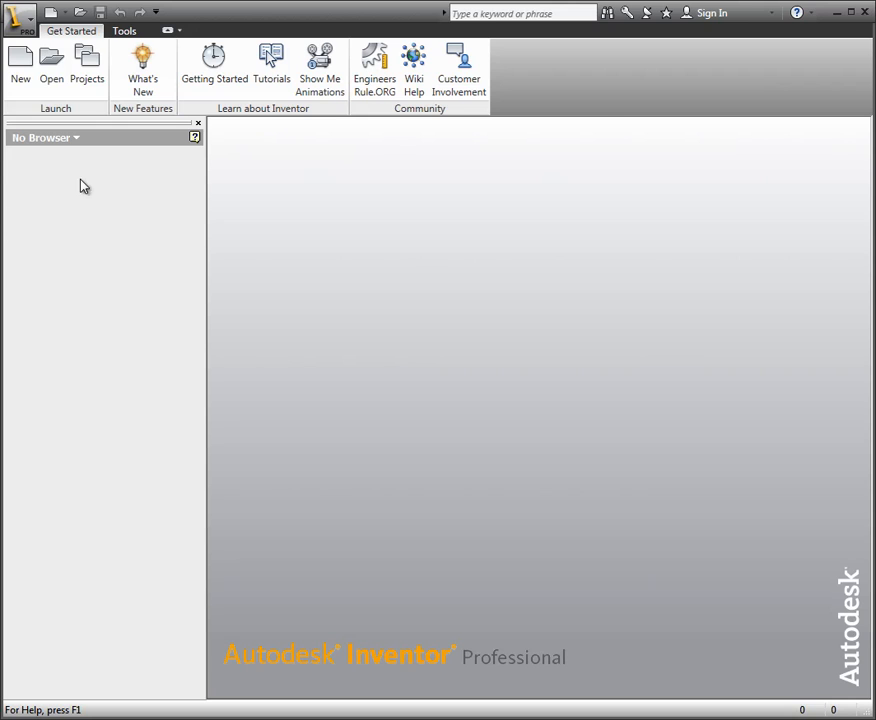
Step: Create a new part file from the Standard.ipt template
click(24, 68)
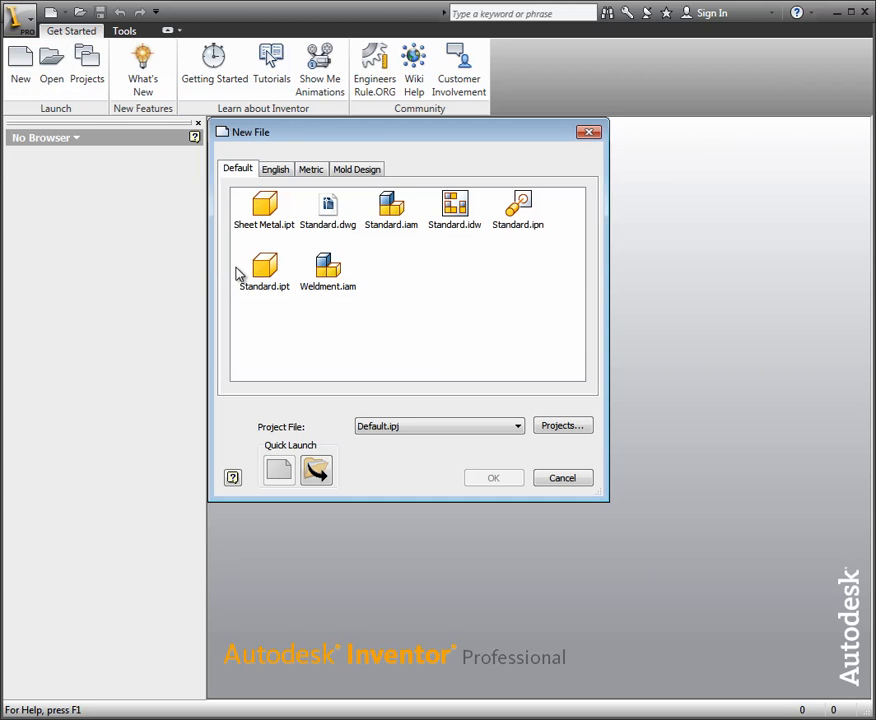
click(264, 278)
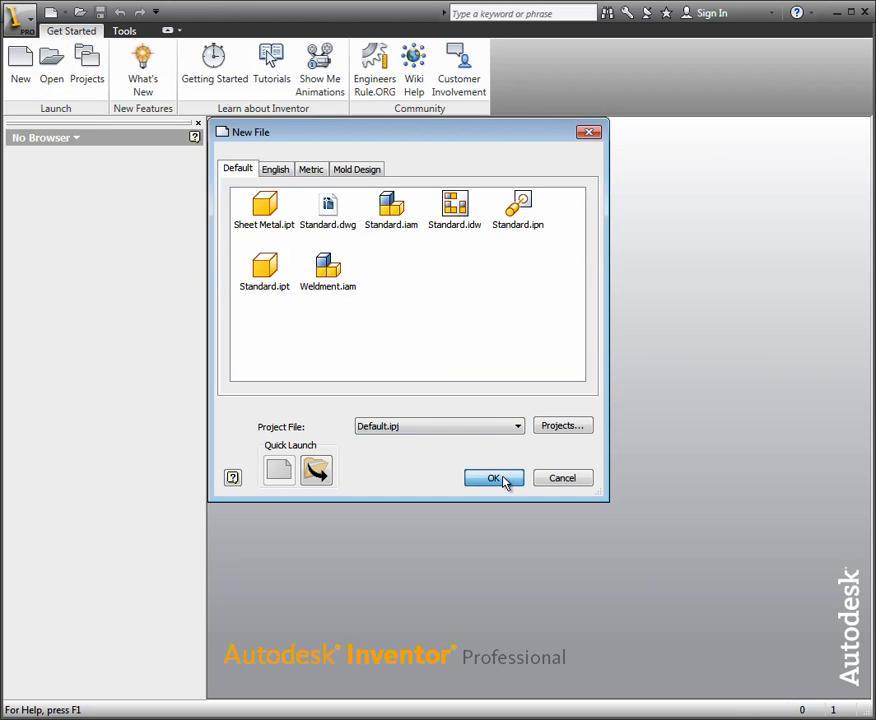
click(498, 477)
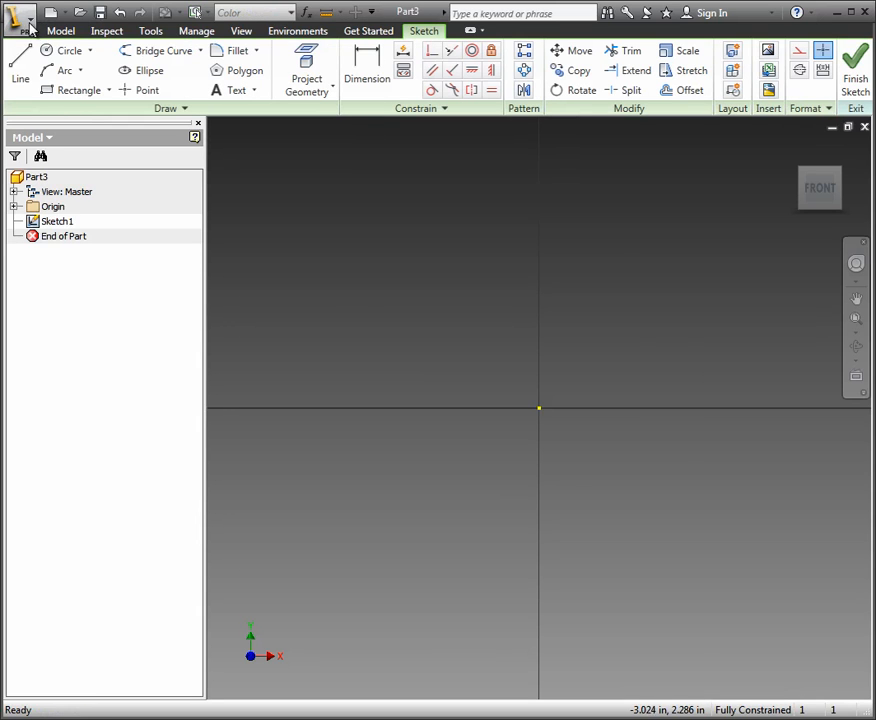
Step: Save the new part as E4 in the Inventor folder, overwriting the existing file of that name
click(33, 27)
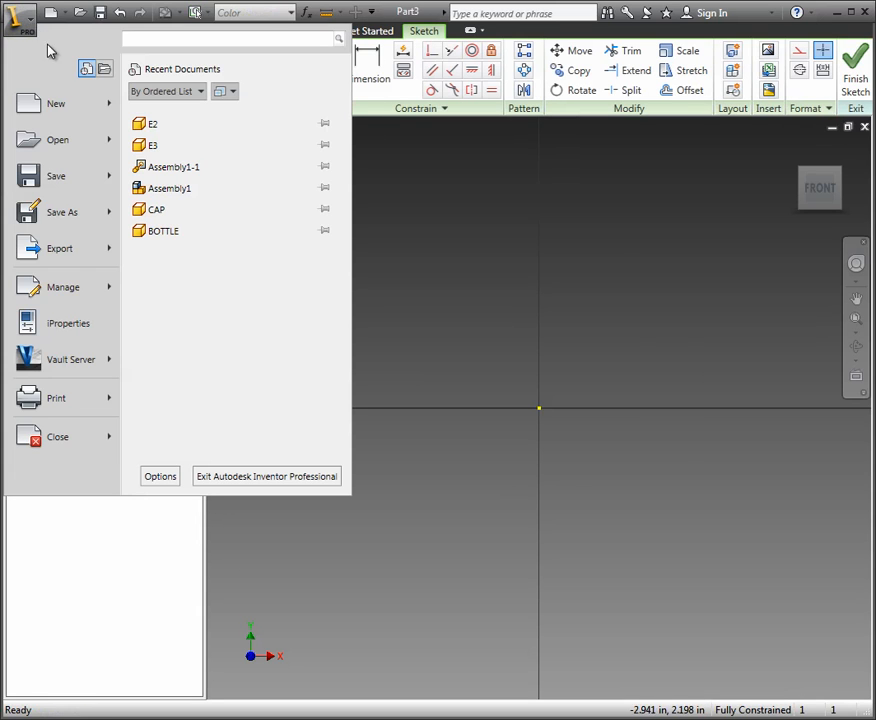
click(72, 185)
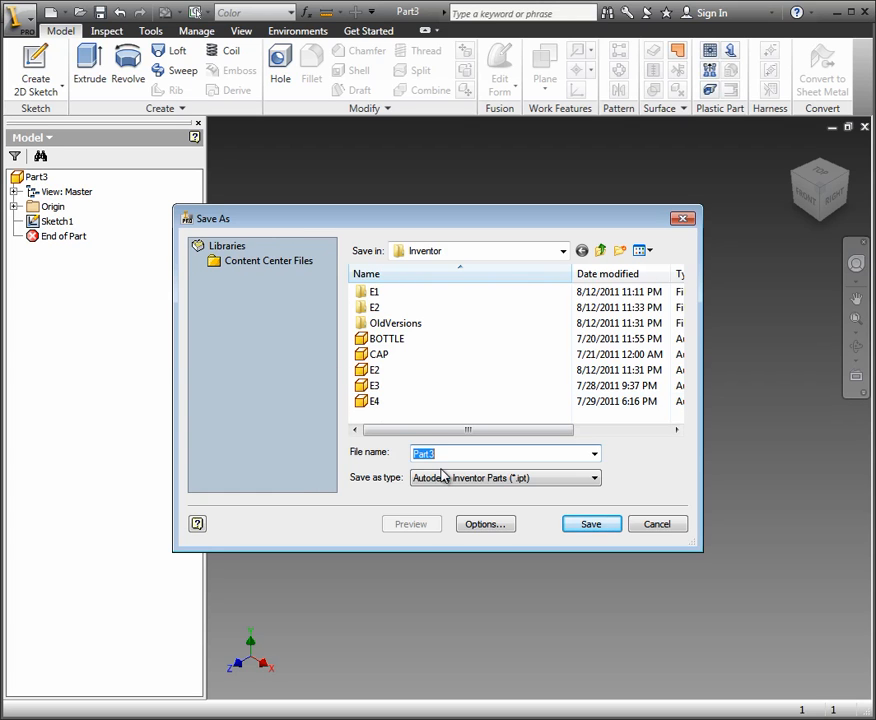
text(E4)
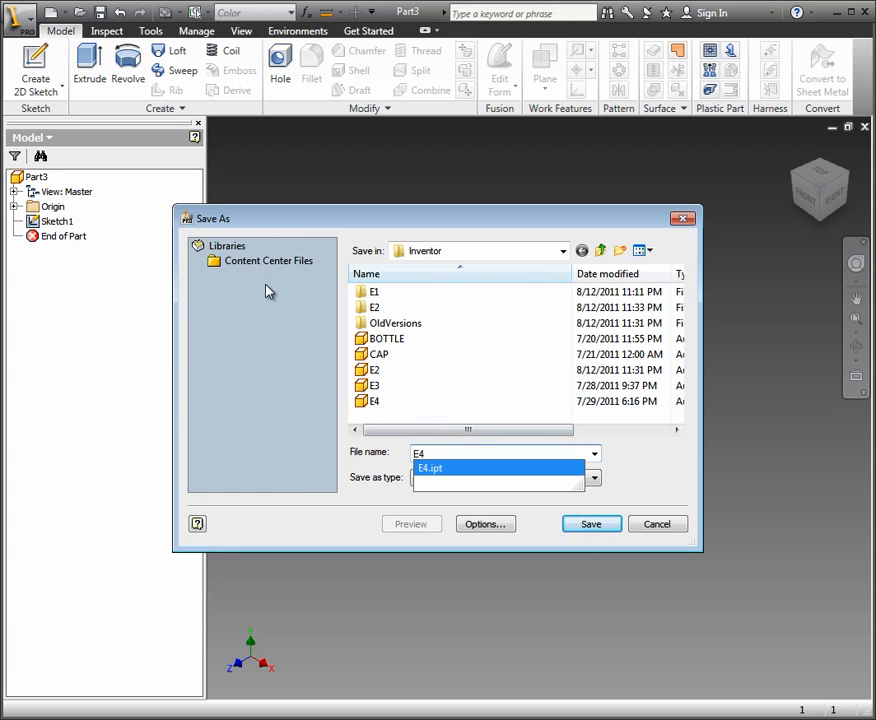
click(604, 529)
click(262, 440)
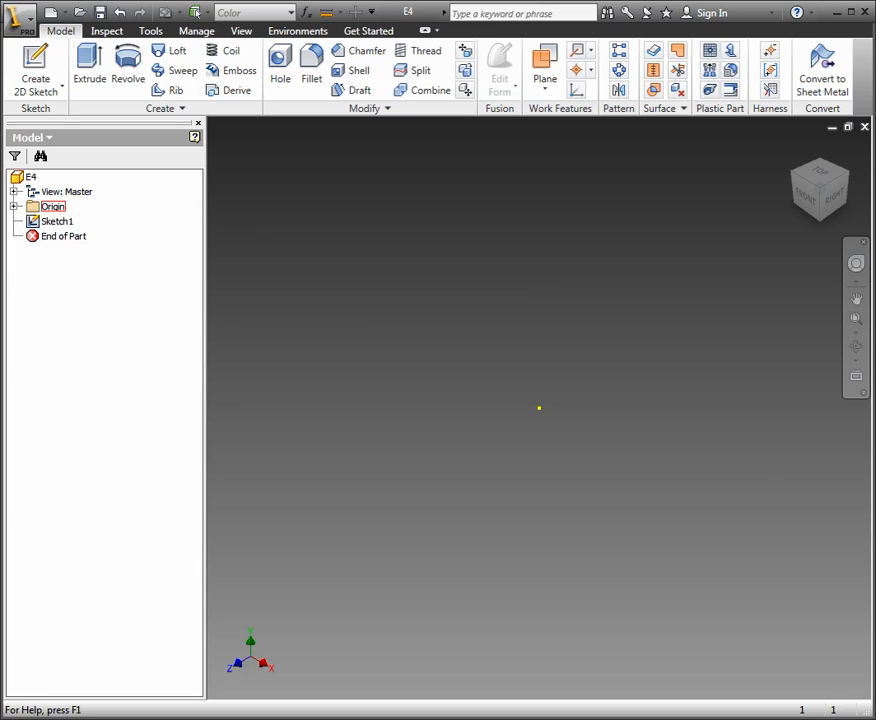
Step: Switch to the PDF manual in Adobe Reader, review the first sketch and extrusion instructions of Exercise 3, and return to Inventor
click(6, 717)
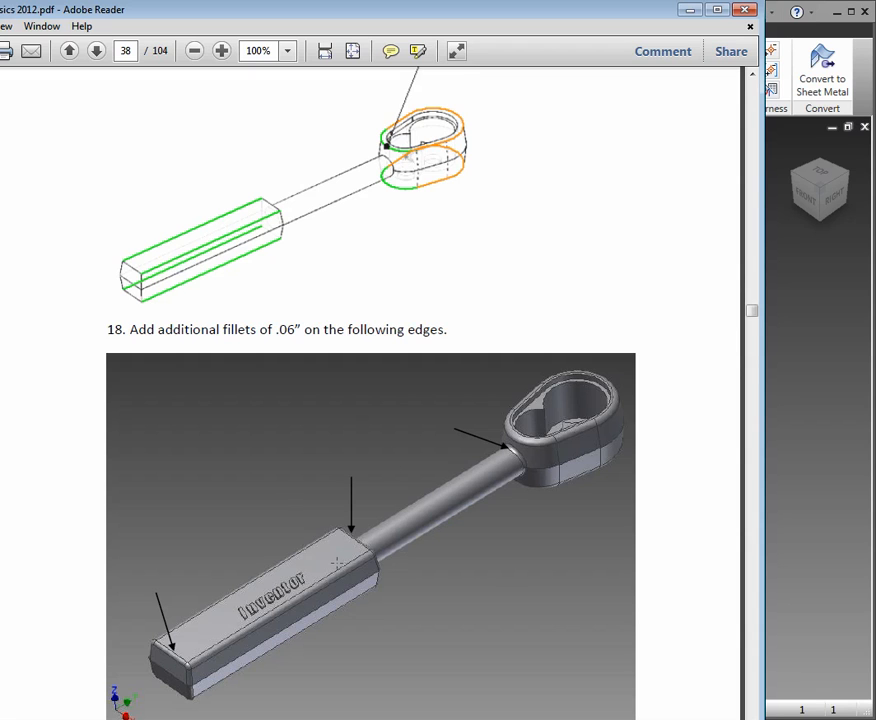
scroll(306, 510, down, 4)
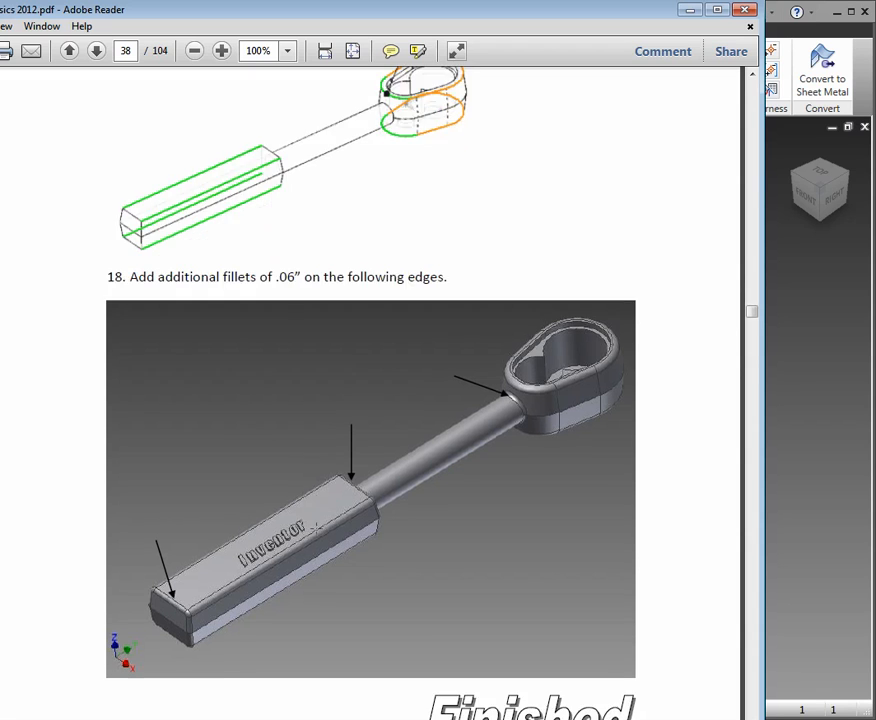
scroll(306, 510, up, 4)
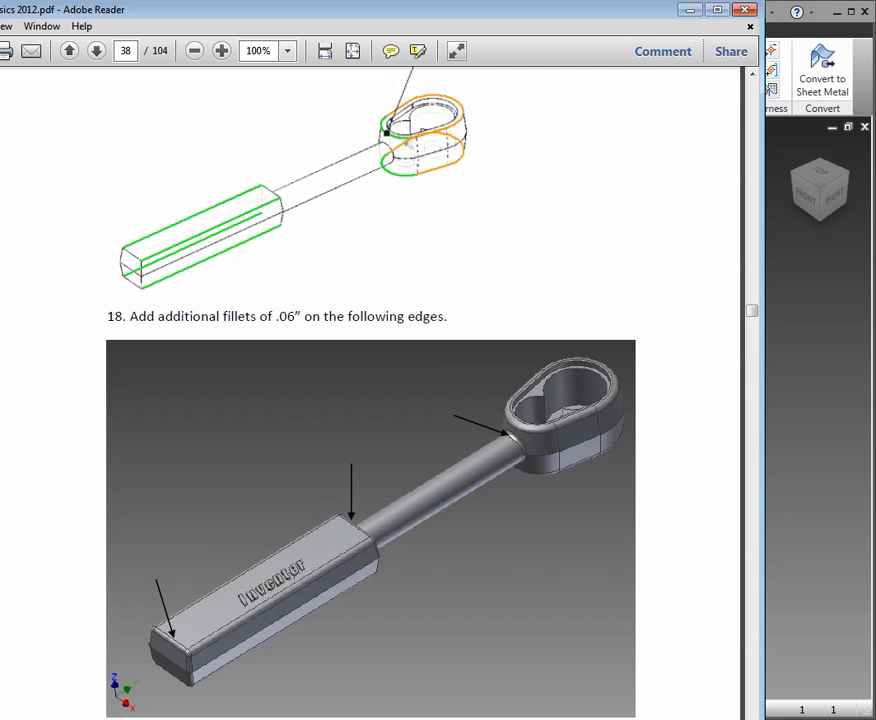
scroll(404, 352, up, 1)
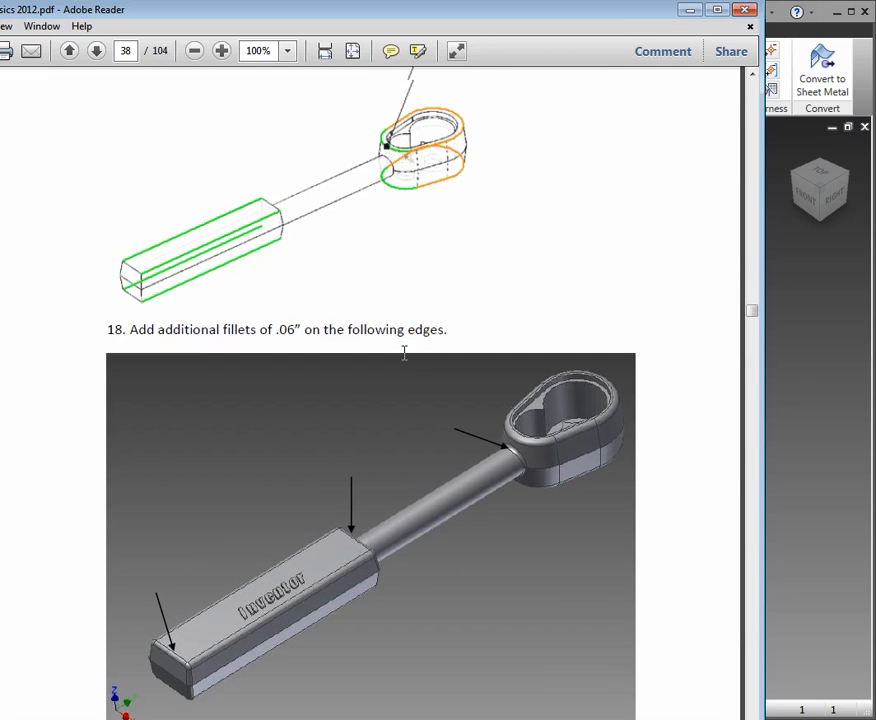
mouse_move(753, 309)
mouse_down()
mouse_move(752, 256)
mouse_move(751, 285)
mouse_up()
scroll(704, 301, down, 4)
scroll(660, 290, up, 5)
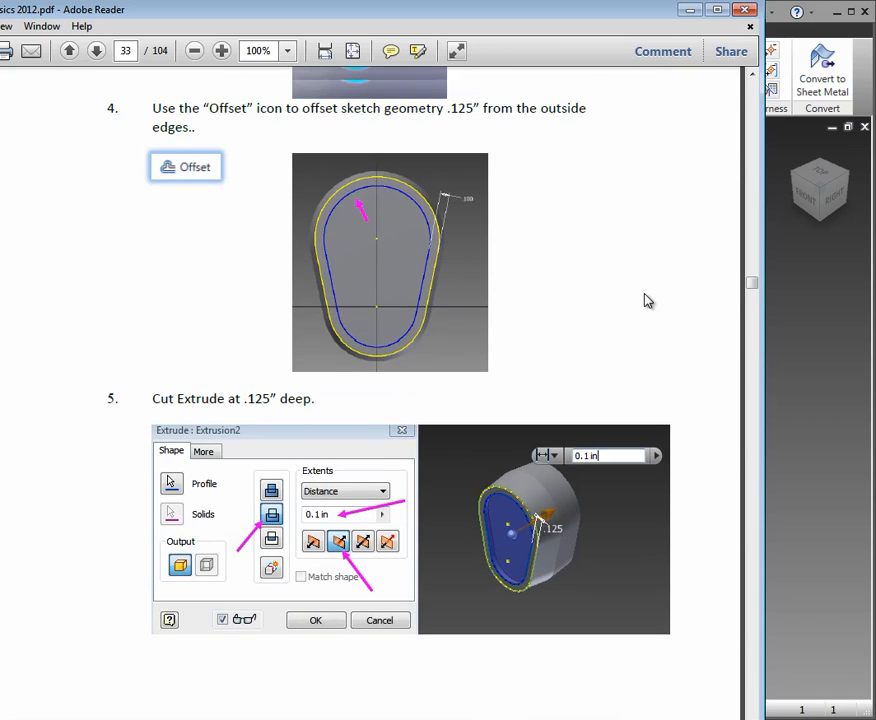
scroll(647, 300, up, 5)
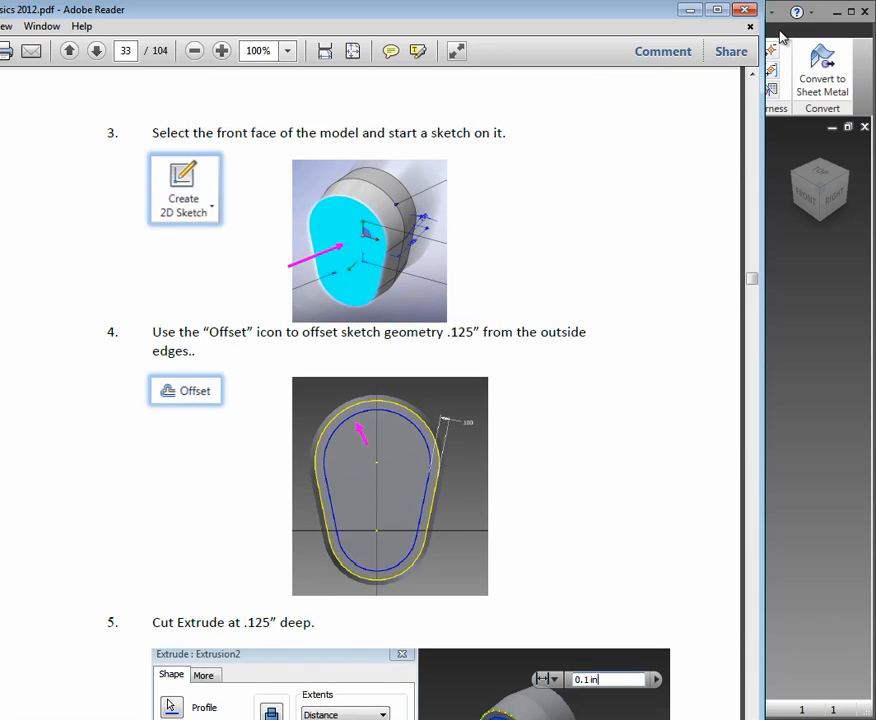
click(752, 78)
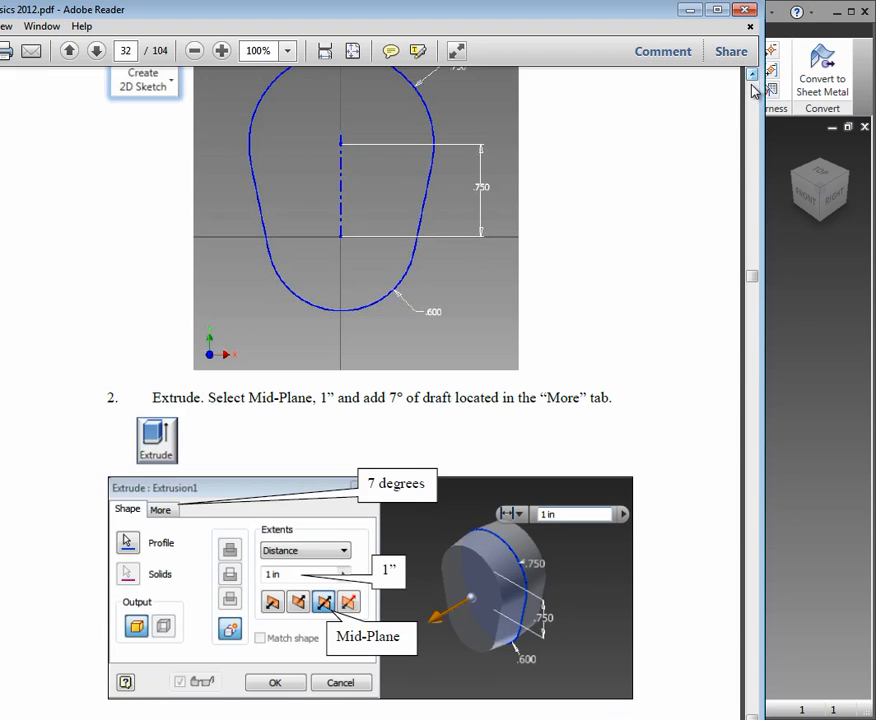
click(752, 78)
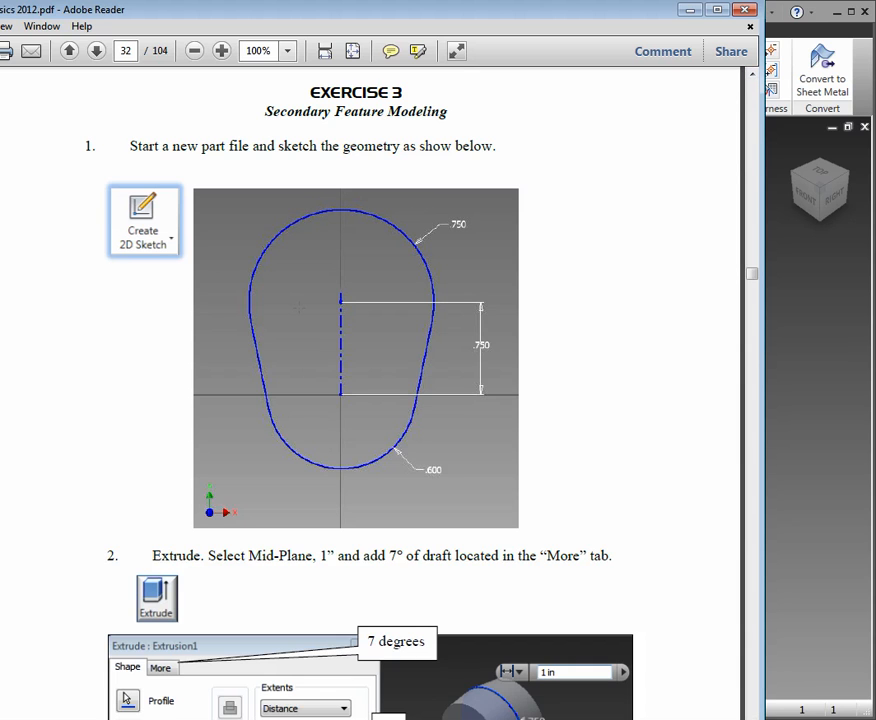
click(814, 383)
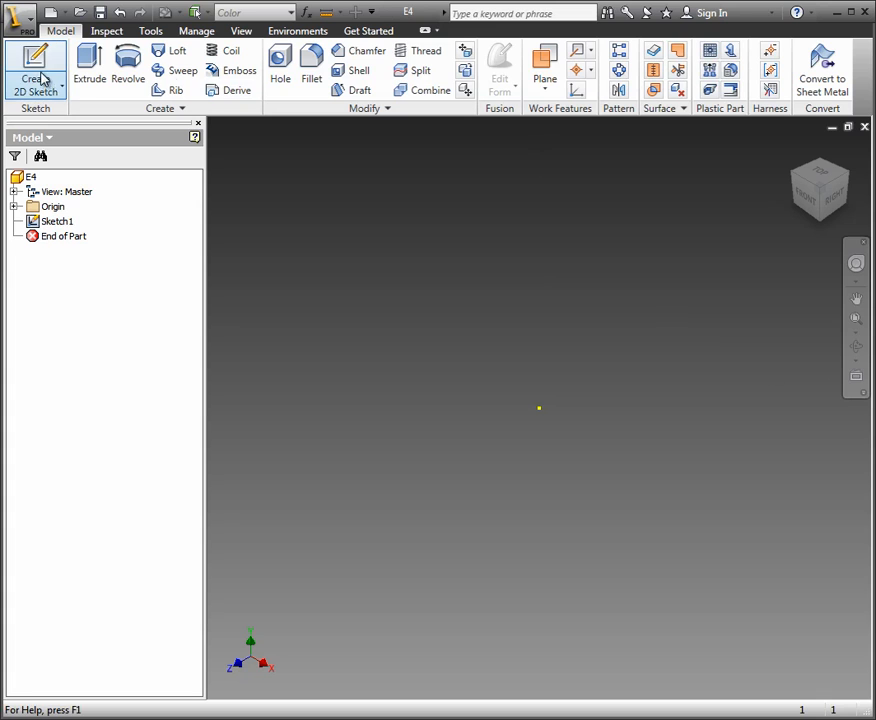
Step: Start a new 2D sketch on the origin's XY Plane
click(14, 206)
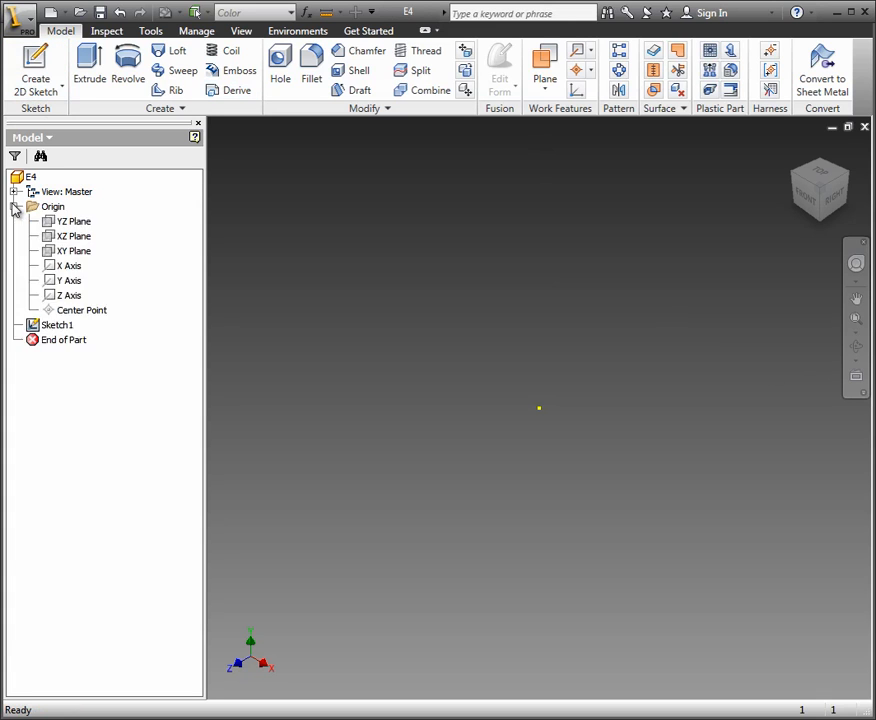
click(66, 252)
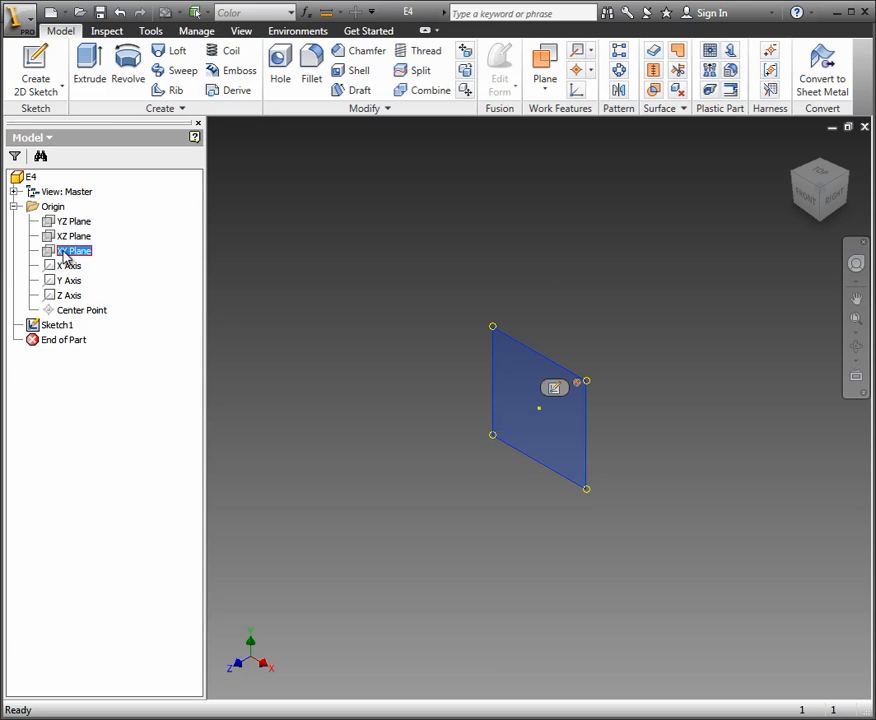
click(40, 84)
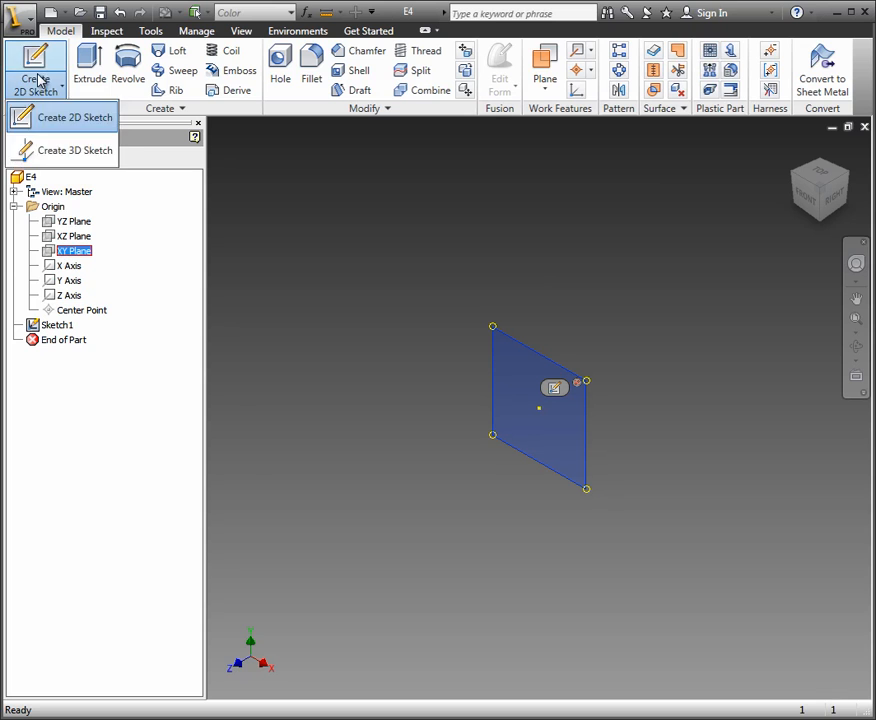
click(42, 118)
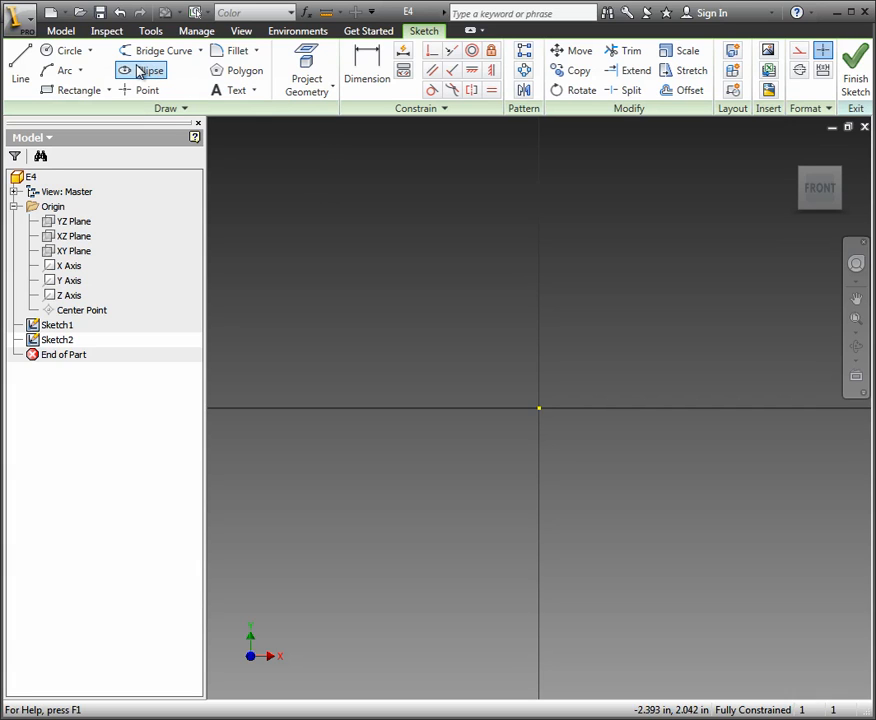
Step: Draw a vertical centerline about 0.8 in long, running upward from the sketch origin
click(20, 70)
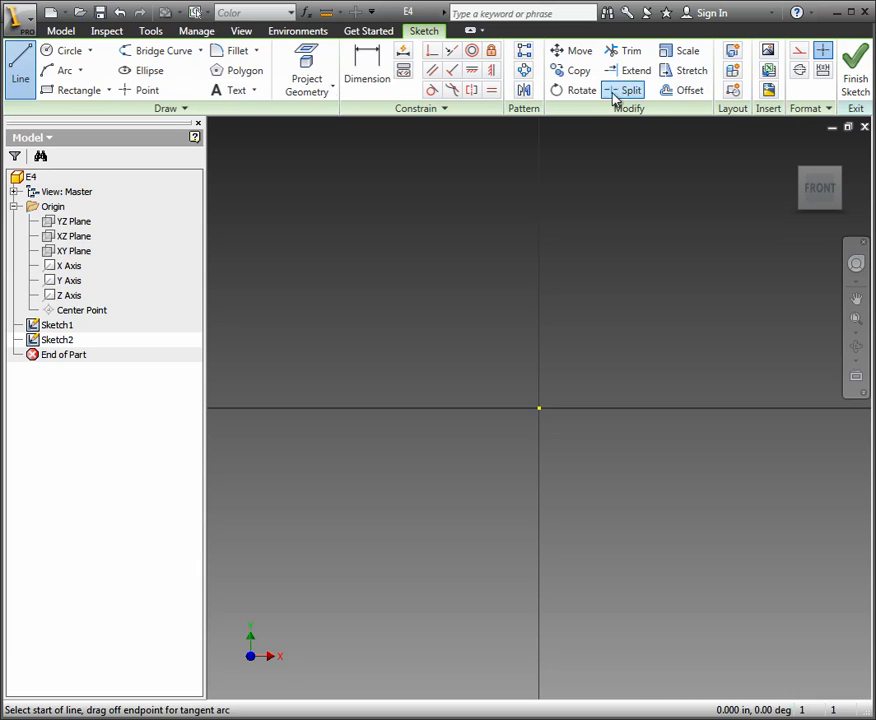
click(800, 72)
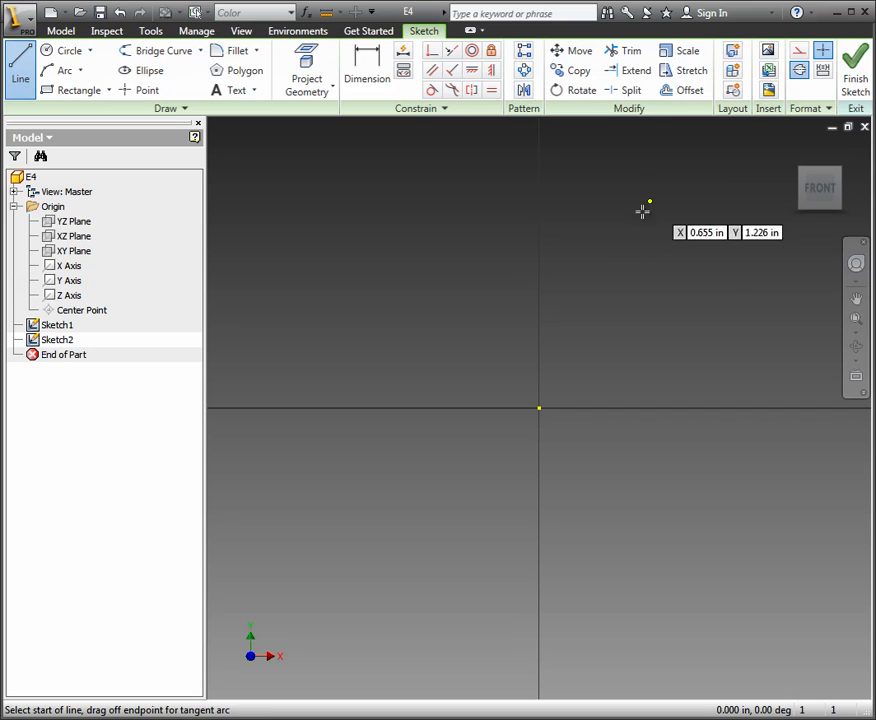
click(539, 408)
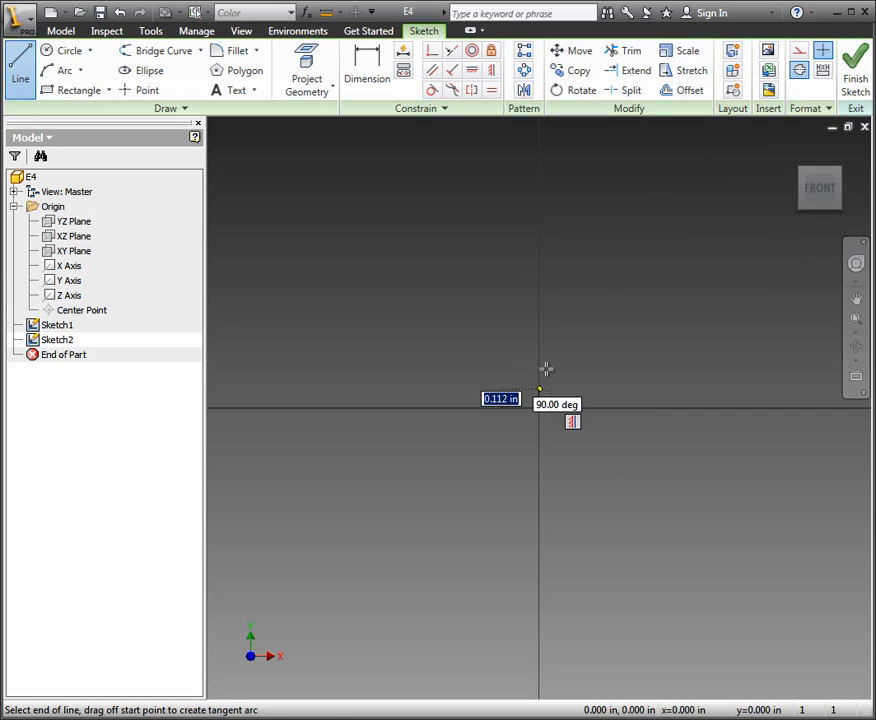
click(539, 274)
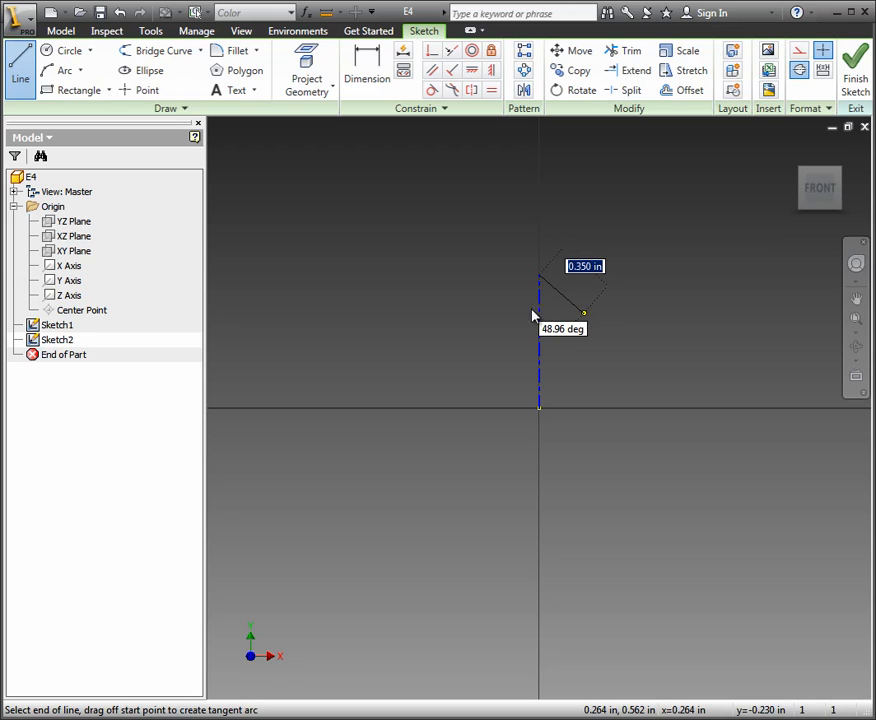
key(Escape)
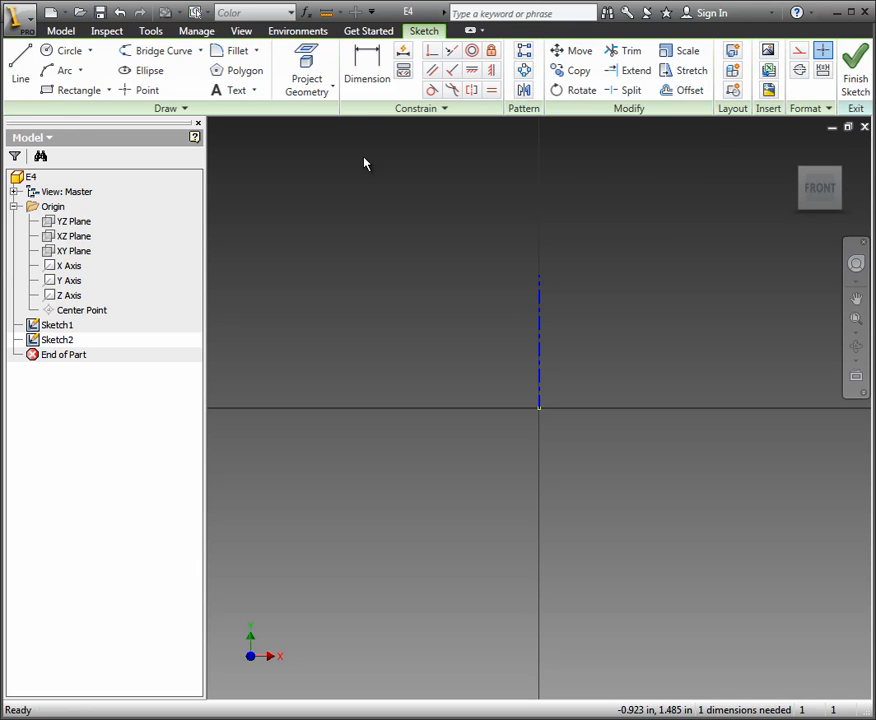
Step: Sketch a slanted line from the horizontal axis, about 0.28 in left of the origin, up and outward to about 0.51 in high
click(21, 63)
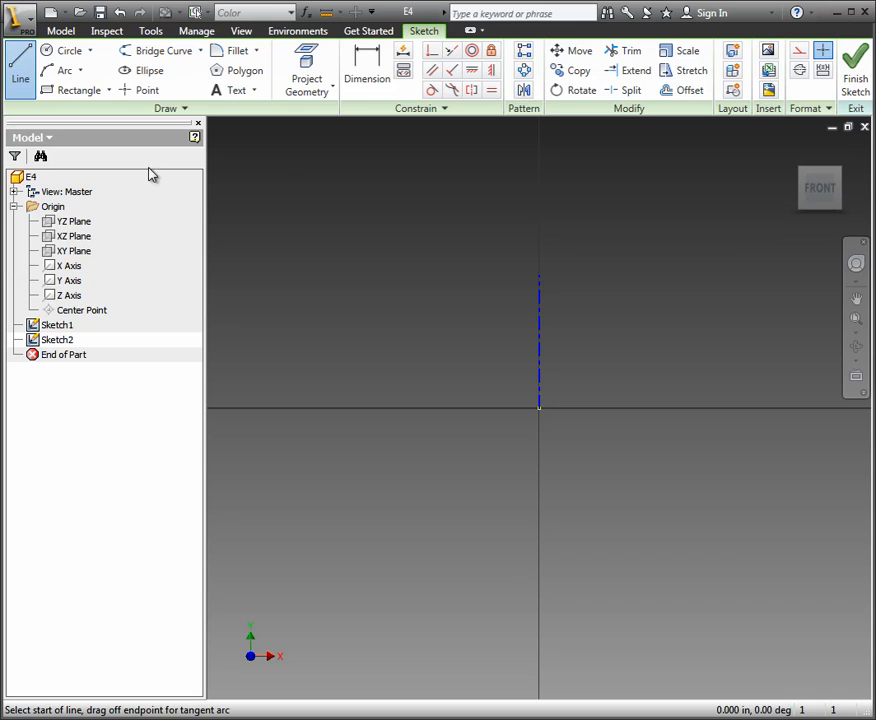
click(491, 407)
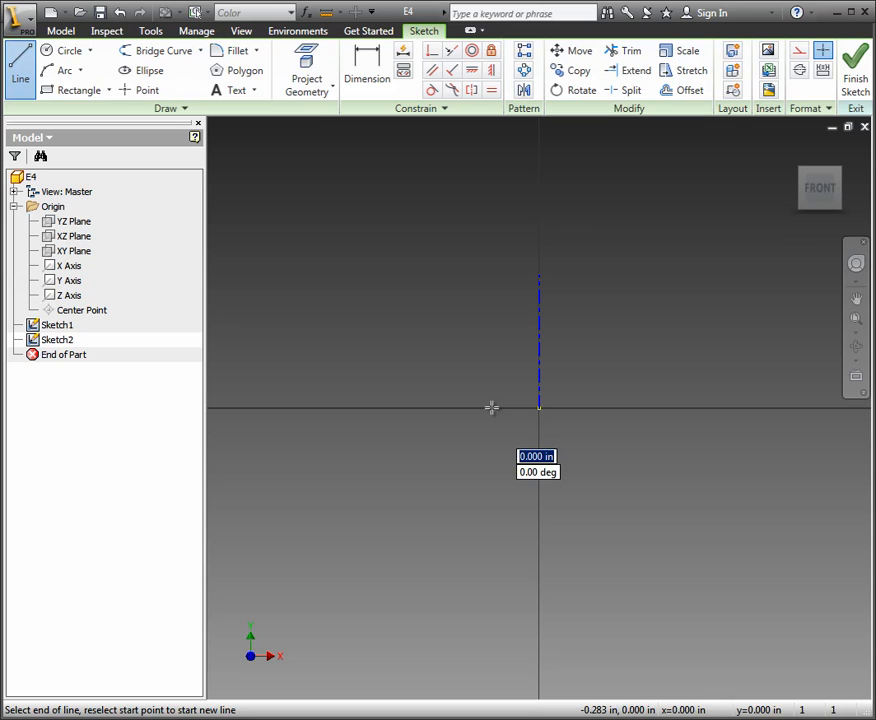
click(469, 323)
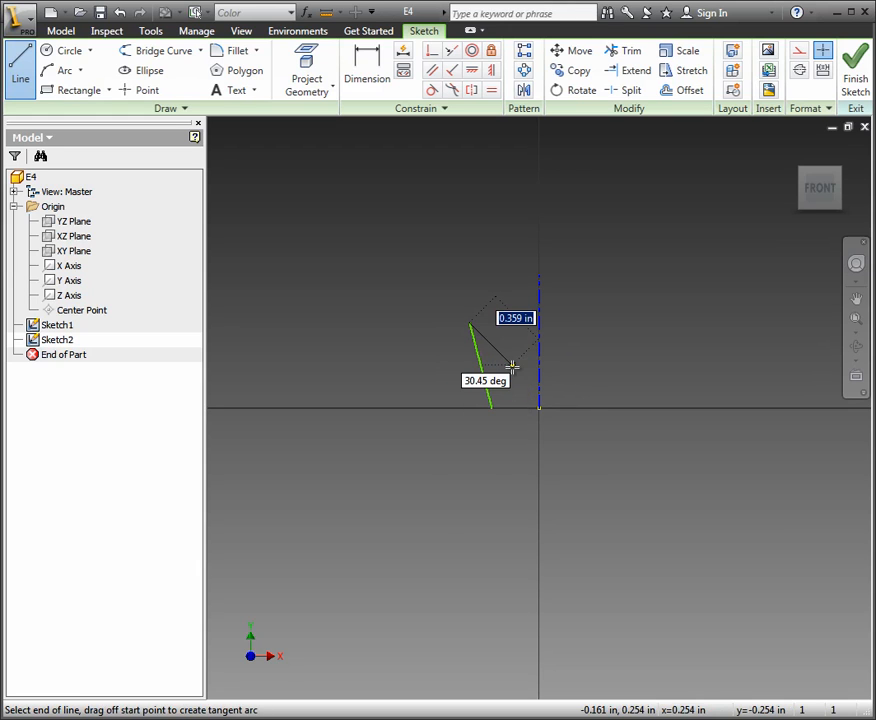
key(Escape)
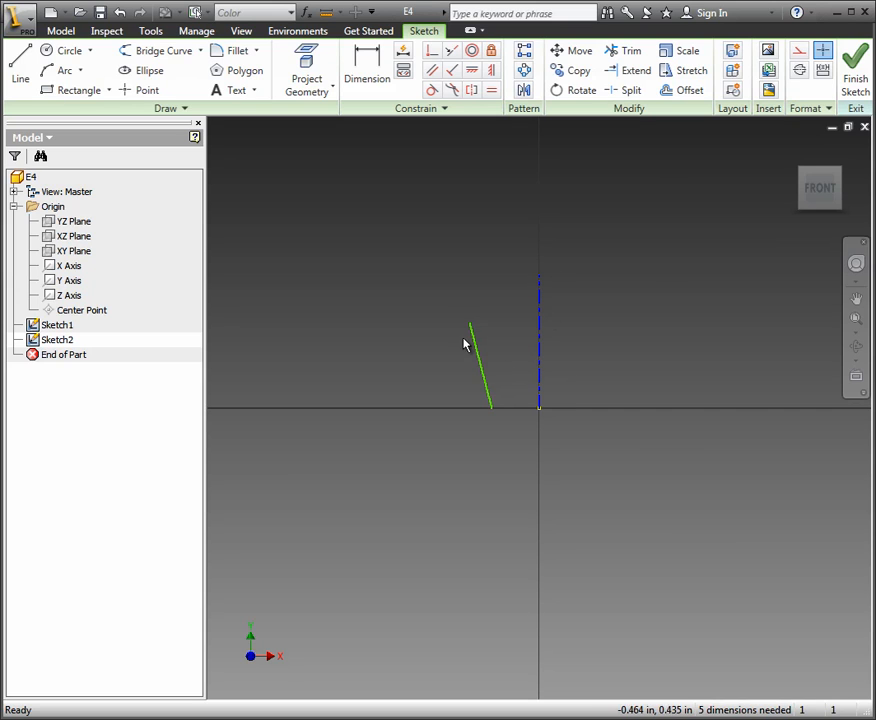
Step: Mirror the slanted line across the vertical centerline
click(477, 357)
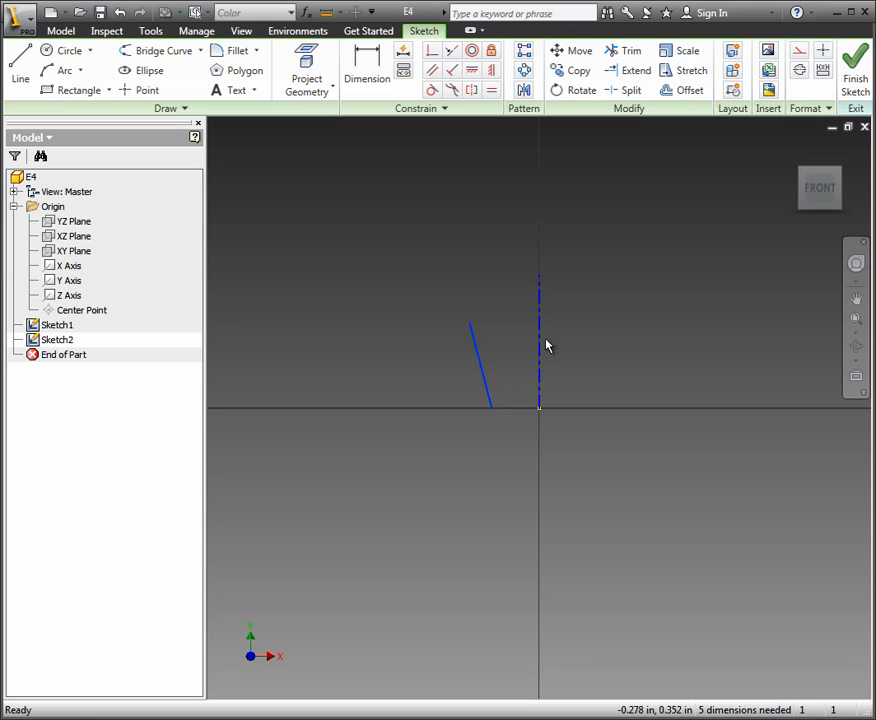
click(524, 92)
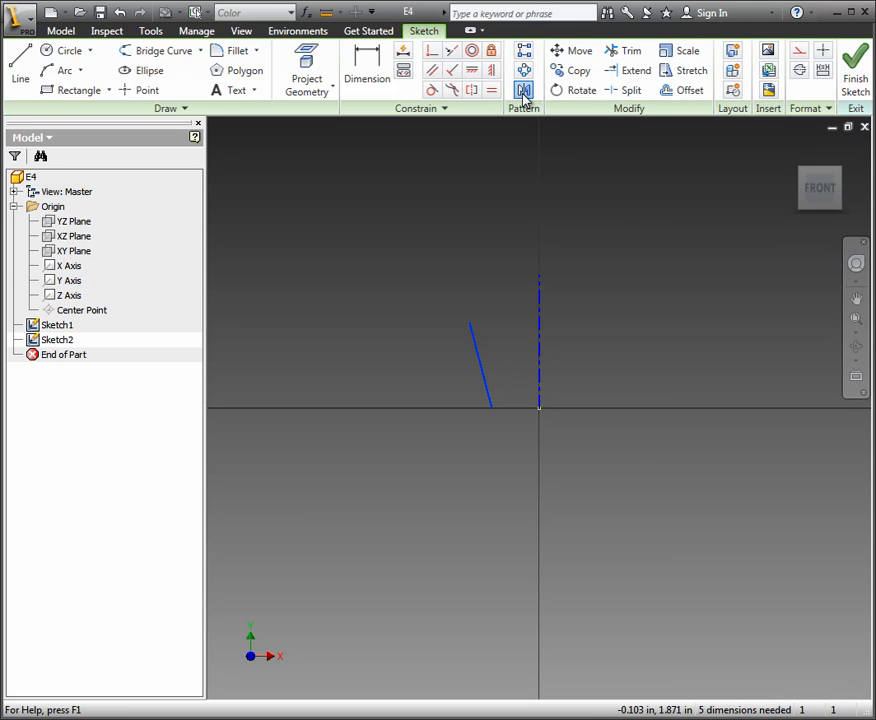
click(541, 343)
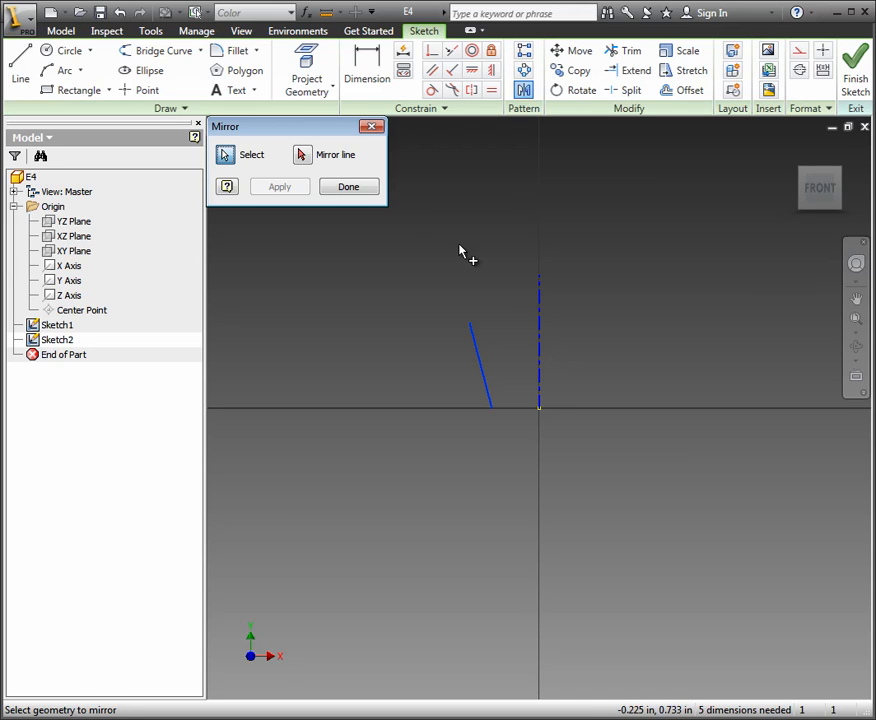
click(304, 155)
click(541, 335)
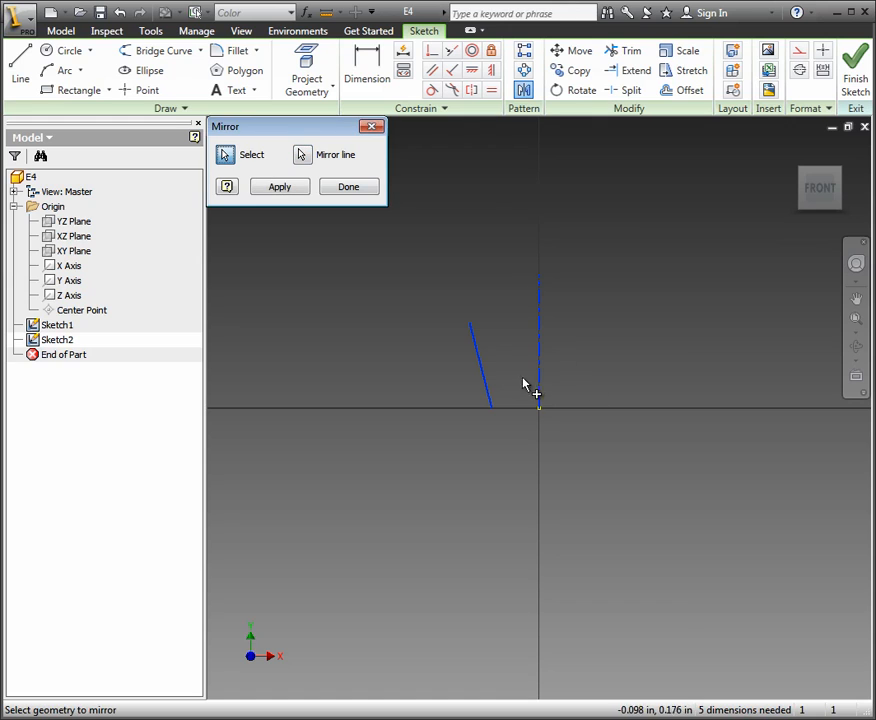
click(280, 187)
click(366, 189)
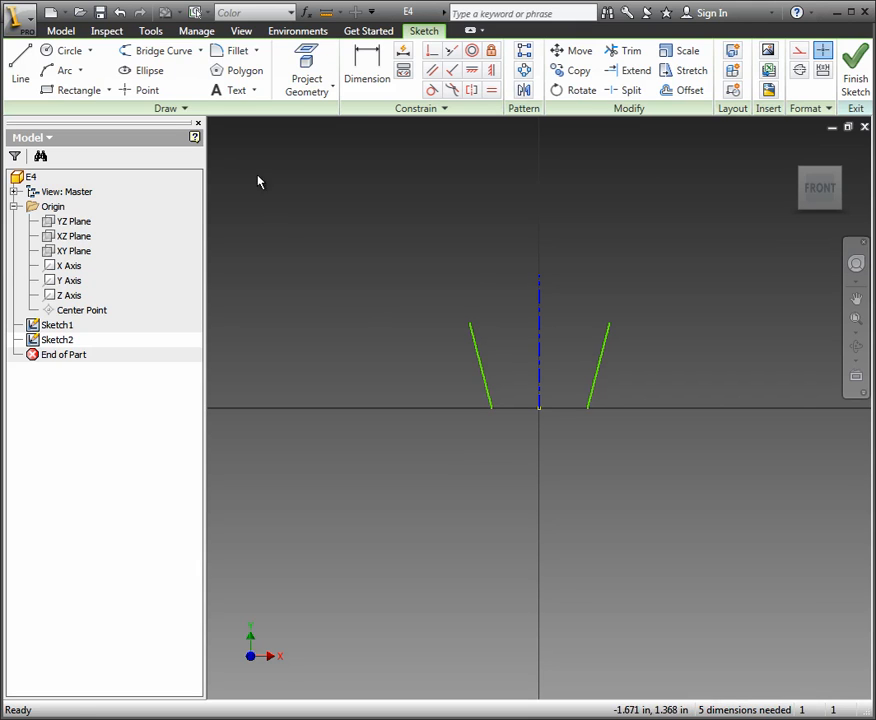
Step: Close the profile with tangent arcs joining the slanted lines' upper ends and their lower ends
click(80, 71)
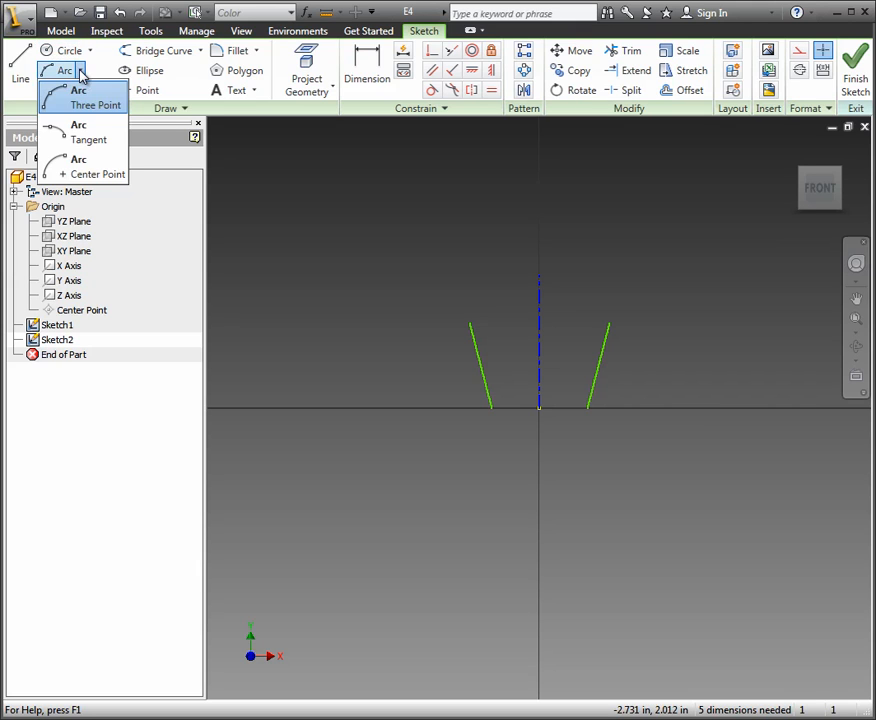
click(100, 141)
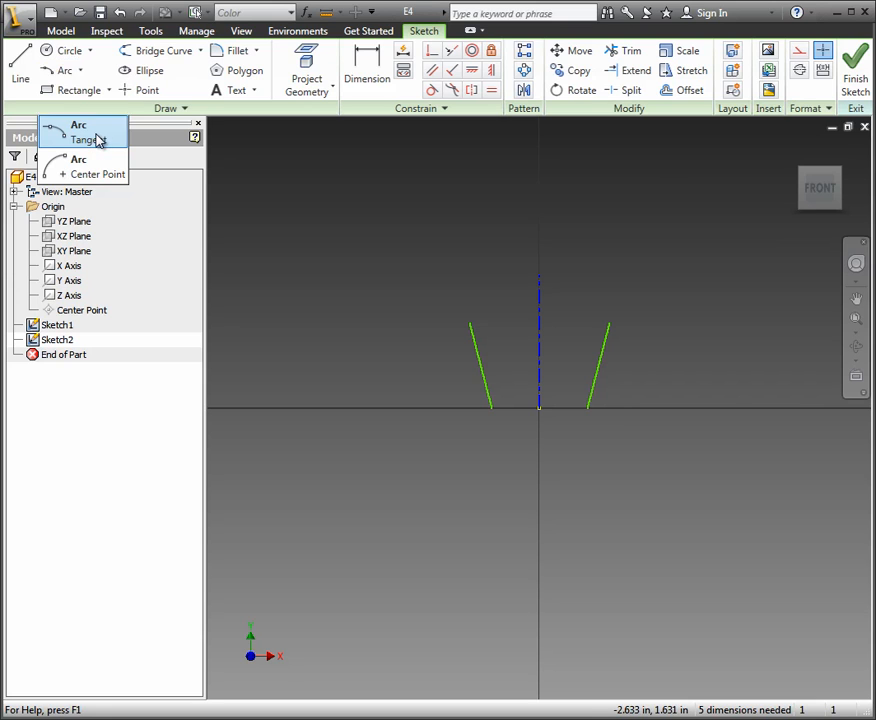
click(470, 324)
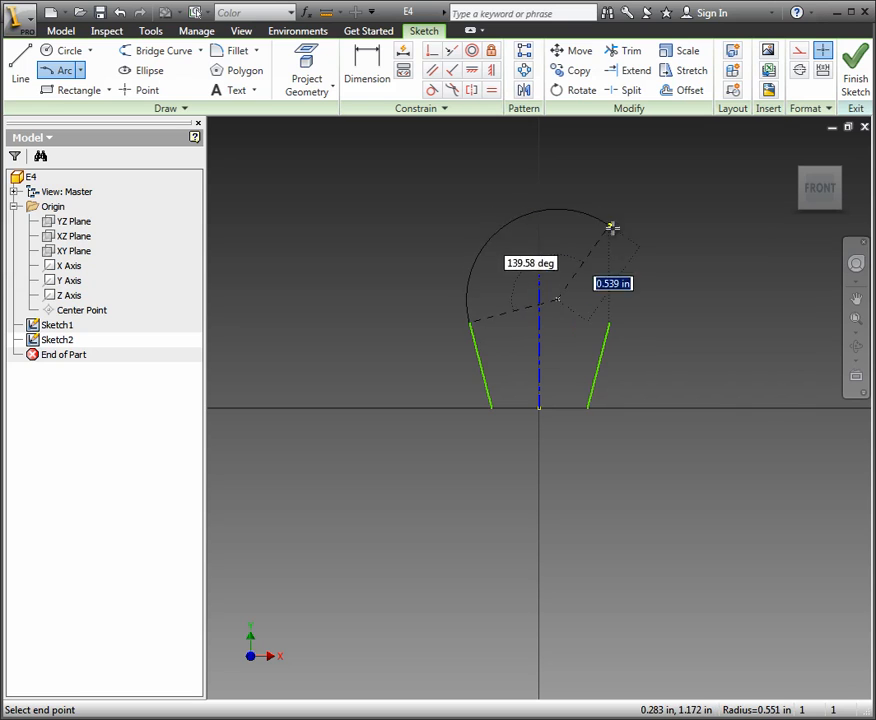
click(612, 321)
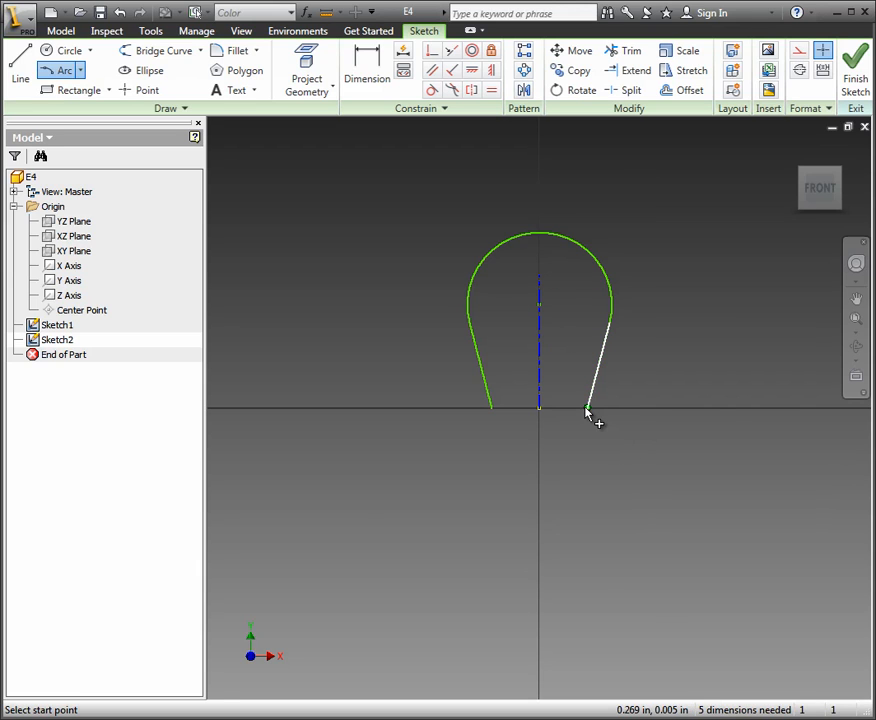
click(588, 409)
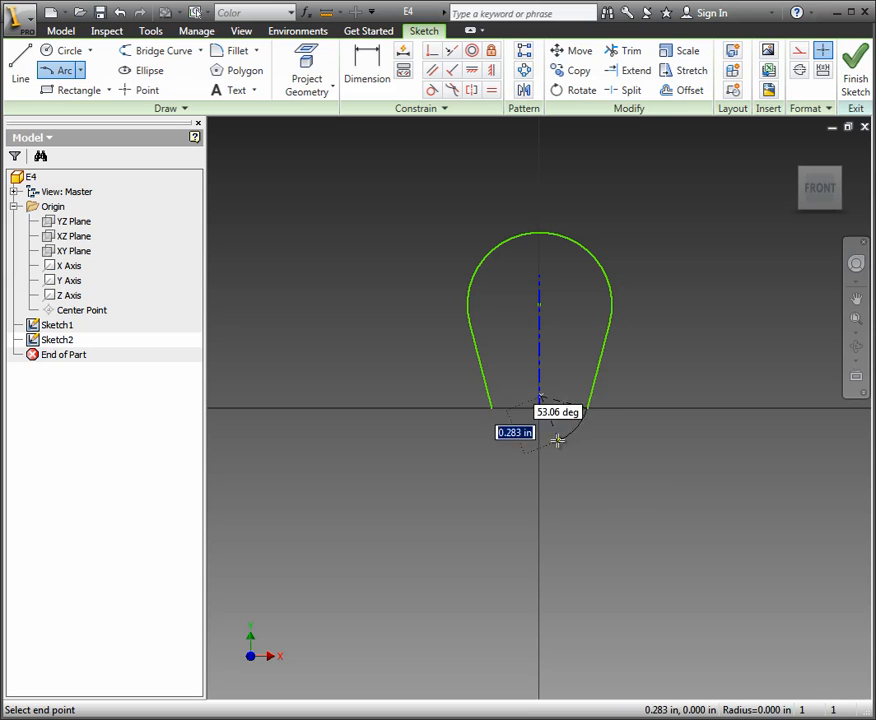
click(492, 409)
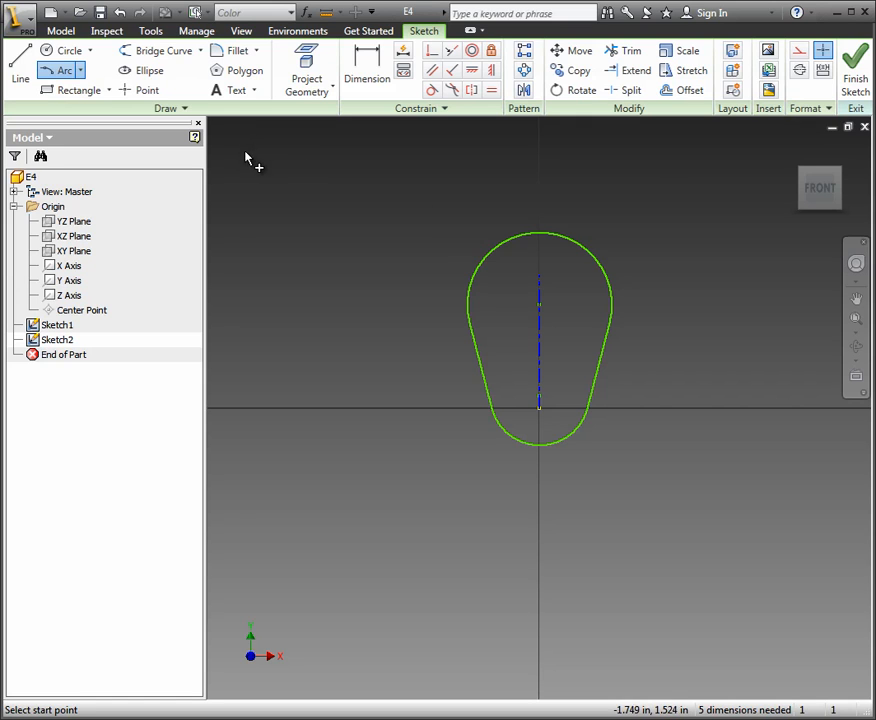
Step: Dimension the lower arc's radius as 0.6 in
click(362, 70)
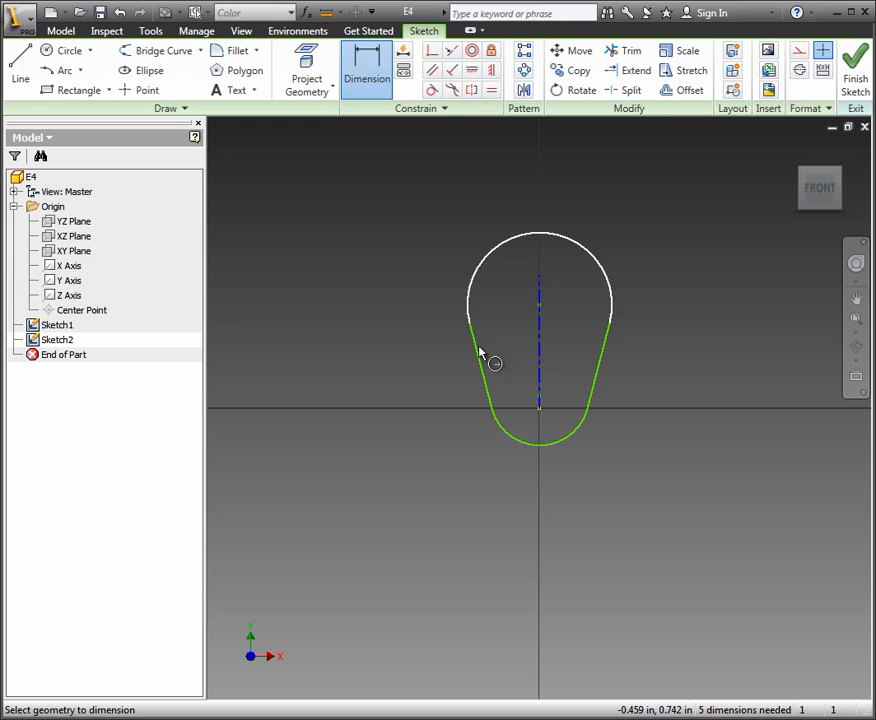
click(567, 455)
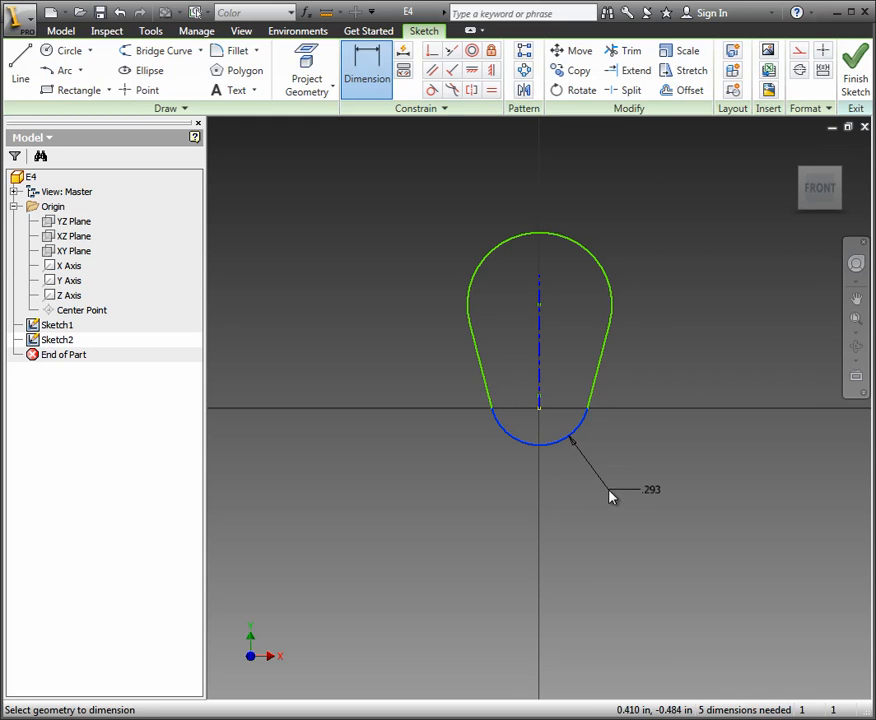
click(612, 497)
text(.)
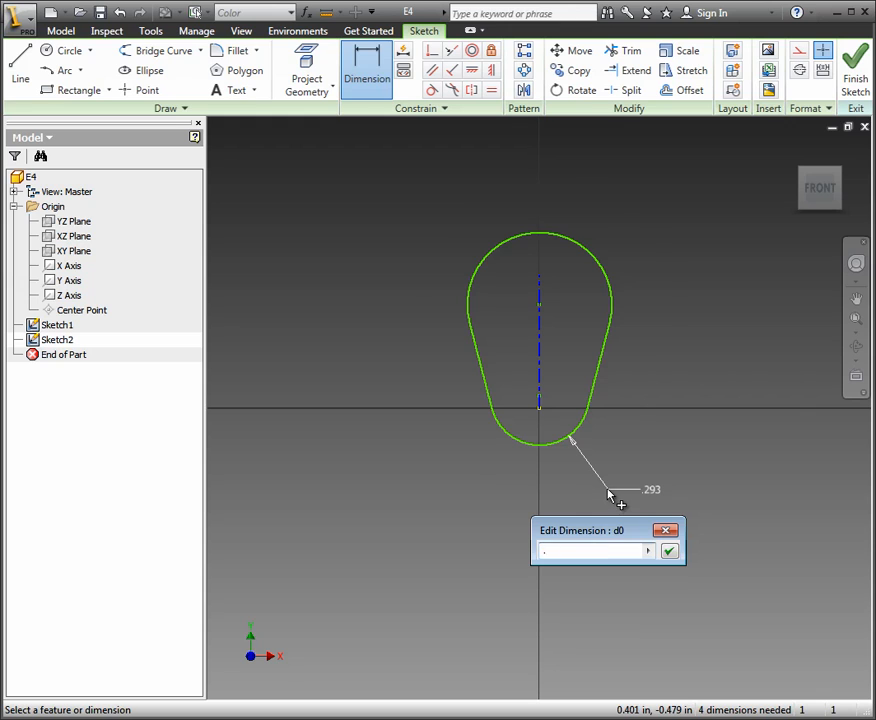
text(6)
key(Return)
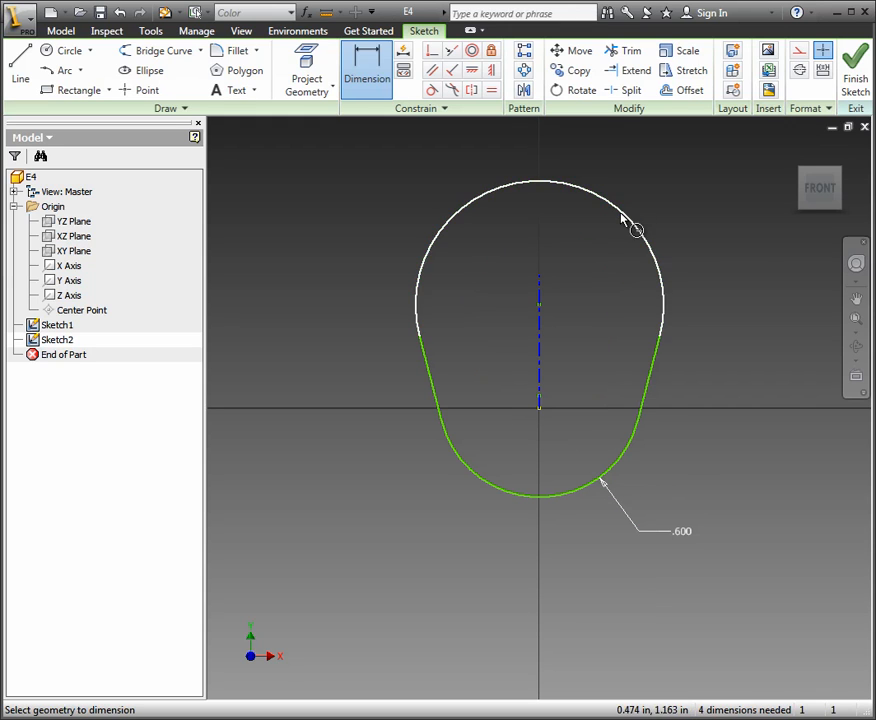
Step: Dimension the upper arc's radius as 0.75 in
click(622, 219)
click(661, 167)
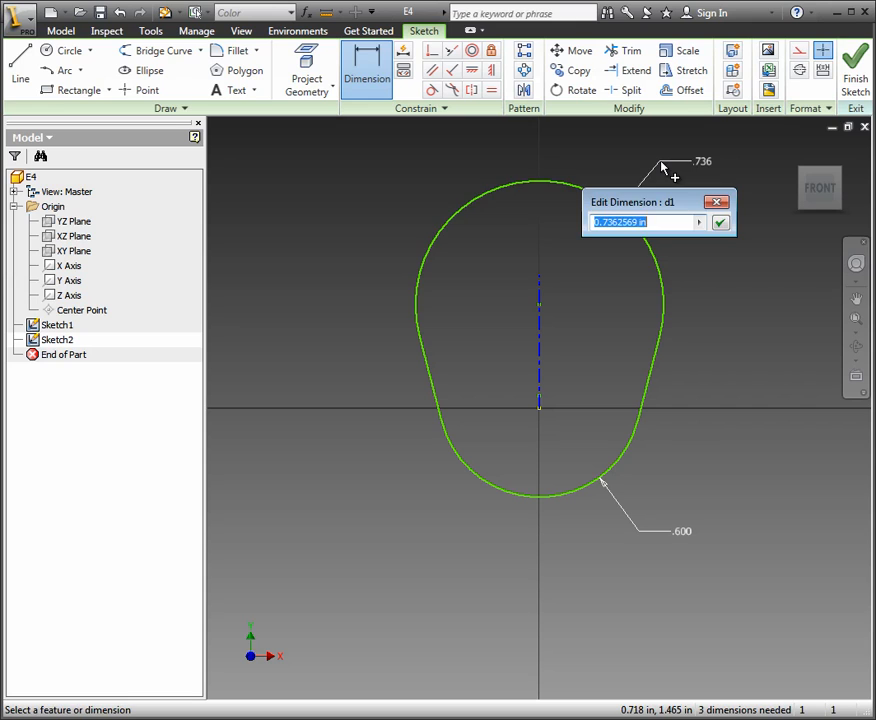
text(.75)
key(Return)
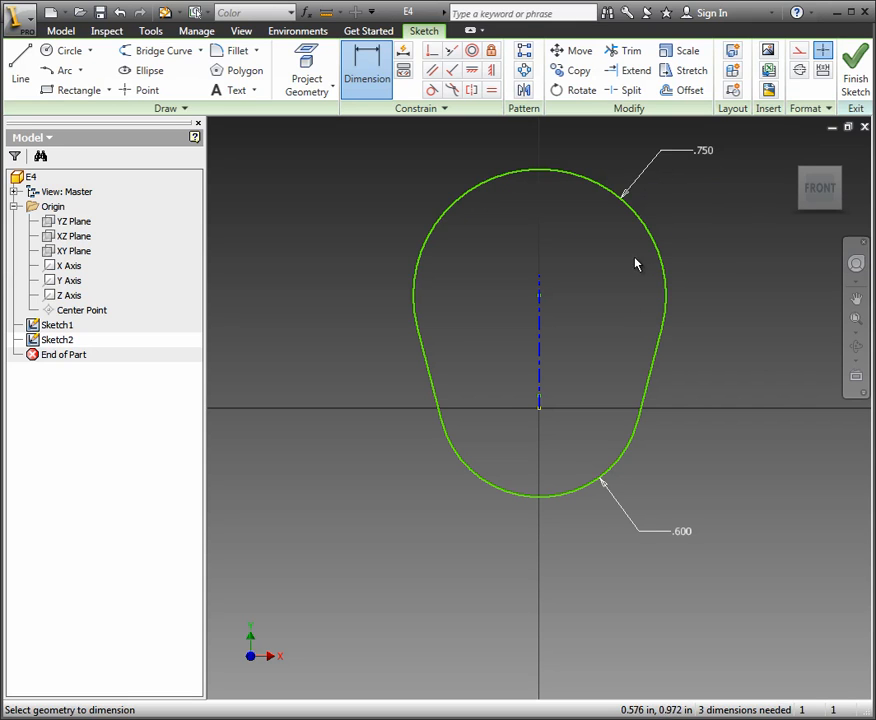
Step: Dimension the vertical distance between the centers of the two arcs as 0.75 in
click(576, 497)
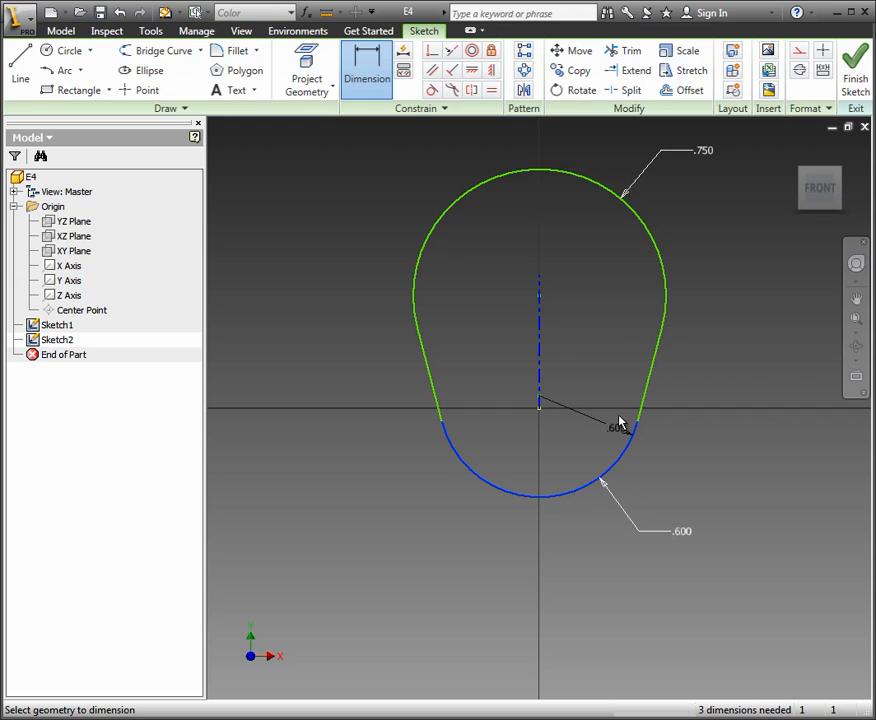
click(633, 218)
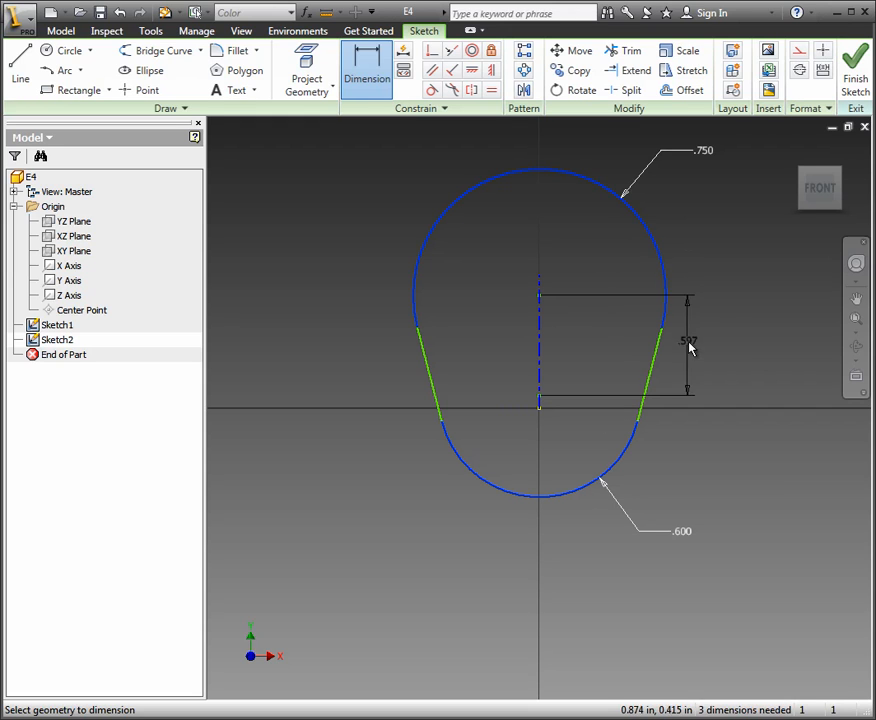
click(718, 350)
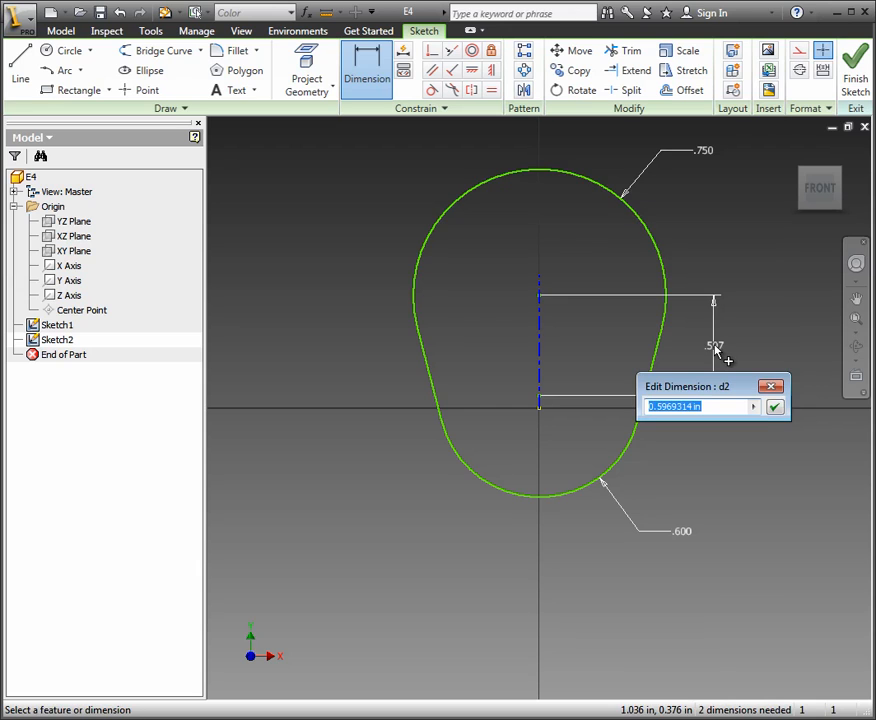
text(.75)
key(Return)
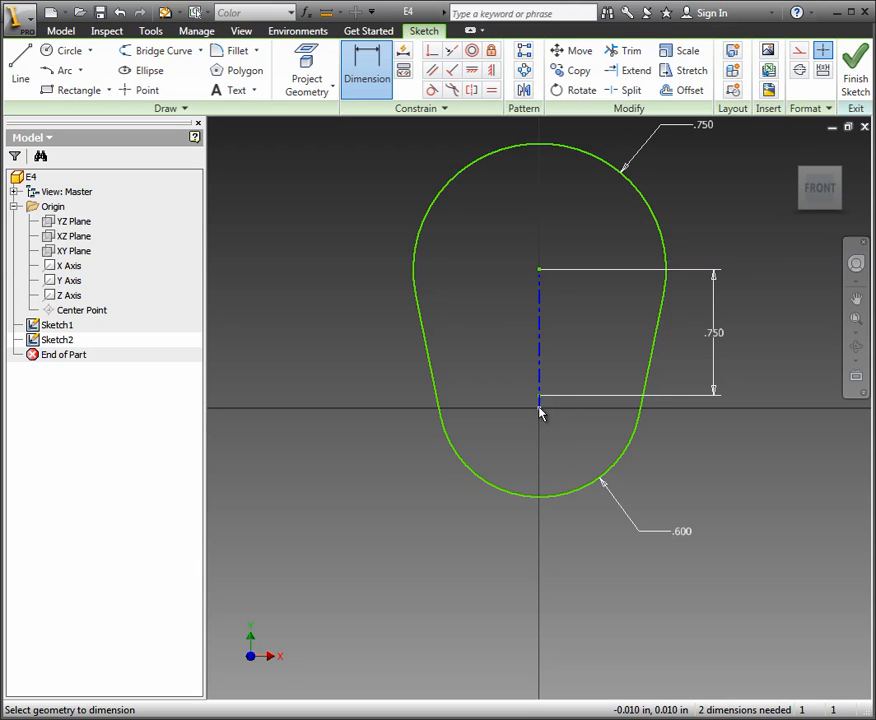
key(Escape)
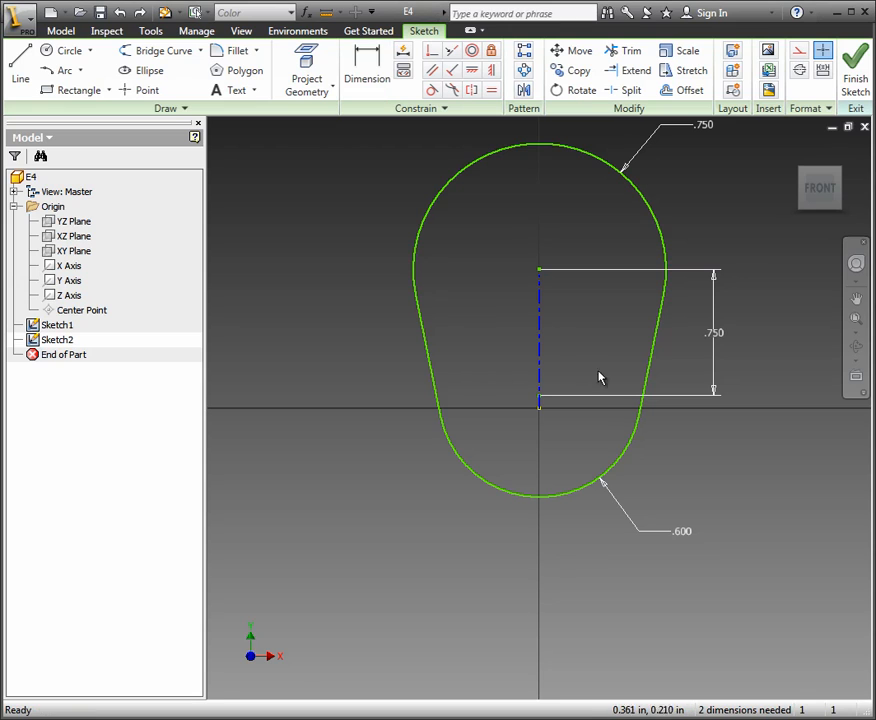
Step: Make the lower arc's center coincident with the sketch origin and finish the sketch
click(541, 325)
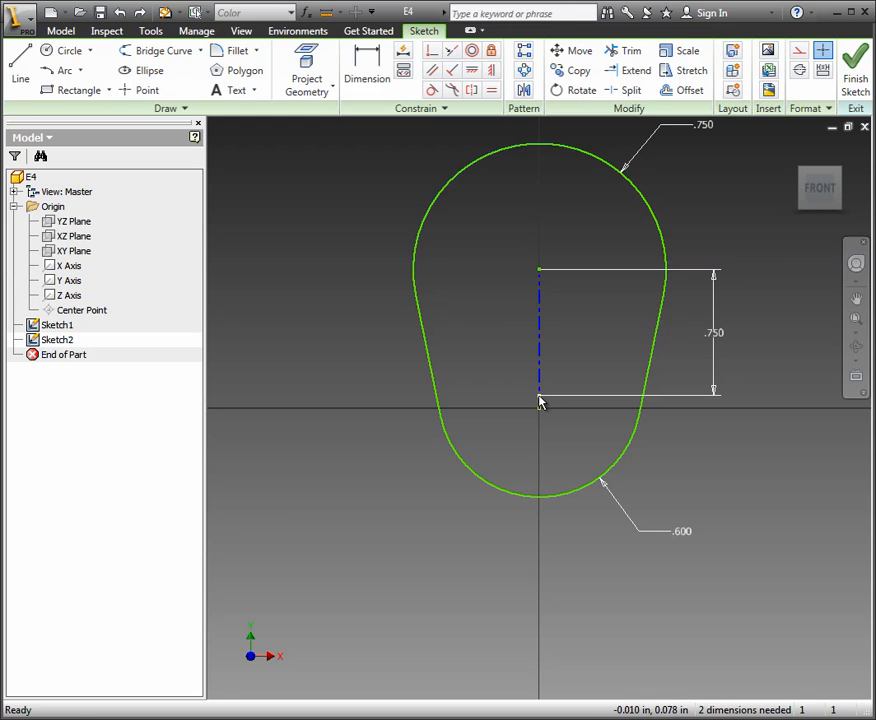
click(432, 56)
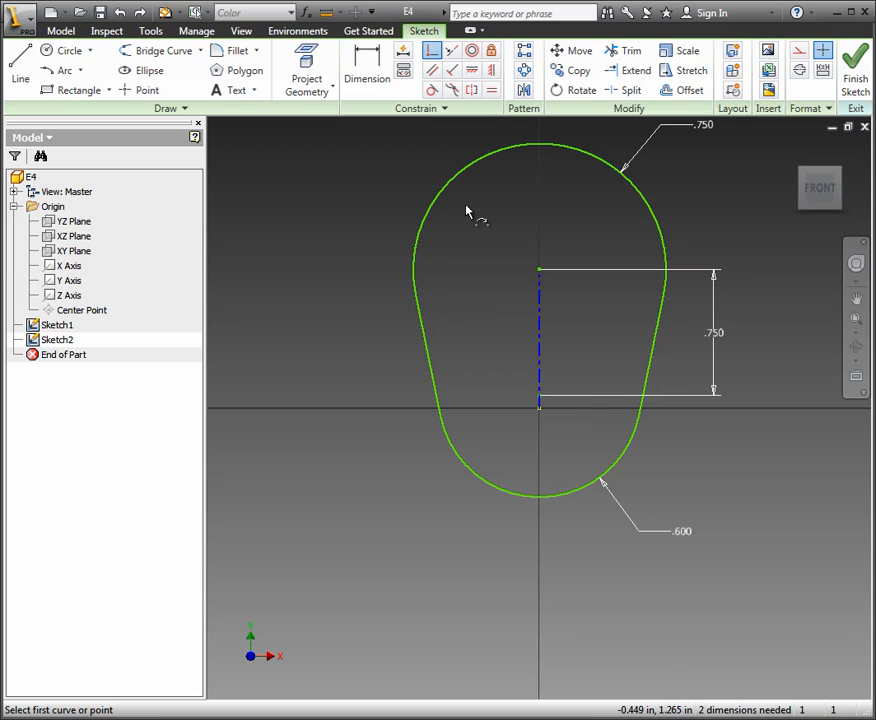
click(539, 408)
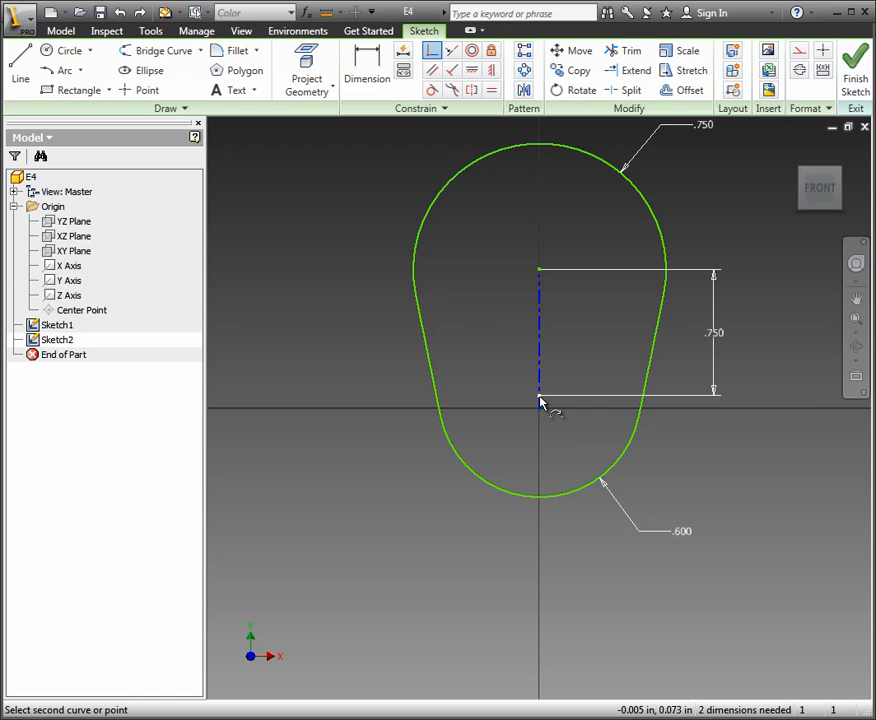
click(540, 401)
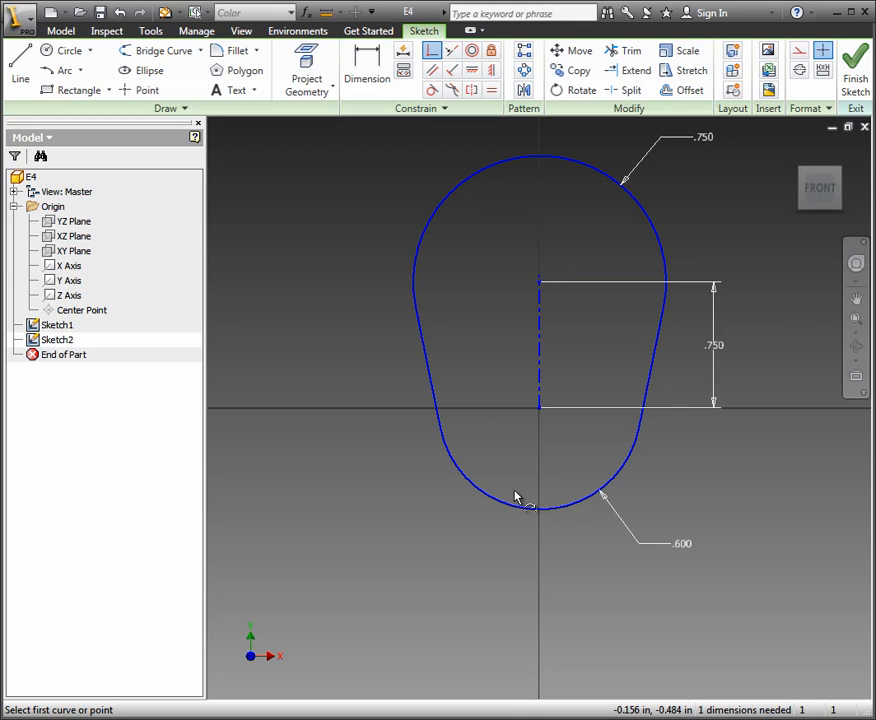
click(857, 78)
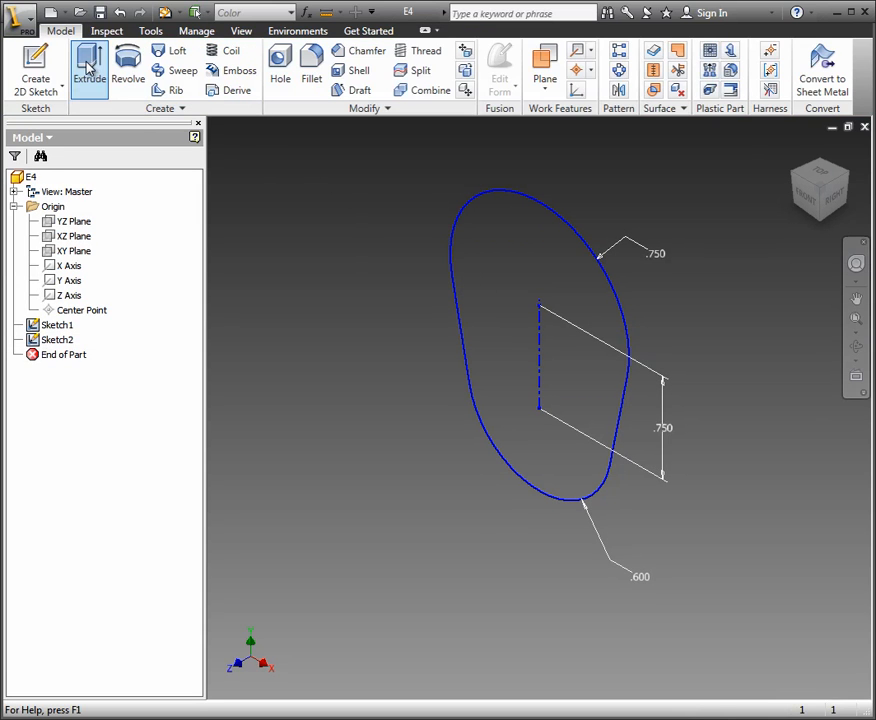
Step: Switch to the PDF manual in Adobe Reader, read the extrusion settings in step 2, and return to Inventor
key(alt+Tab)
scroll(314, 441, down, 3)
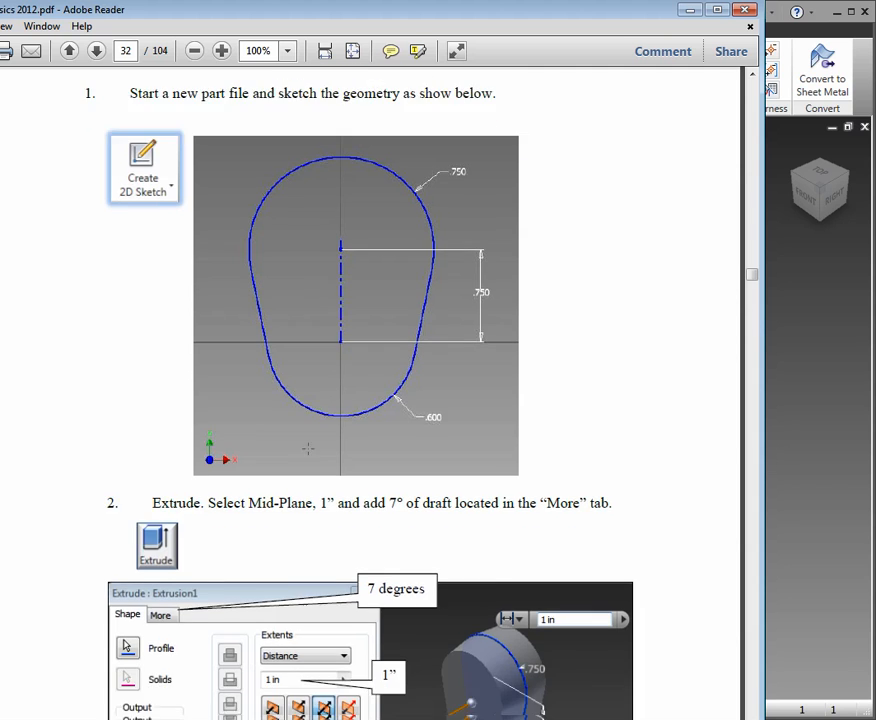
scroll(314, 441, down, 3)
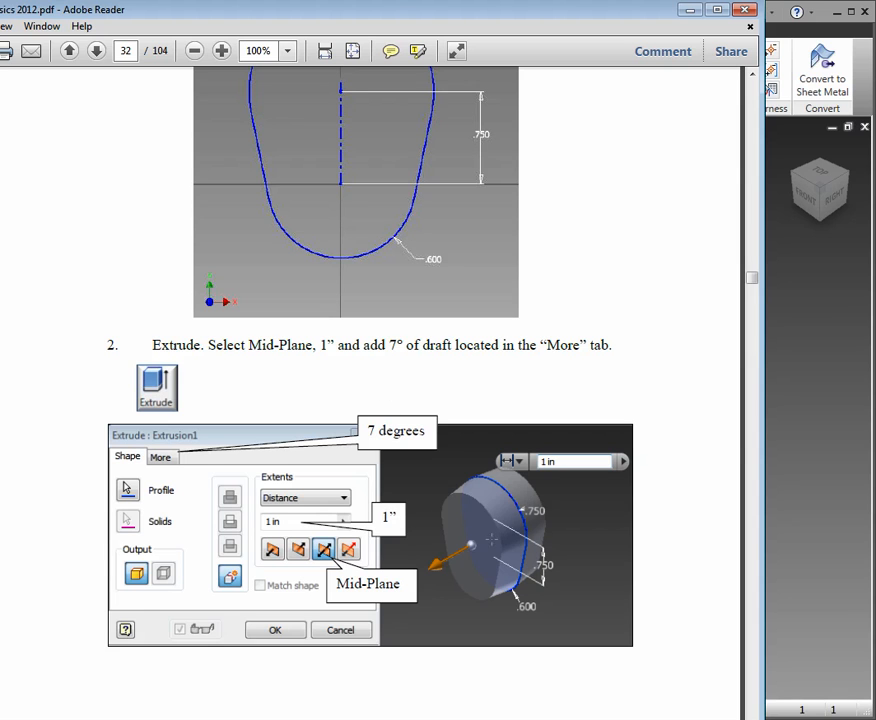
click(825, 115)
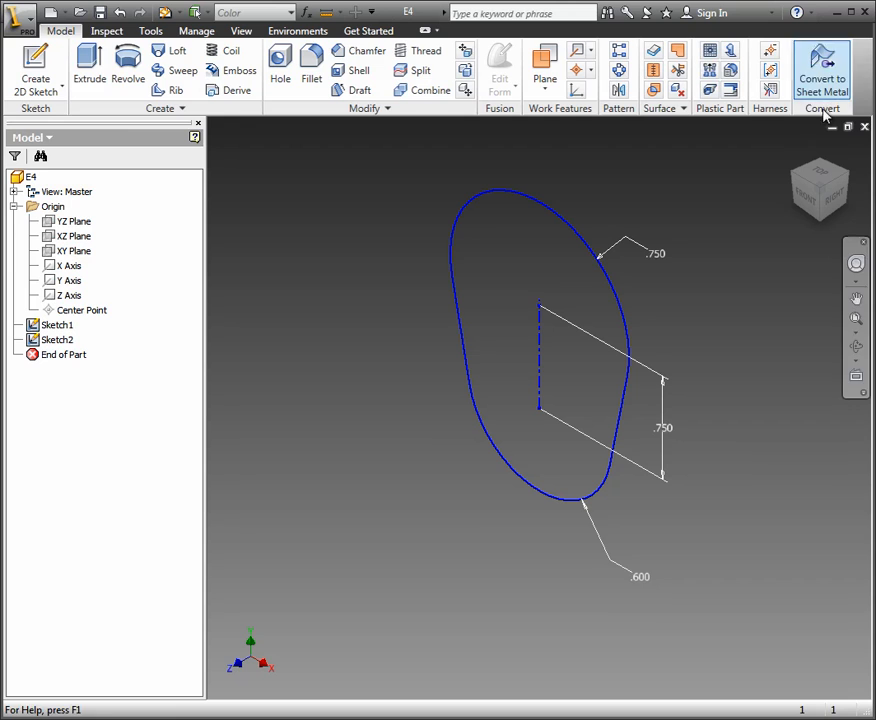
Step: Extrude the closed profile 1 in symmetrically about the sketch plane with a taper of -7 degrees
click(92, 72)
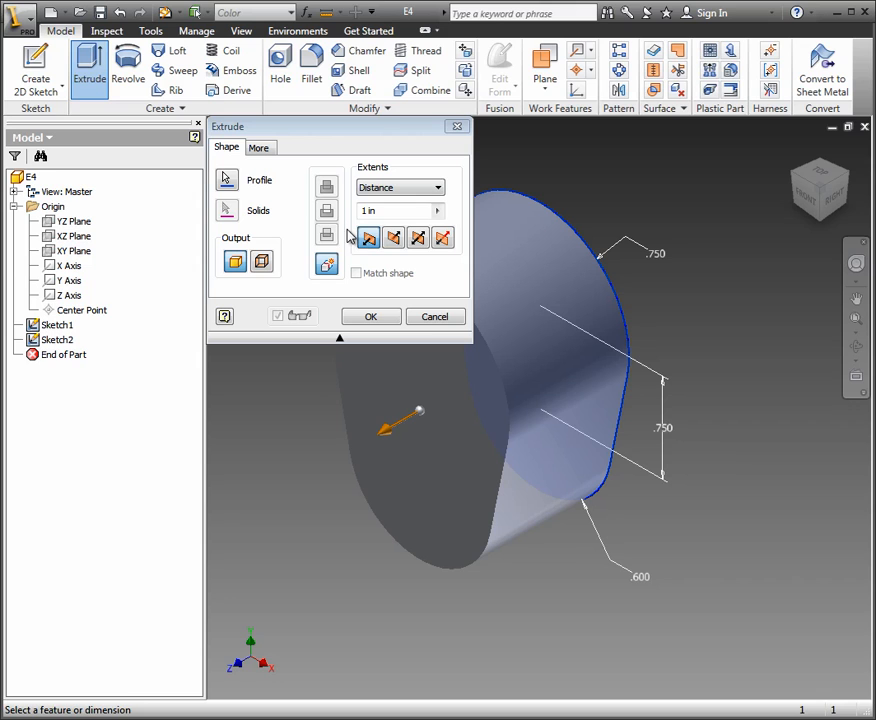
click(418, 238)
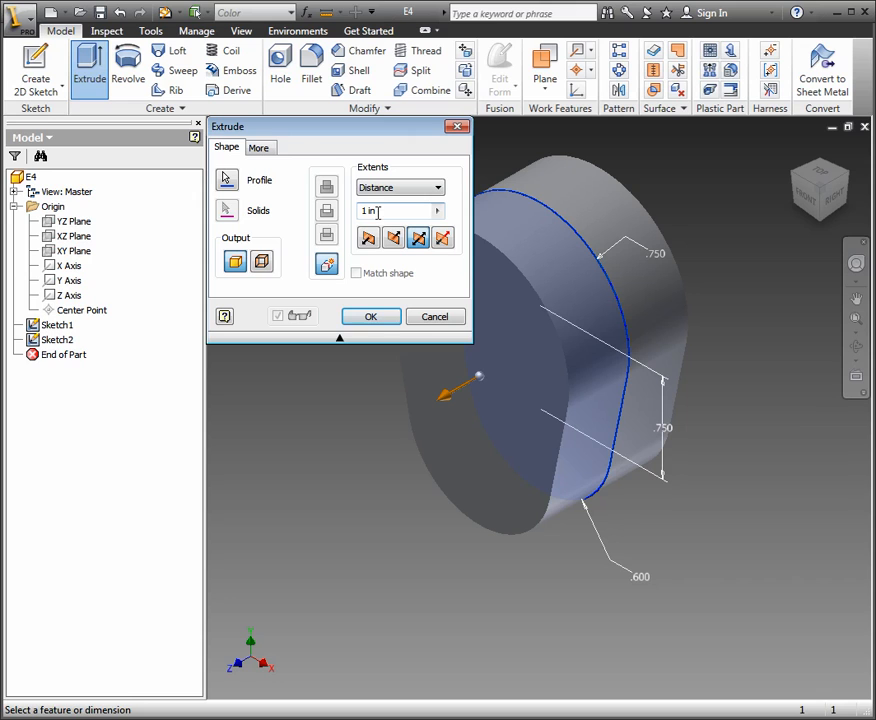
click(258, 148)
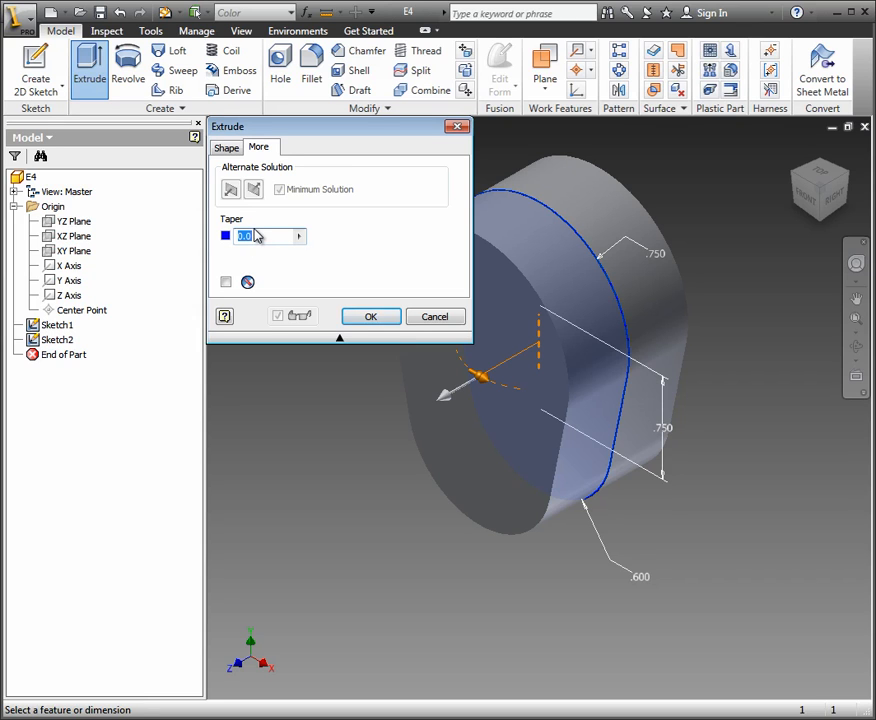
text(-5)
key(Return)
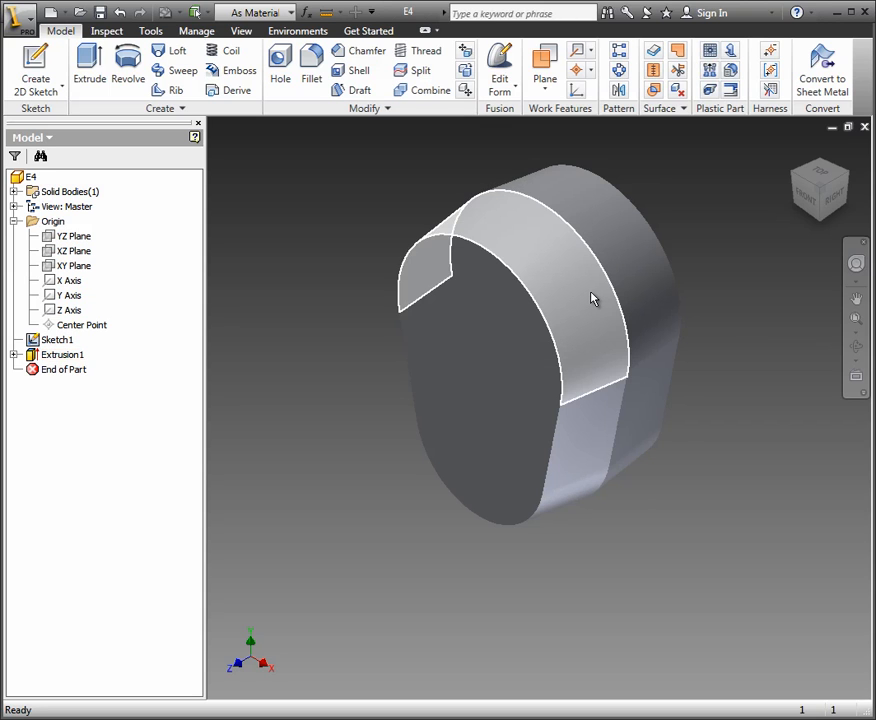
Step: Reopen the extrusion's settings to check its taper angle, and accept them
click(585, 297)
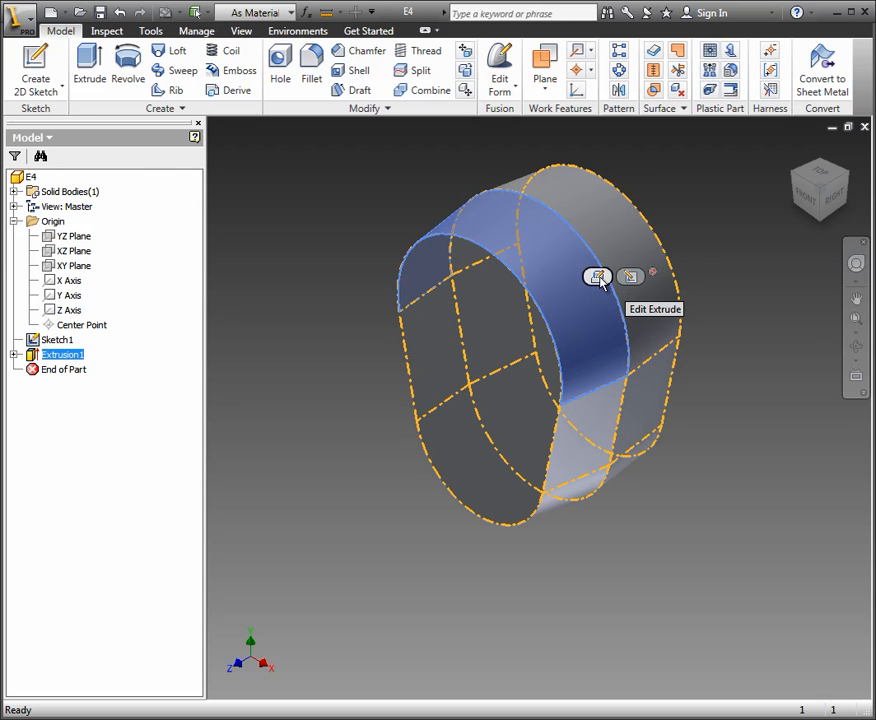
click(600, 279)
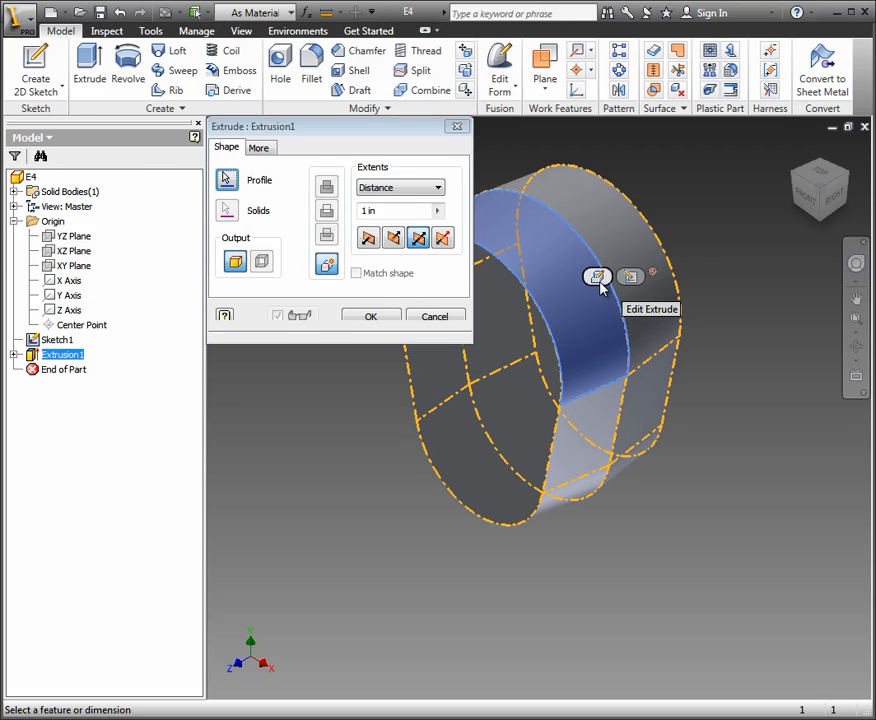
click(268, 148)
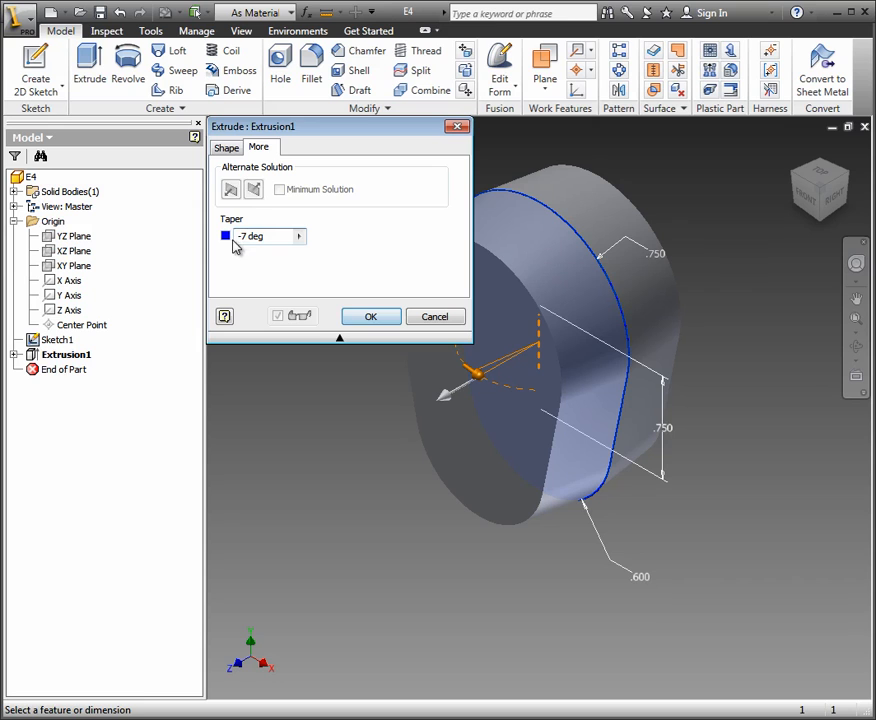
click(370, 318)
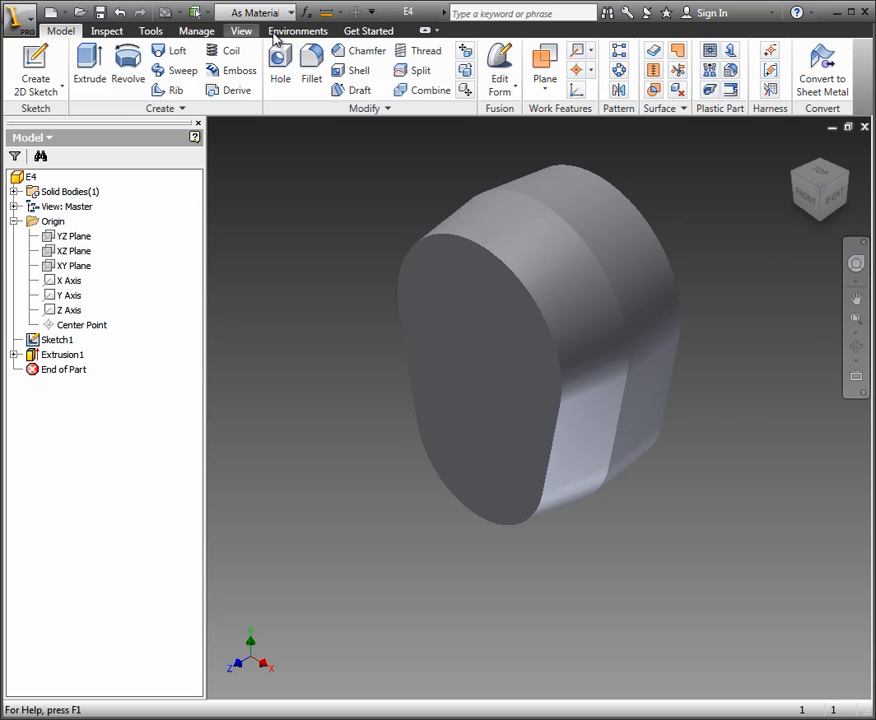
Step: Change the model's visual style to Shaded with Edges
click(241, 31)
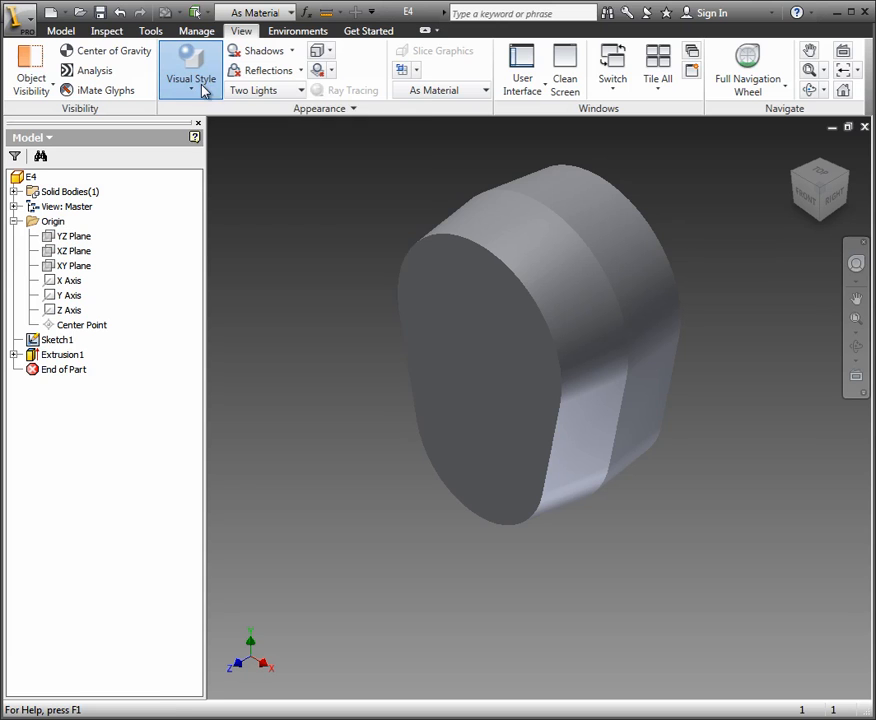
click(193, 87)
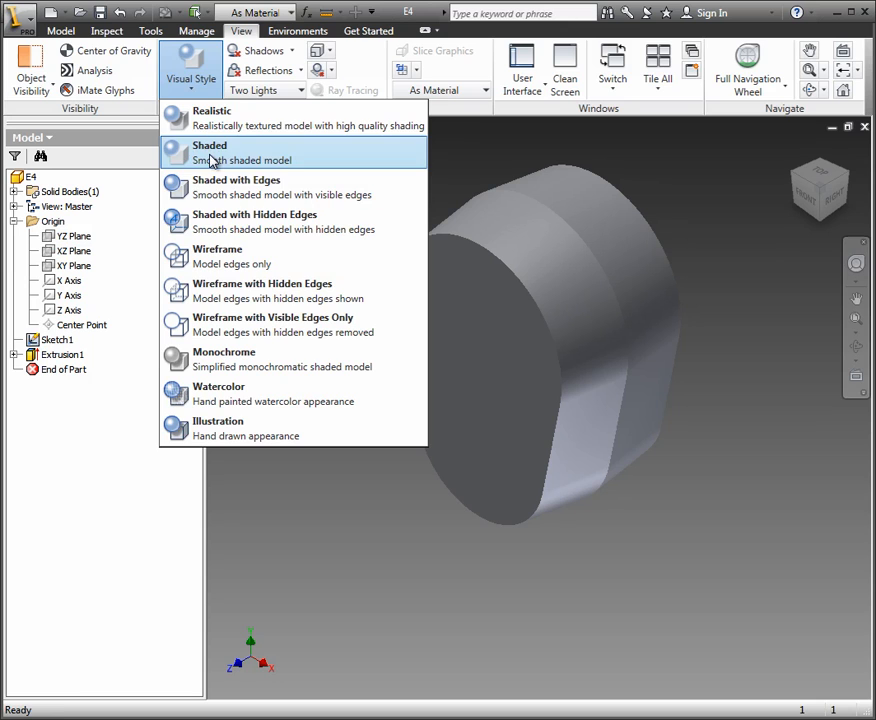
click(204, 193)
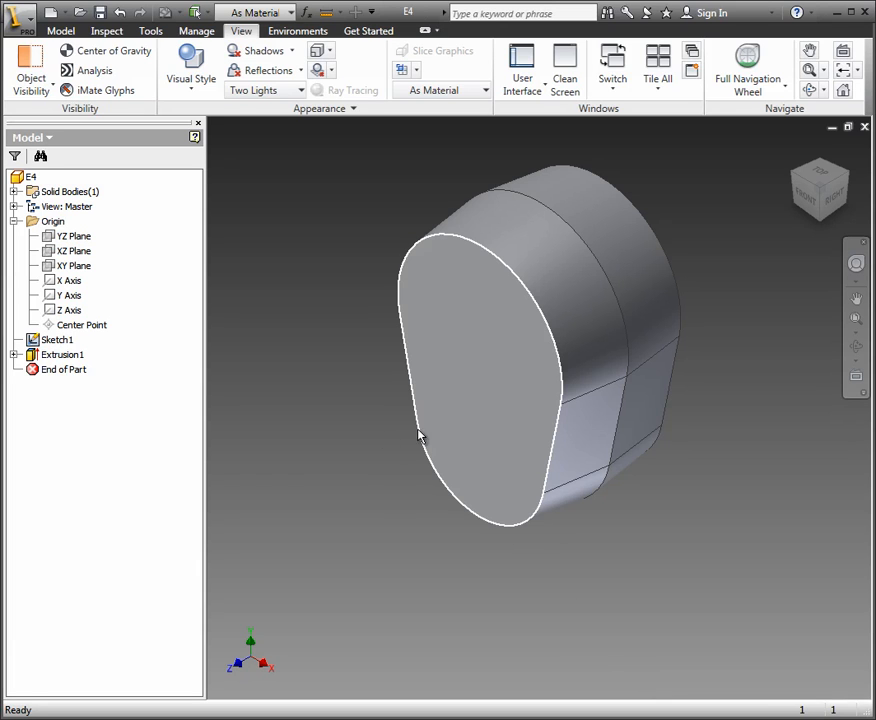
Step: Switch to the PDF manual in Adobe Reader, read steps 3 to 5 on the offset sketch and cut, and return to Inventor
key(alt+Tab)
scroll(378, 483, down, 10)
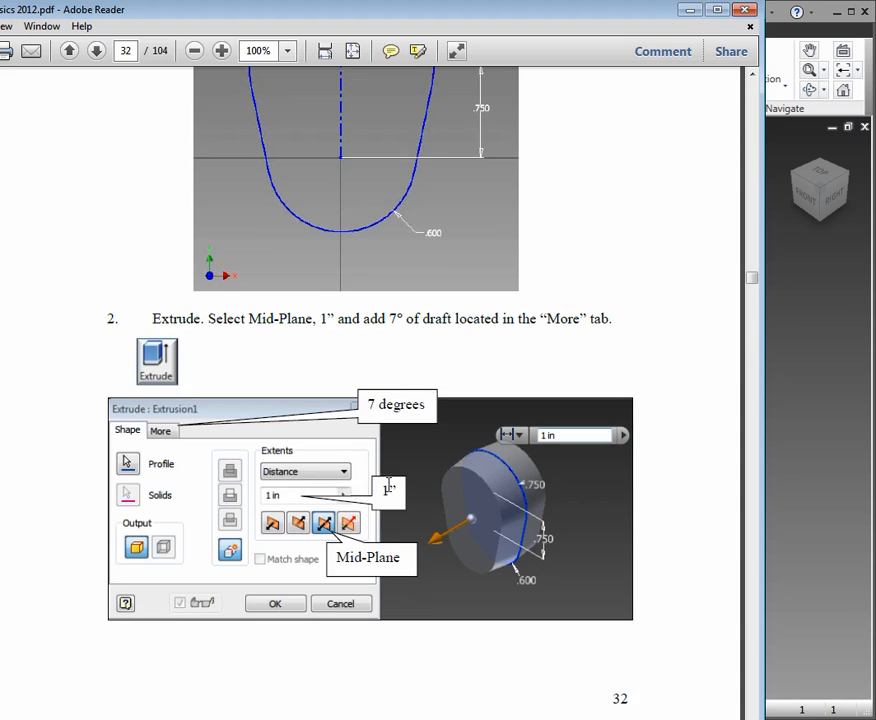
scroll(378, 483, down, 1)
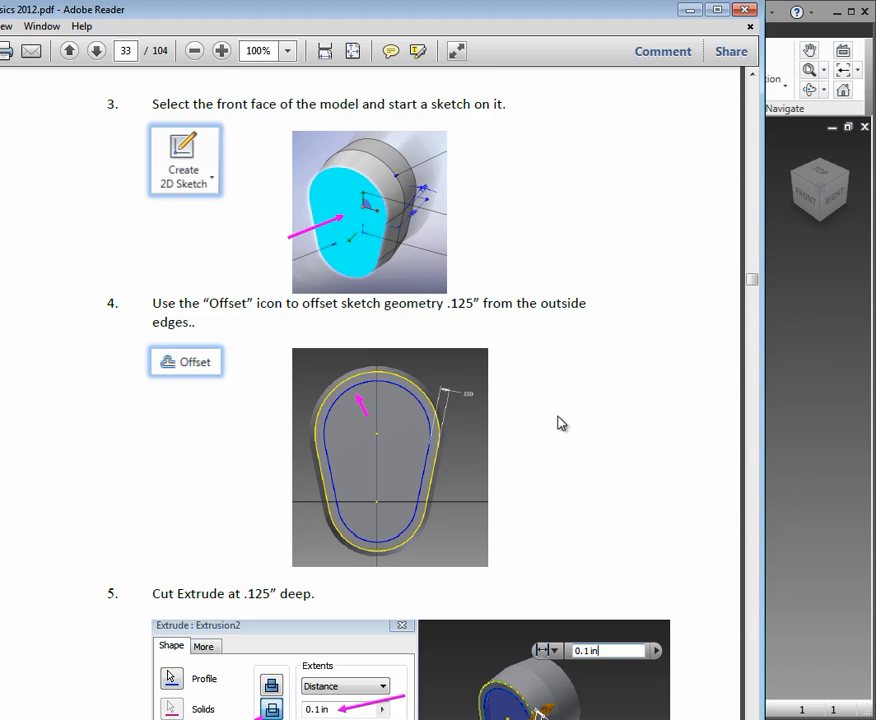
scroll(557, 428, down, 1)
scroll(557, 428, down, 4)
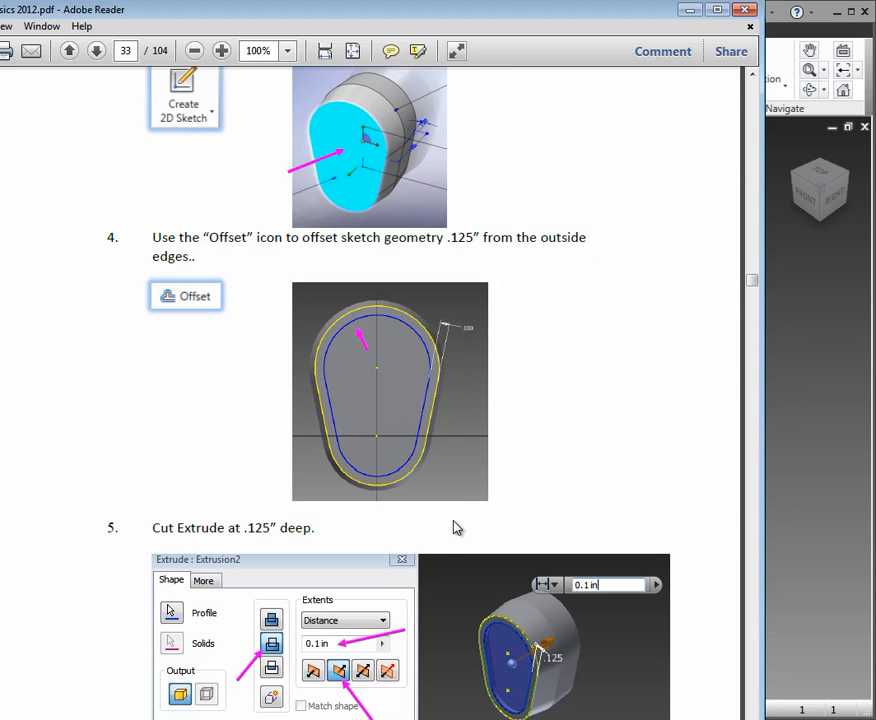
click(797, 457)
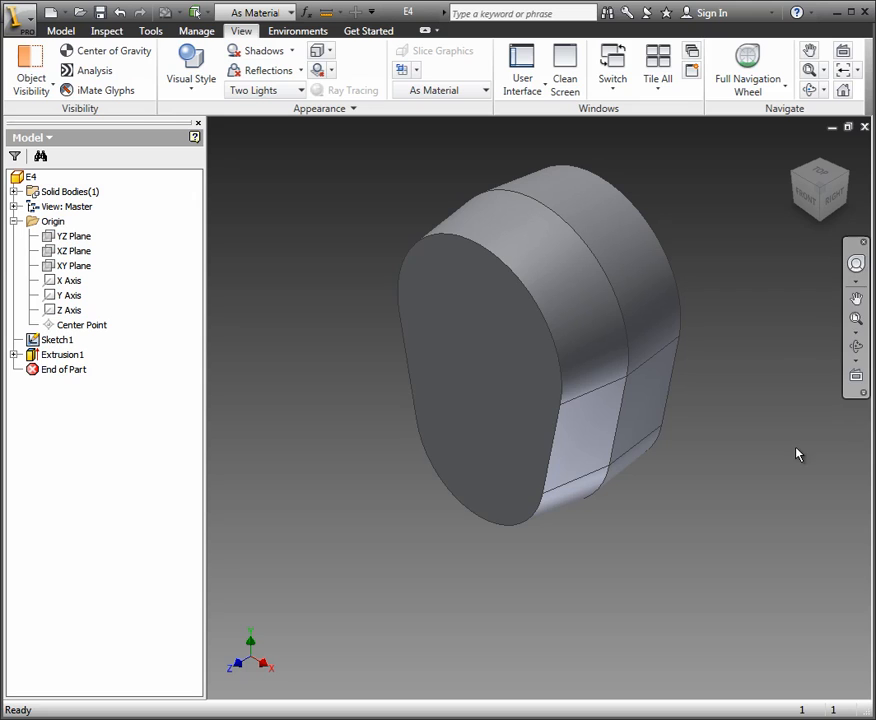
Step: Start a sketch on the part's front face and offset the face outline inward by about 0.144 in
click(493, 370)
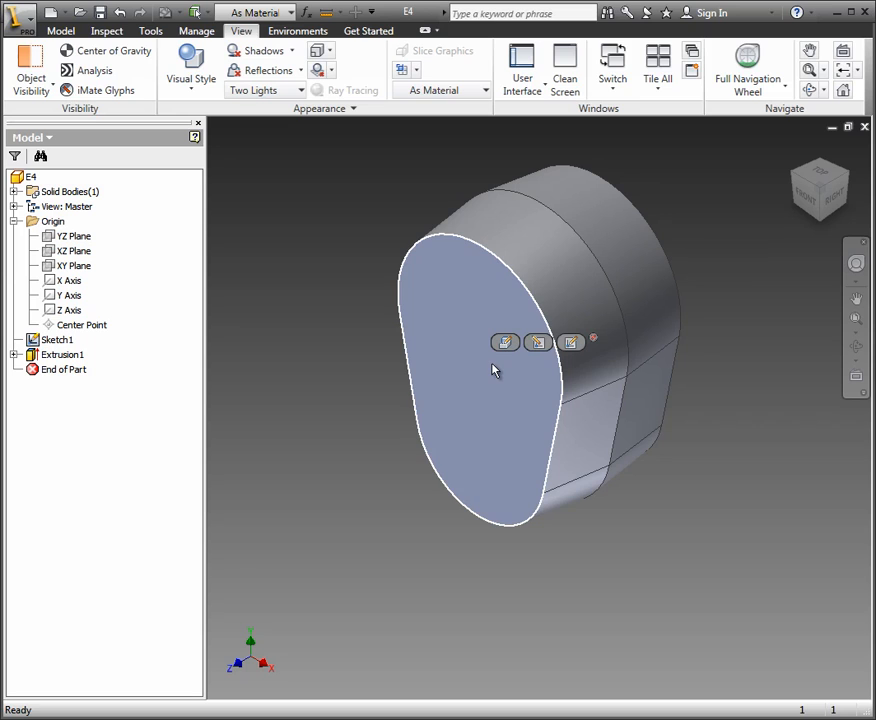
click(570, 344)
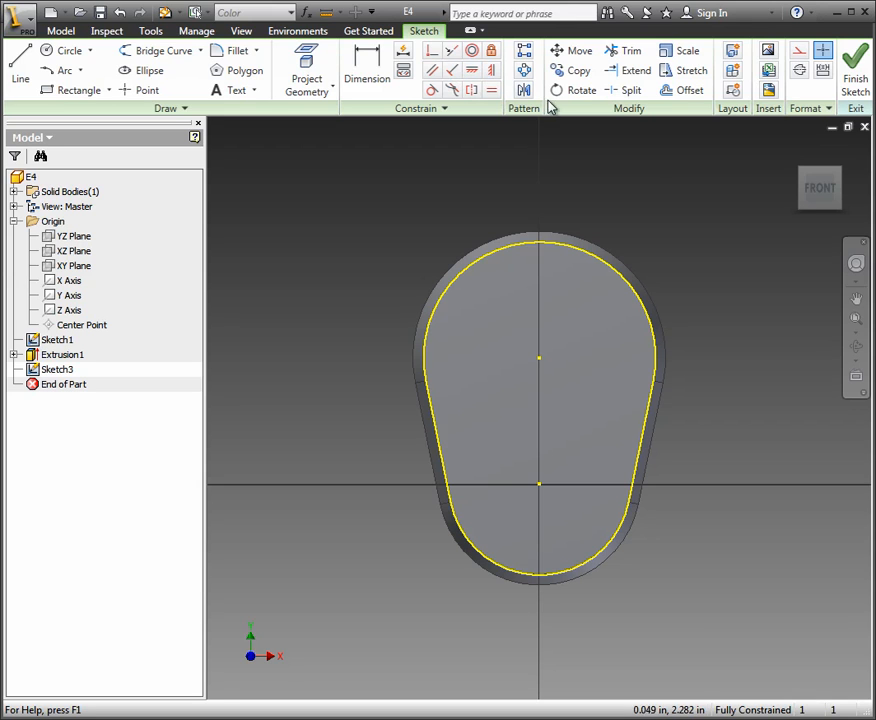
click(667, 93)
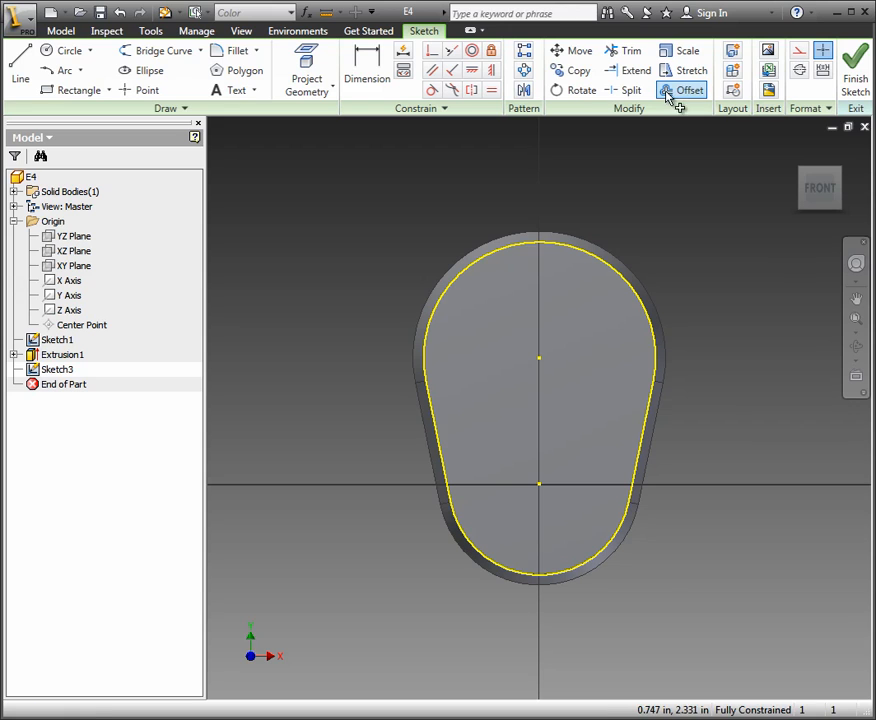
click(654, 351)
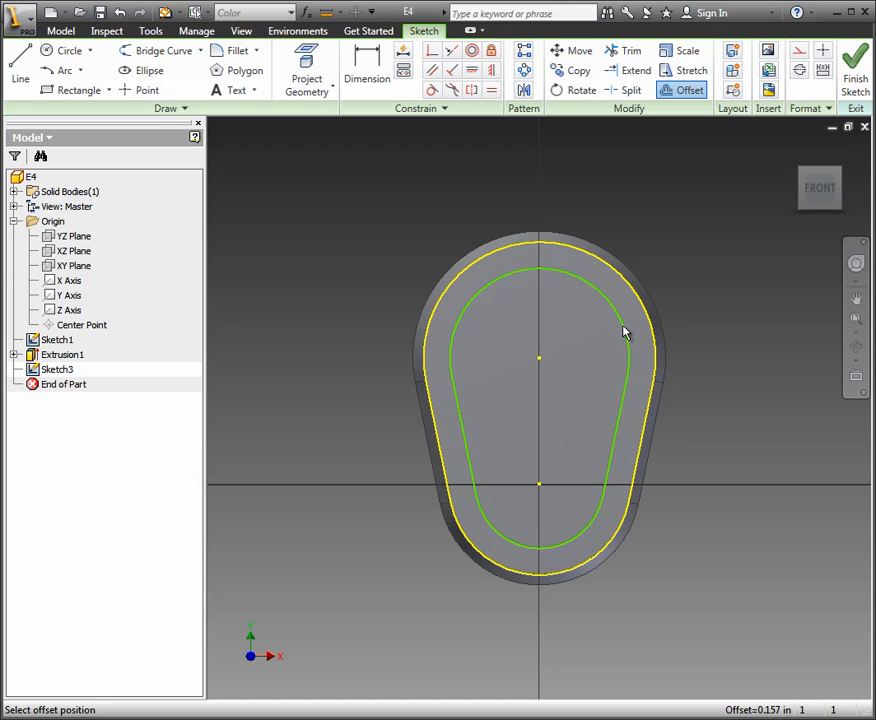
click(627, 330)
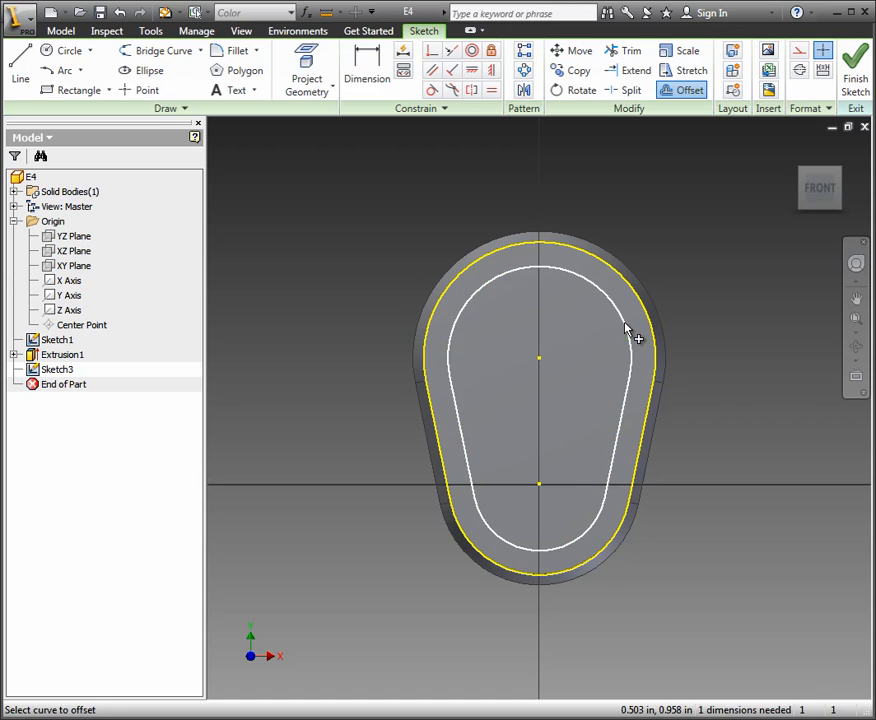
Step: Dimension the distance between the right slanted outline edge and its offset line as .1253 in
click(364, 74)
click(625, 422)
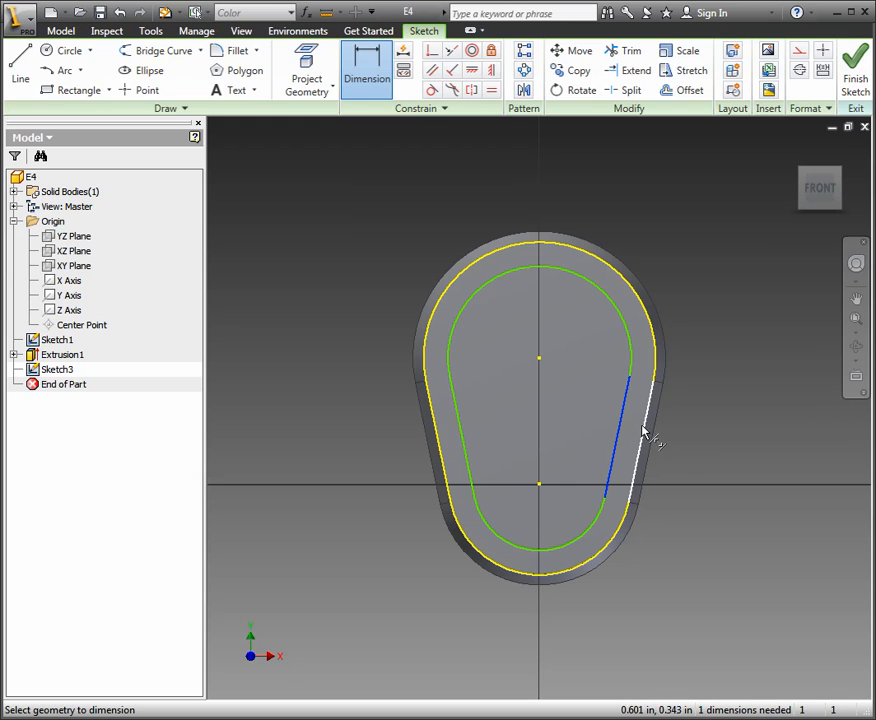
click(645, 433)
click(712, 295)
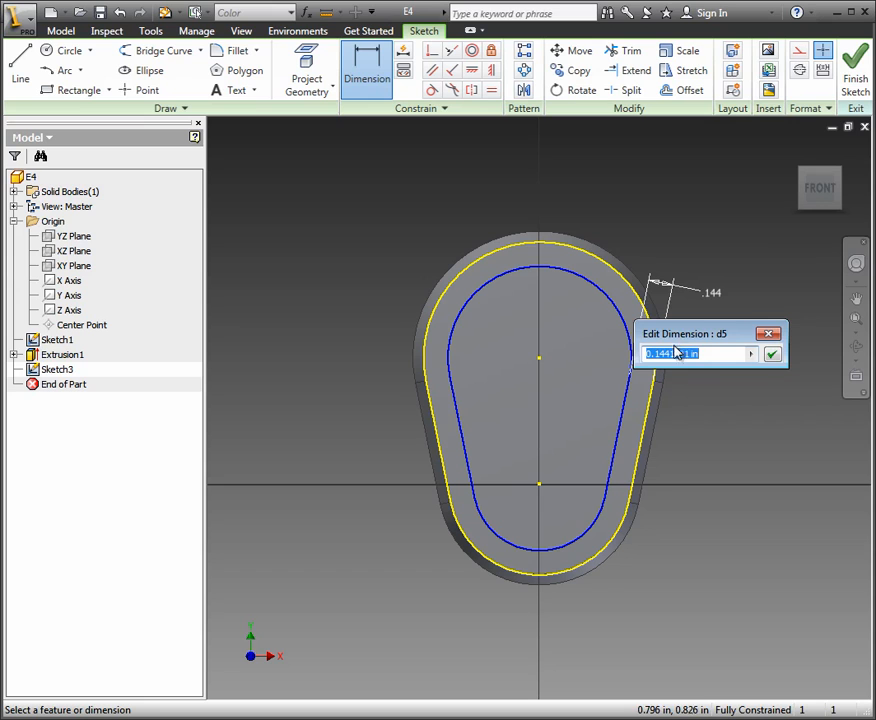
text(.1253)
key(Return)
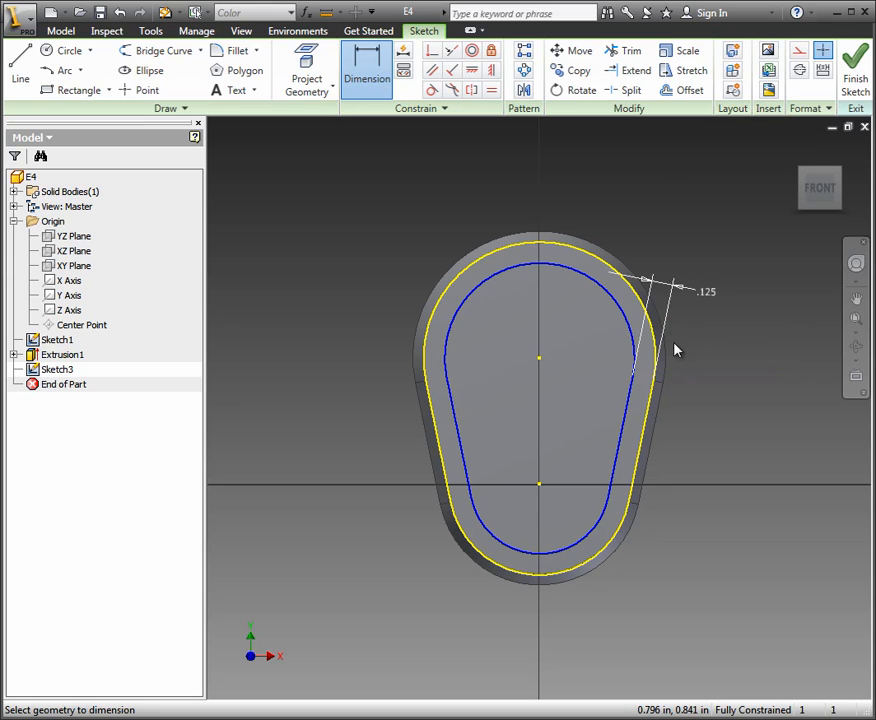
Step: Set the offset dimension to 0.123 in
double_click(707, 293)
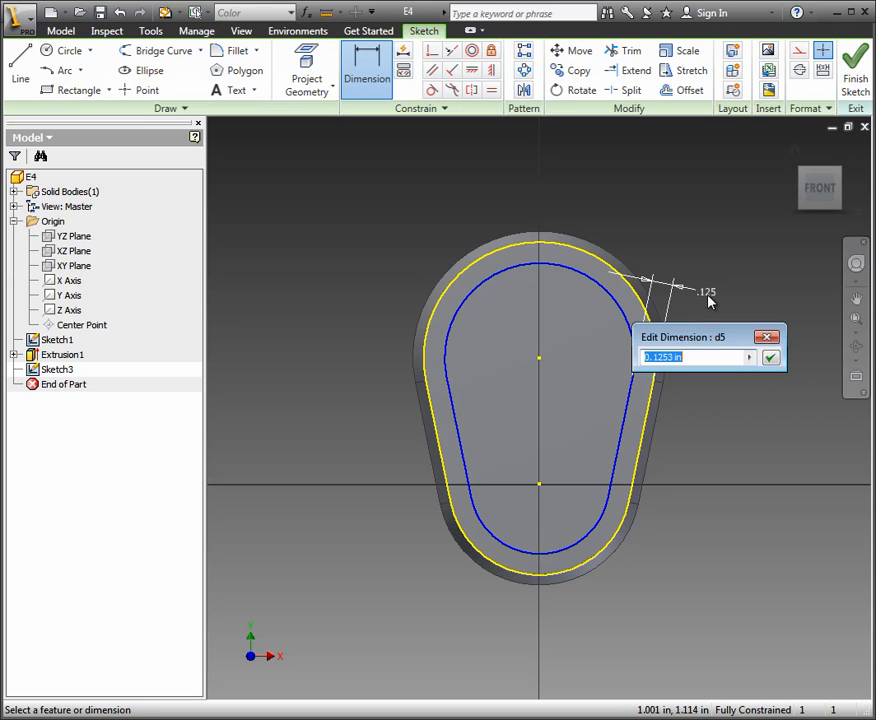
click(672, 357)
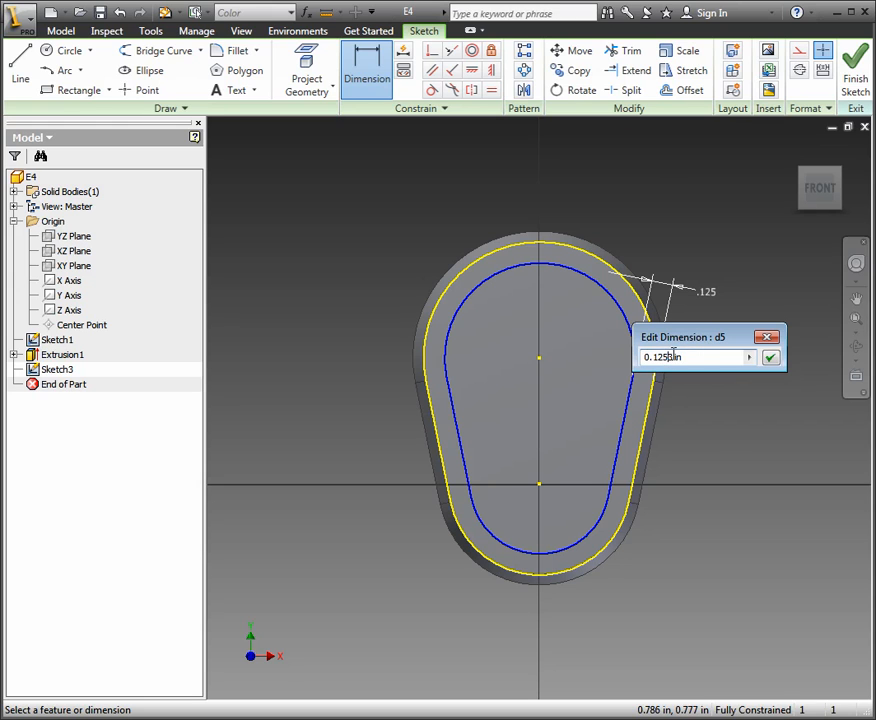
key(Return)
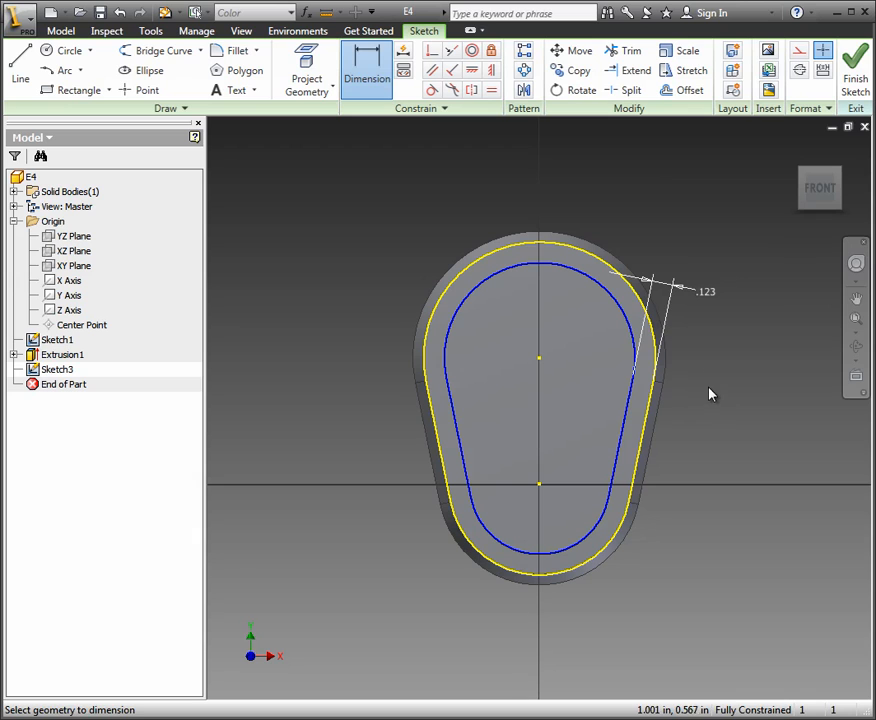
Step: Set the offset dimension to 0.125 in and finish the sketch
double_click(709, 291)
click(671, 349)
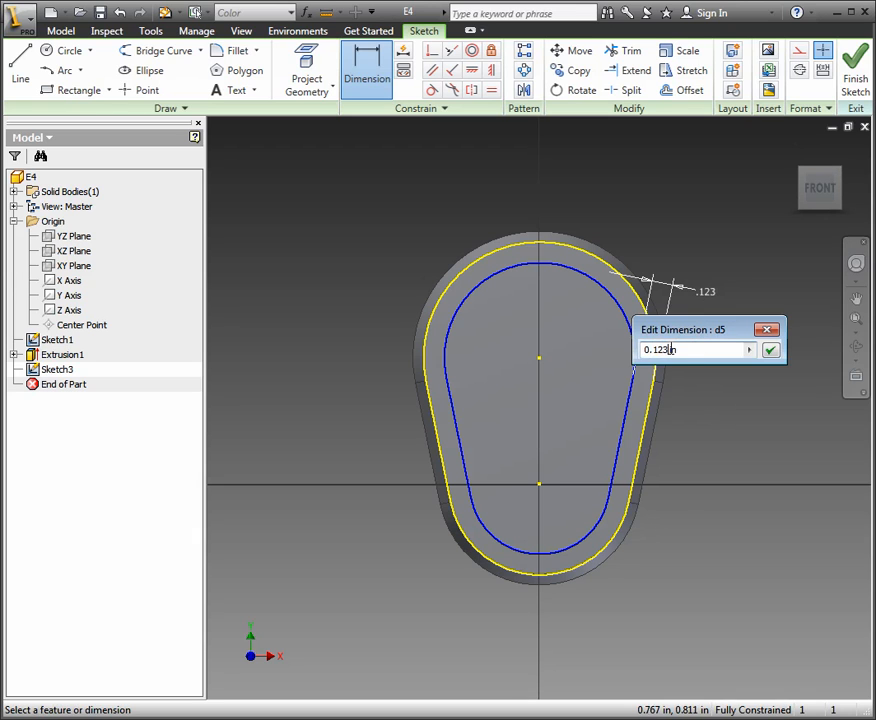
text(5)
click(700, 422)
click(770, 350)
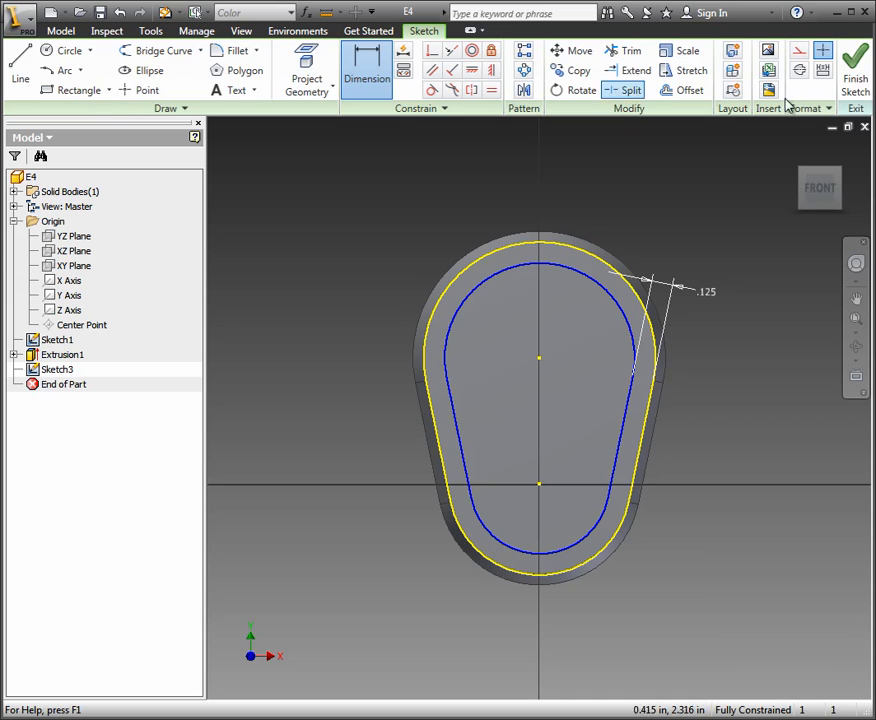
click(856, 80)
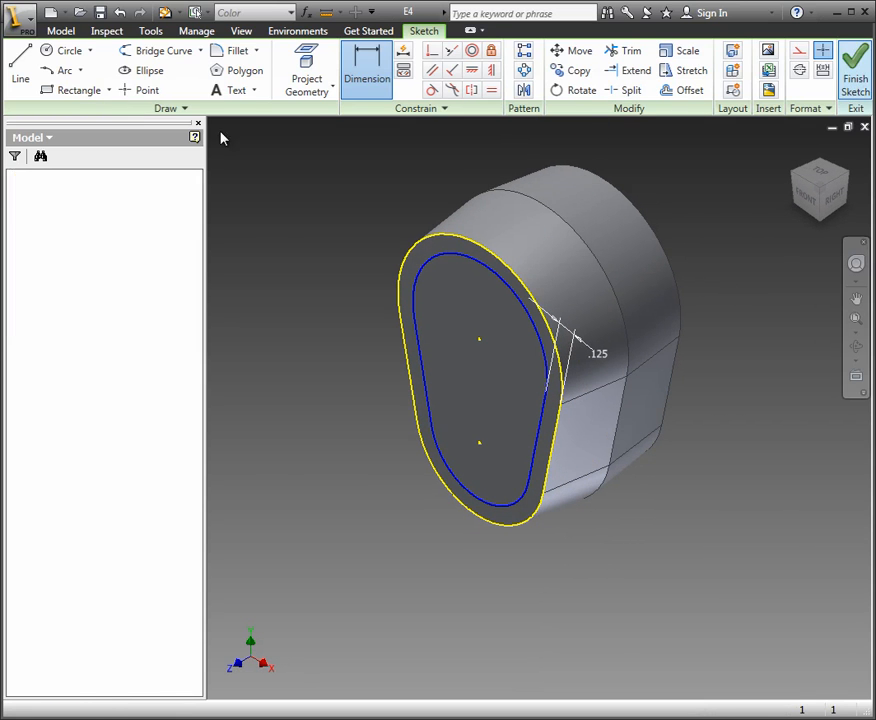
Step: Cut-extrude the inner offset profile .125 in deep into the body to form a pocket
click(63, 31)
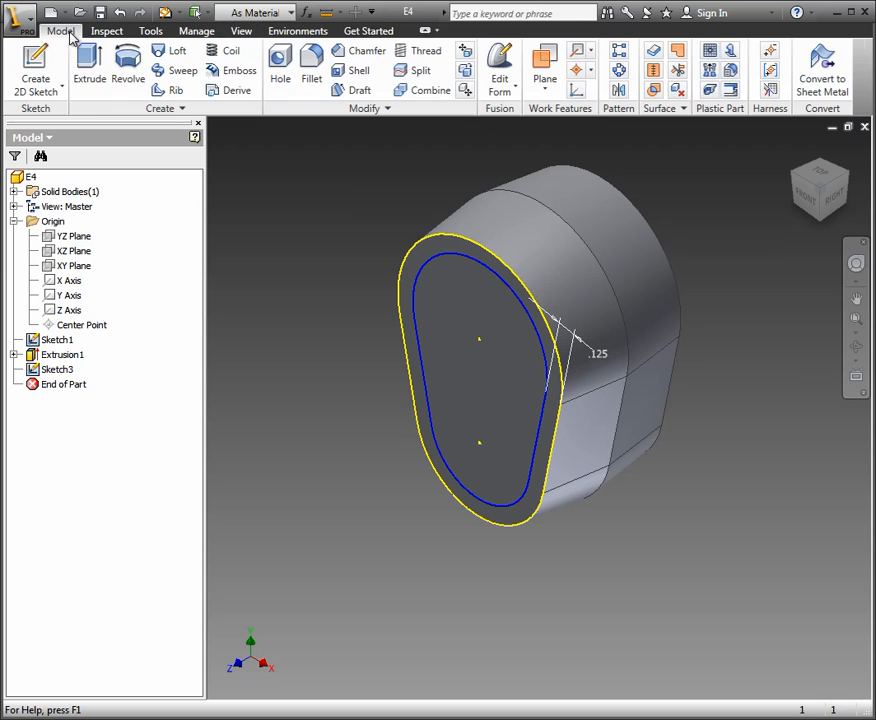
click(89, 64)
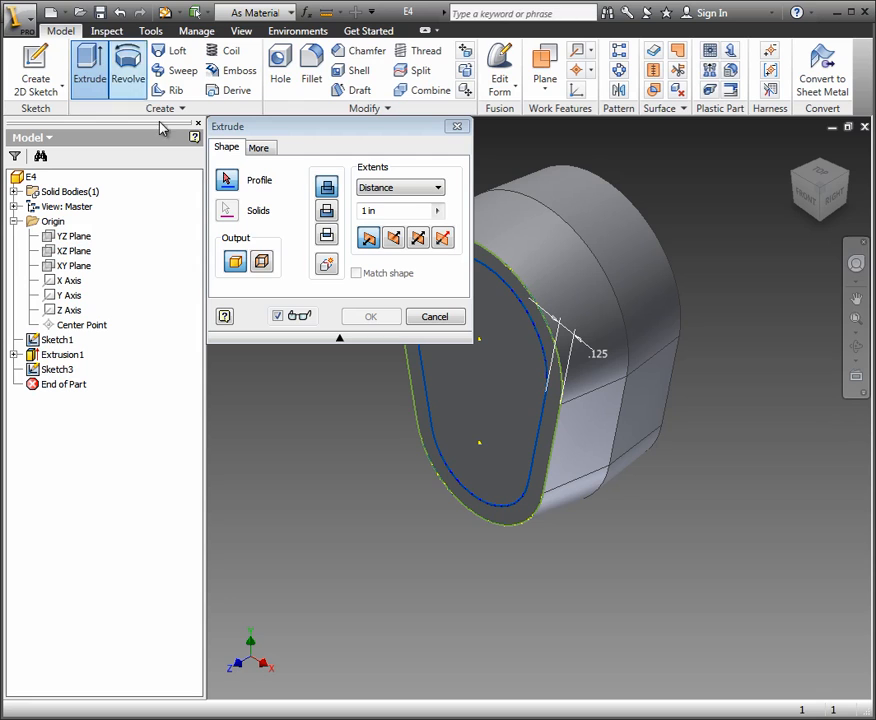
click(328, 212)
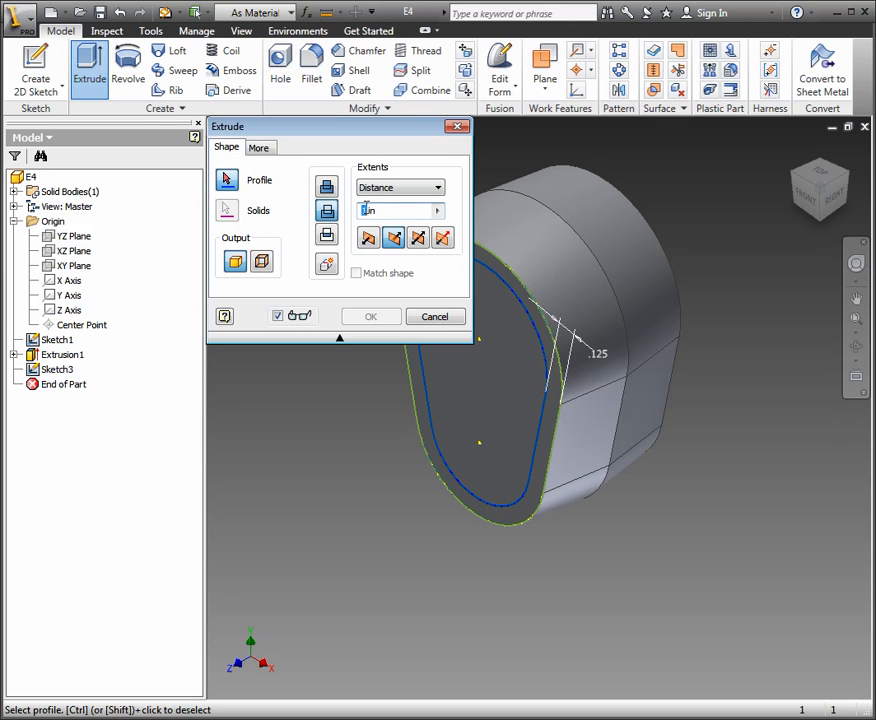
text(5)
click(505, 372)
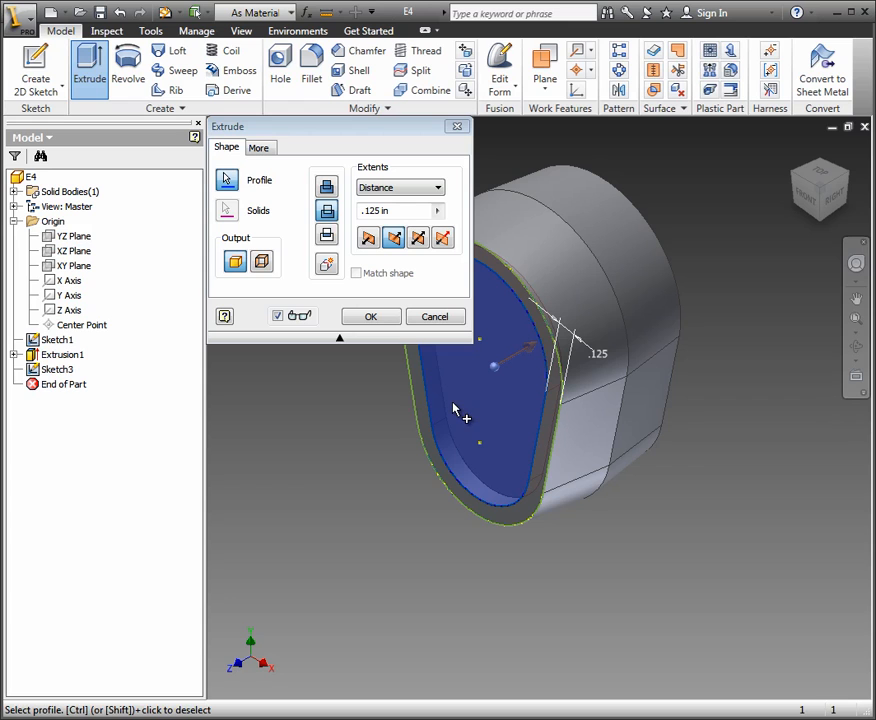
click(377, 315)
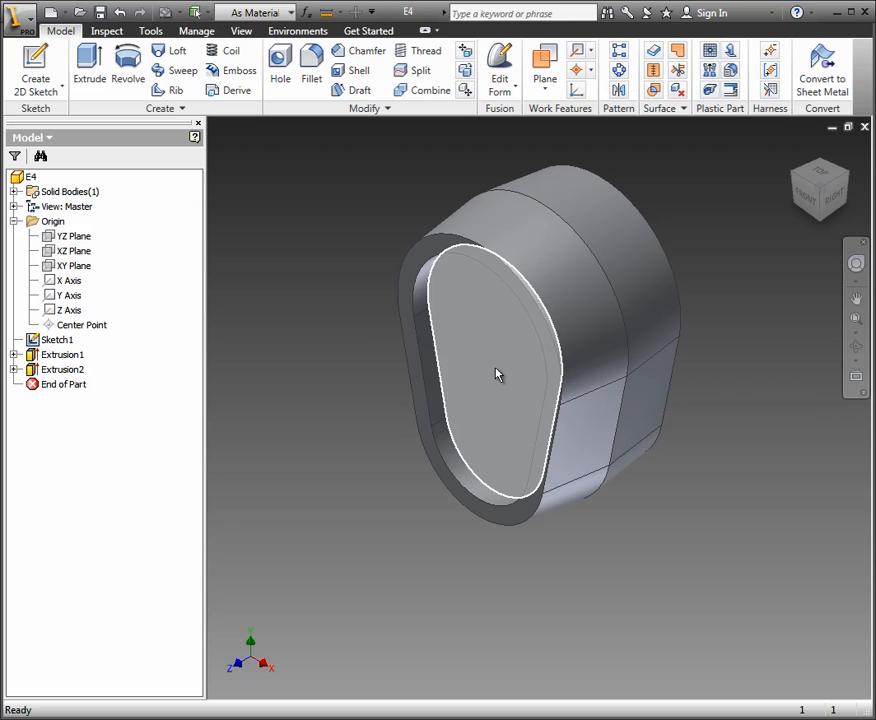
Step: Start a sketch on the pocket floor and draw two overlapping circles centered on the arc centers, the lower one about 0.76 in in diameter
click(499, 374)
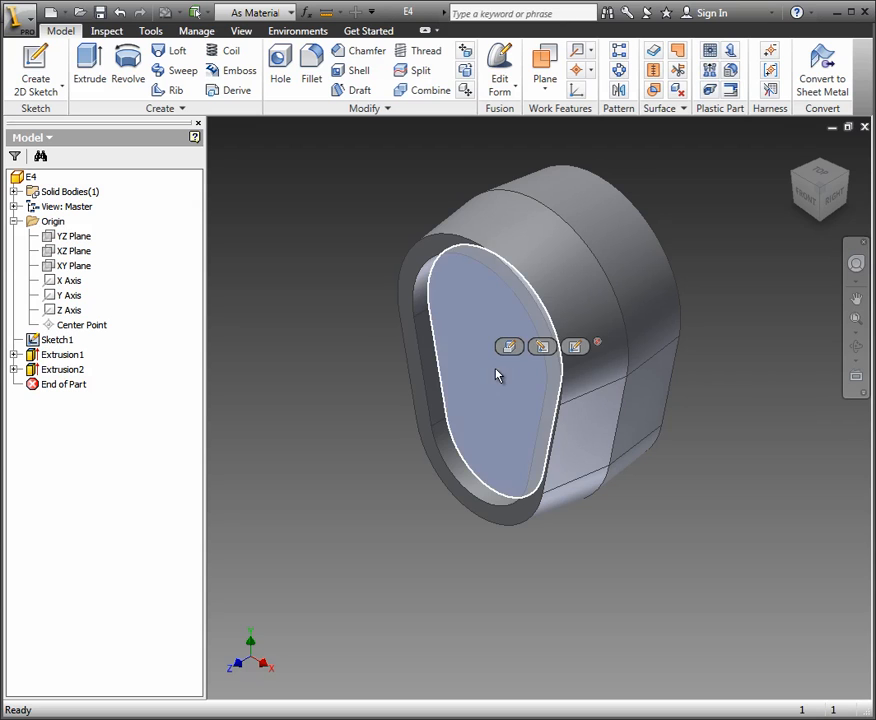
click(577, 347)
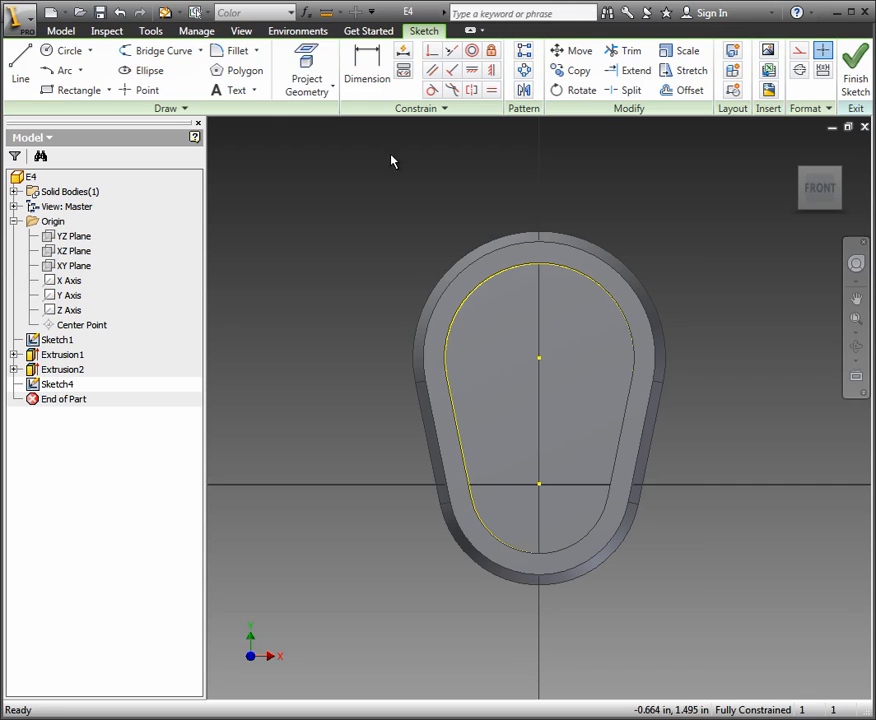
click(64, 51)
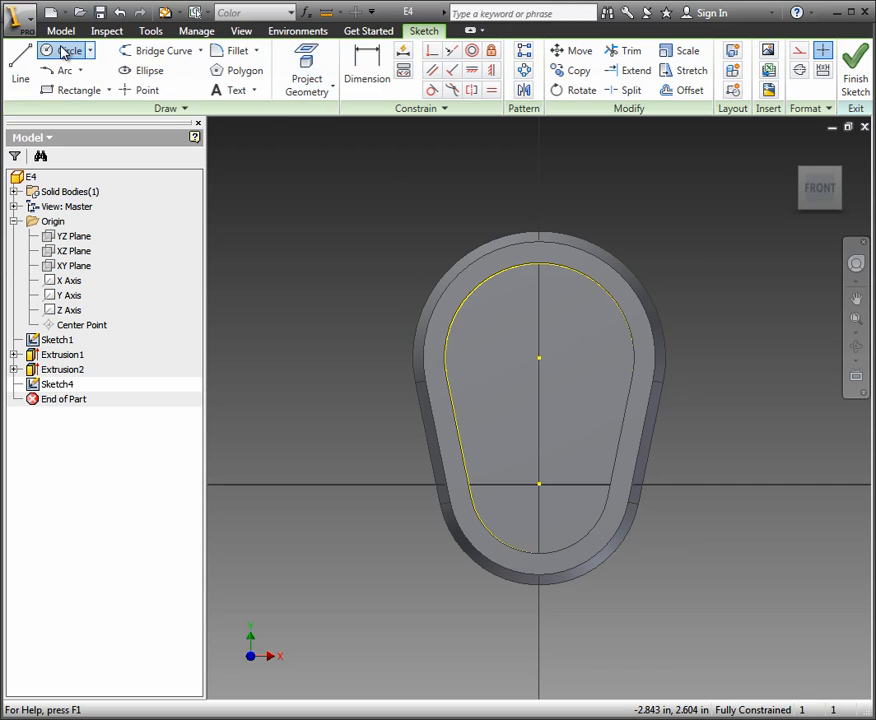
click(539, 358)
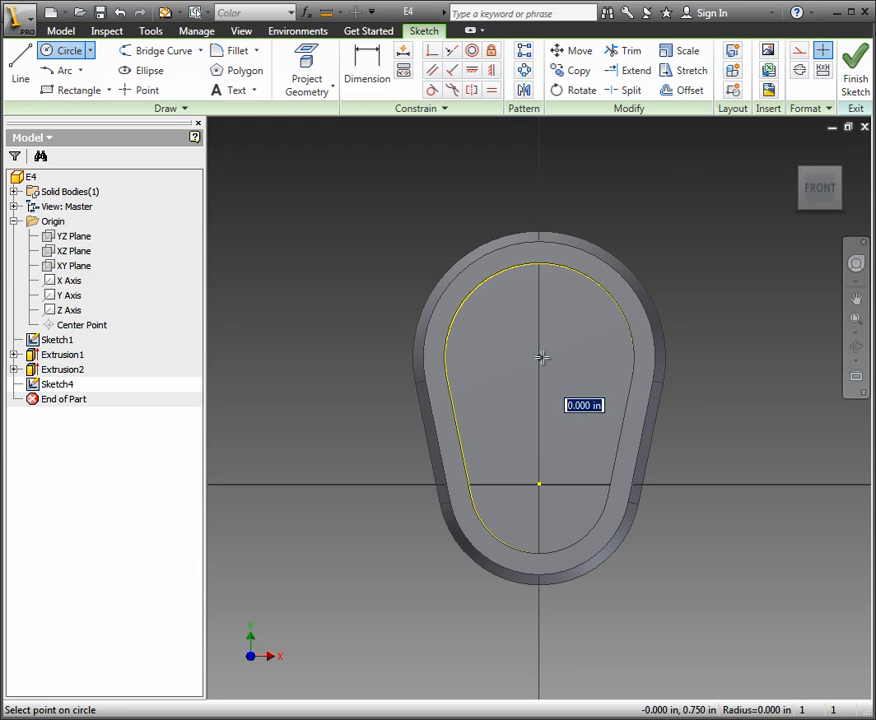
click(613, 322)
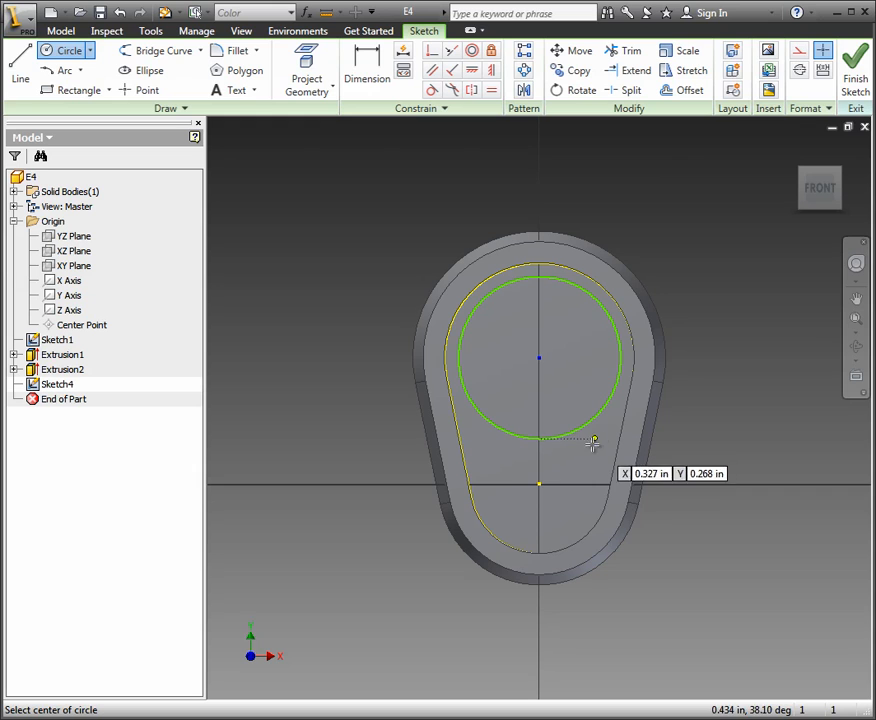
click(539, 484)
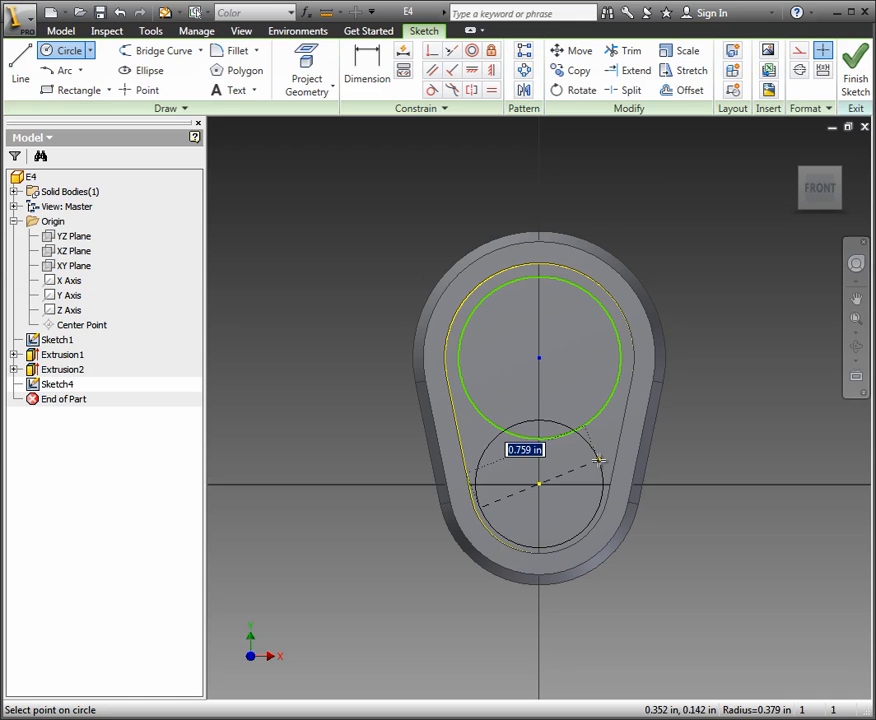
click(540, 420)
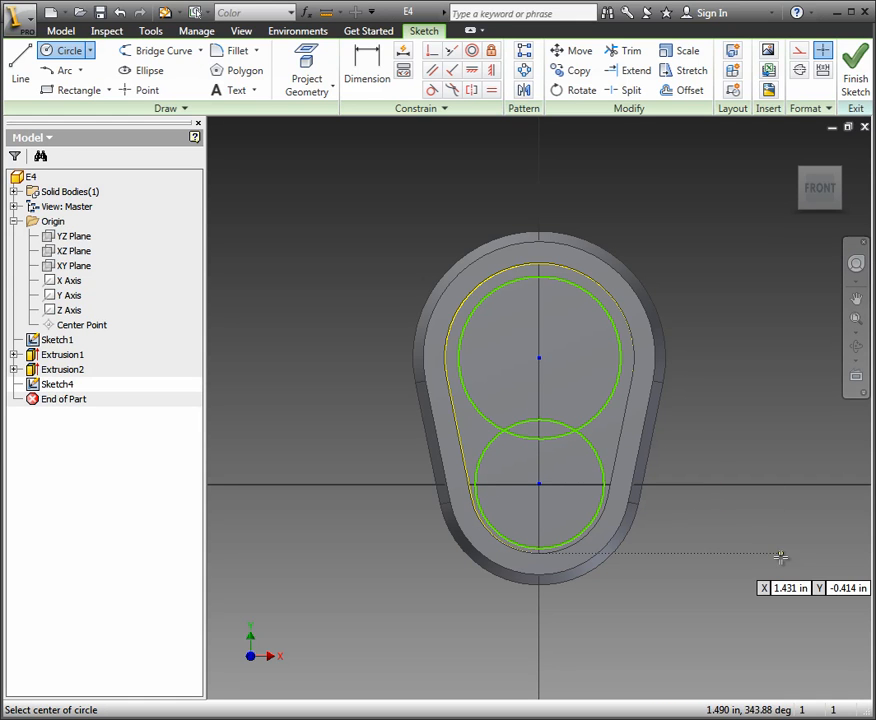
Step: Switch to the PDF manual in Adobe Reader and read step 7 on the two circles' radii and trimming
key(alt+Tab)
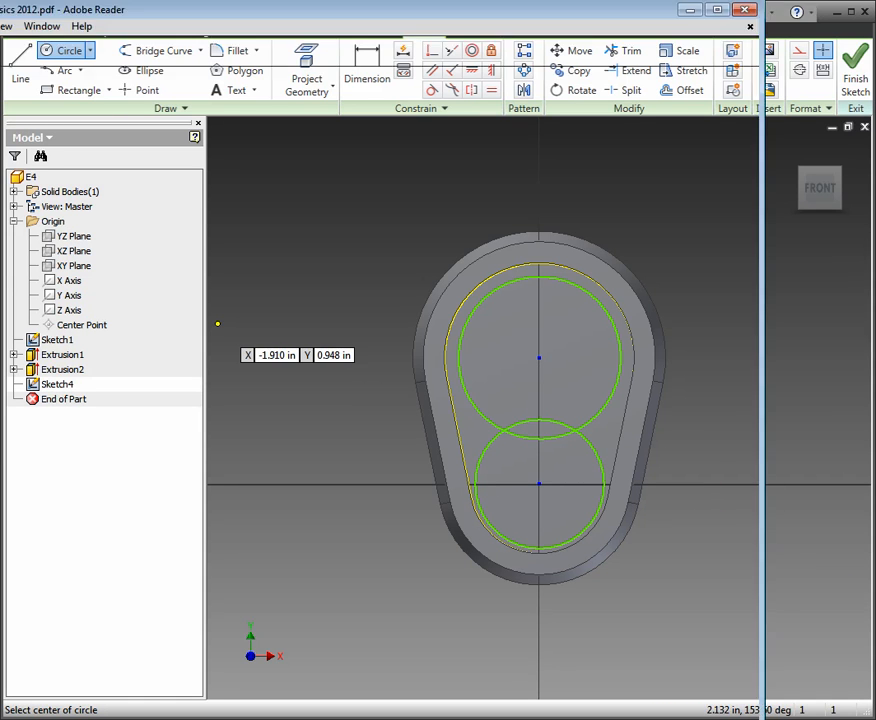
scroll(389, 475, down, 3)
scroll(397, 476, down, 10)
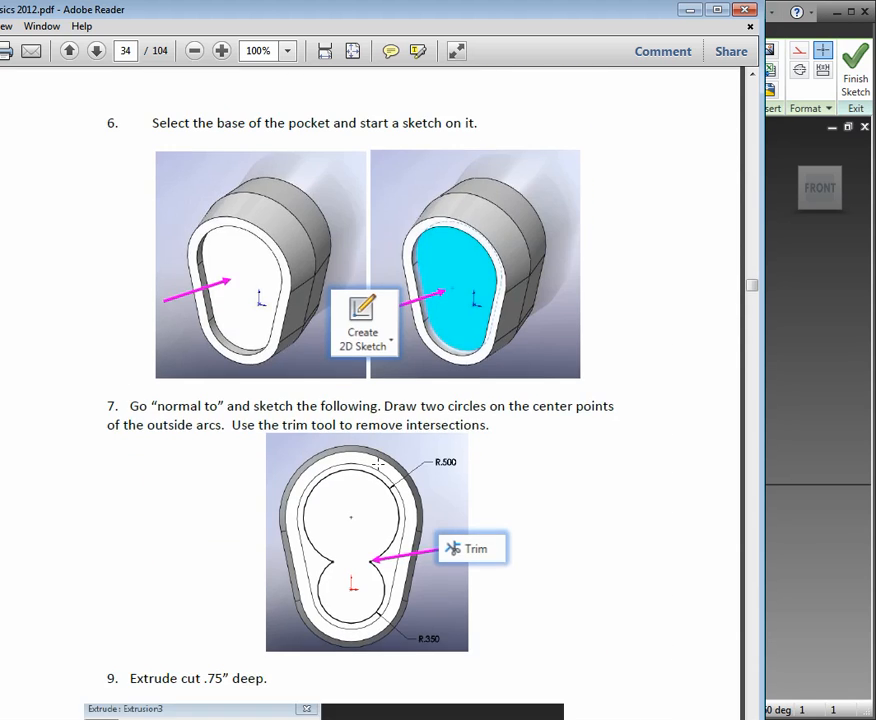
Step: Return to the E4 part in Inventor and trim away the two overlapping inner arcs where the circles intersect
scroll(380, 462, down, 1)
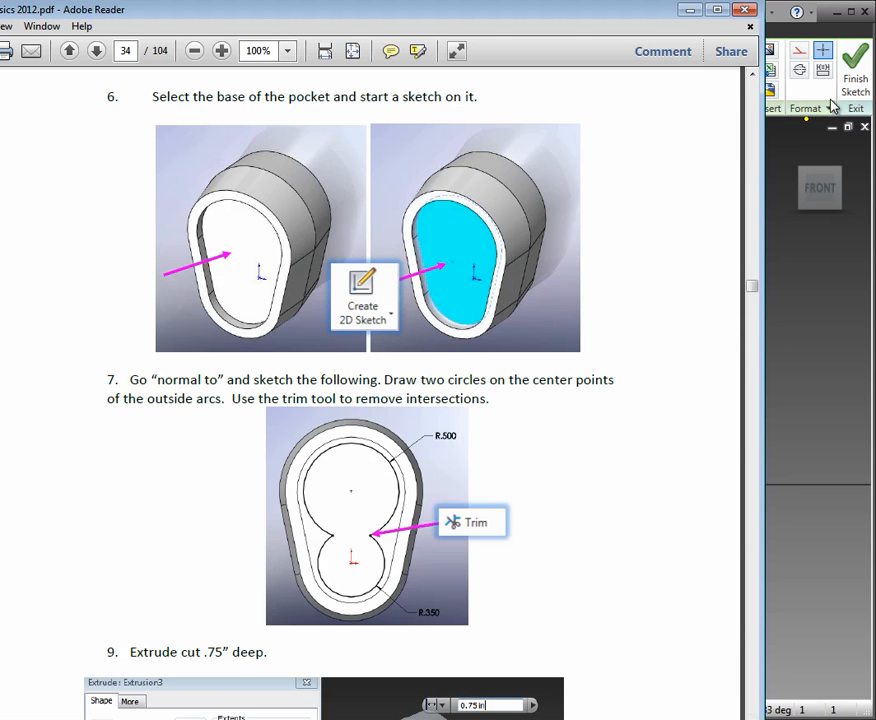
click(823, 145)
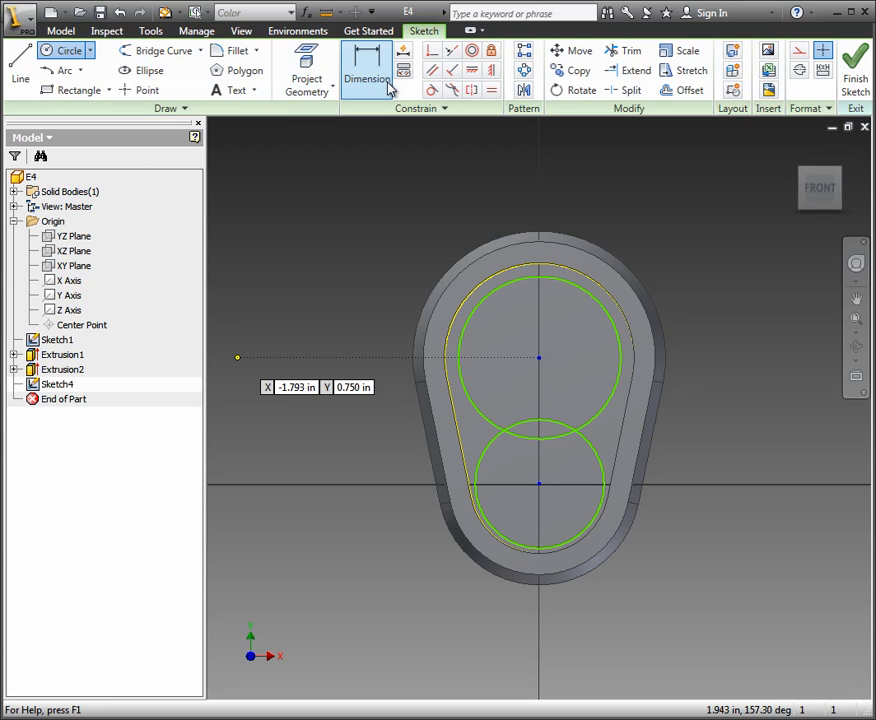
click(625, 55)
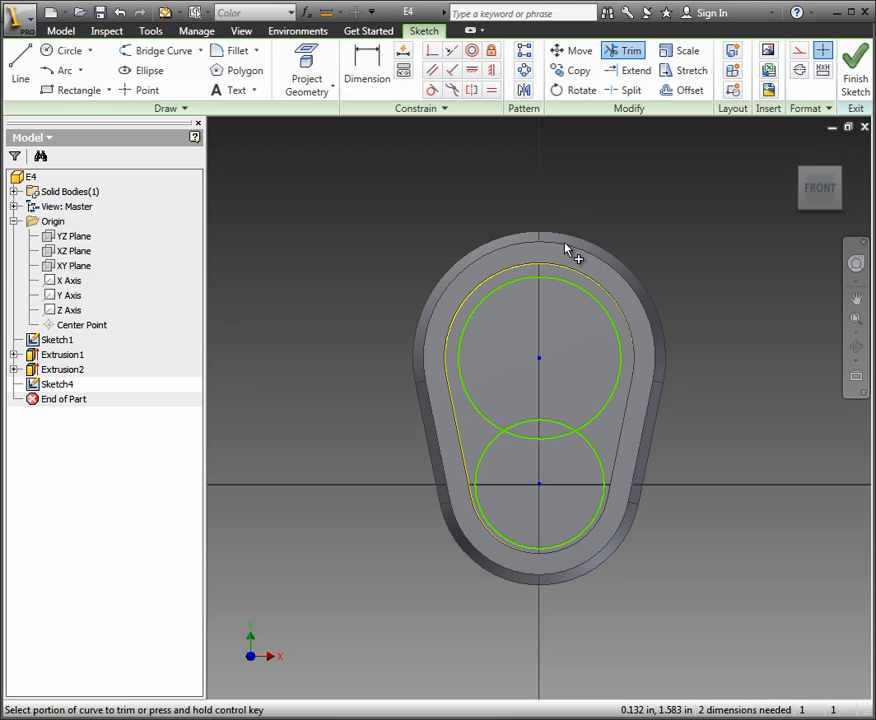
click(556, 447)
click(546, 421)
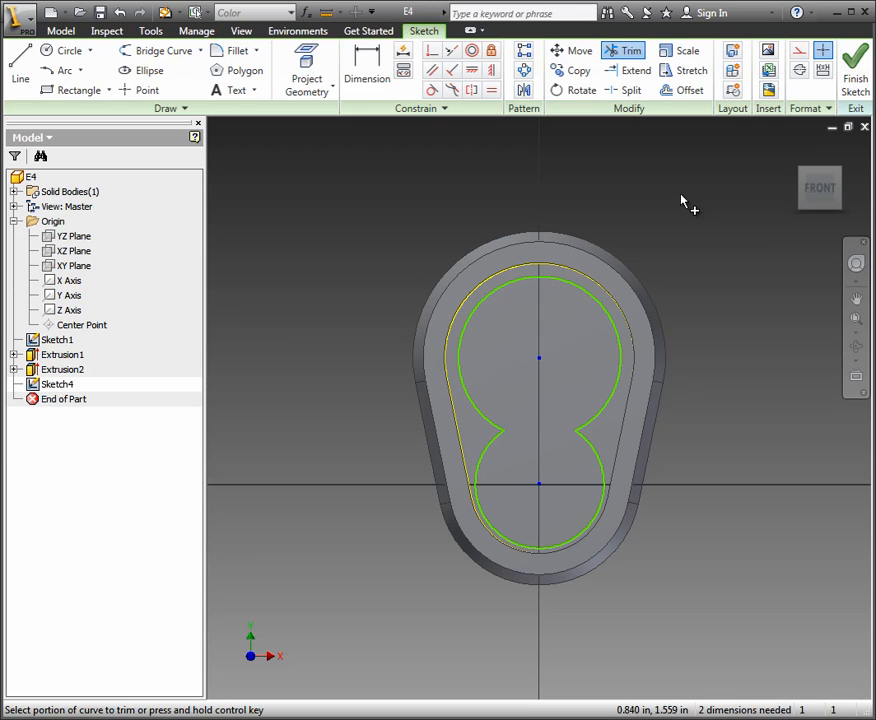
Step: Dimension the upper arc's radius as .5 in and the lower arc's radius as .375 in, and finish the sketch
click(372, 76)
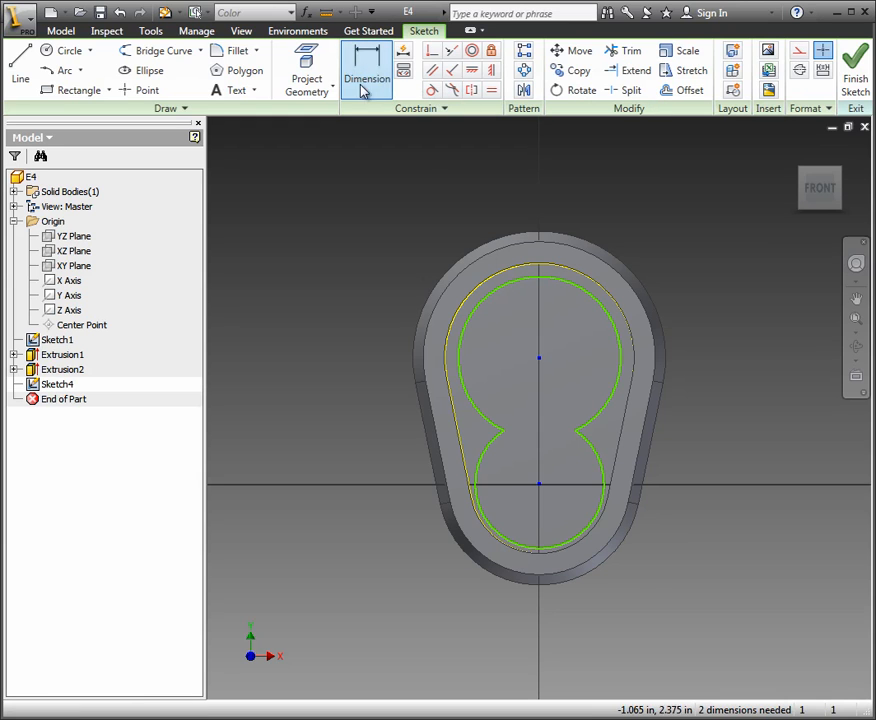
click(588, 298)
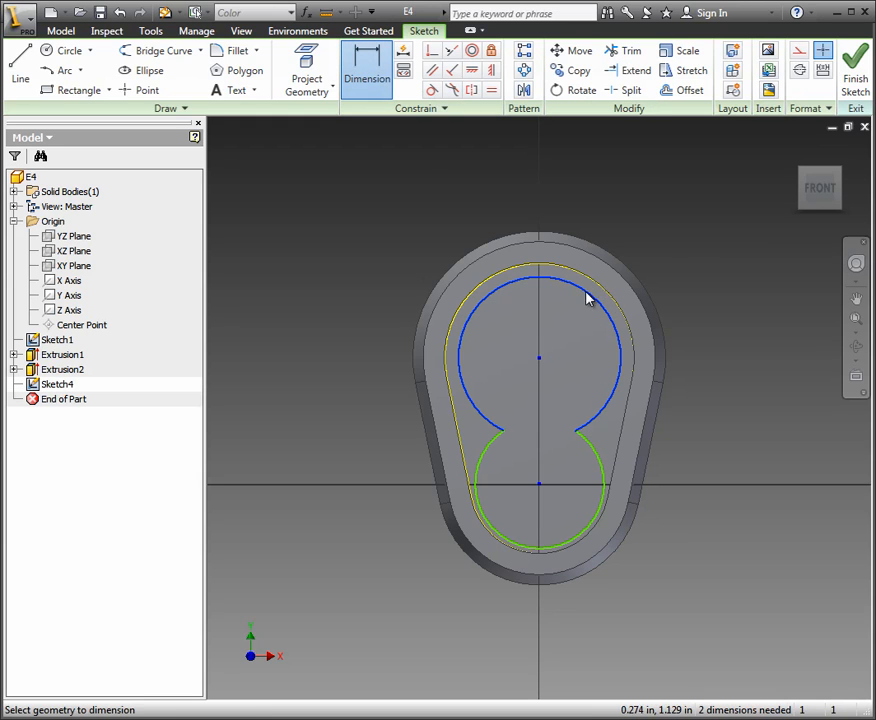
click(647, 232)
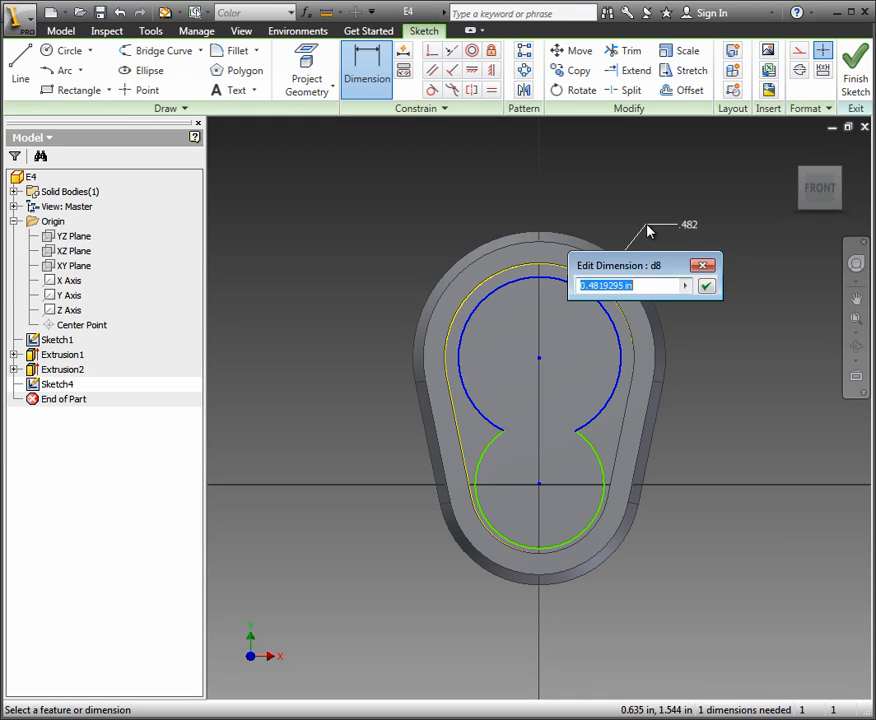
text(.5)
key(Return)
click(578, 540)
click(640, 580)
text(.375)
key(Return)
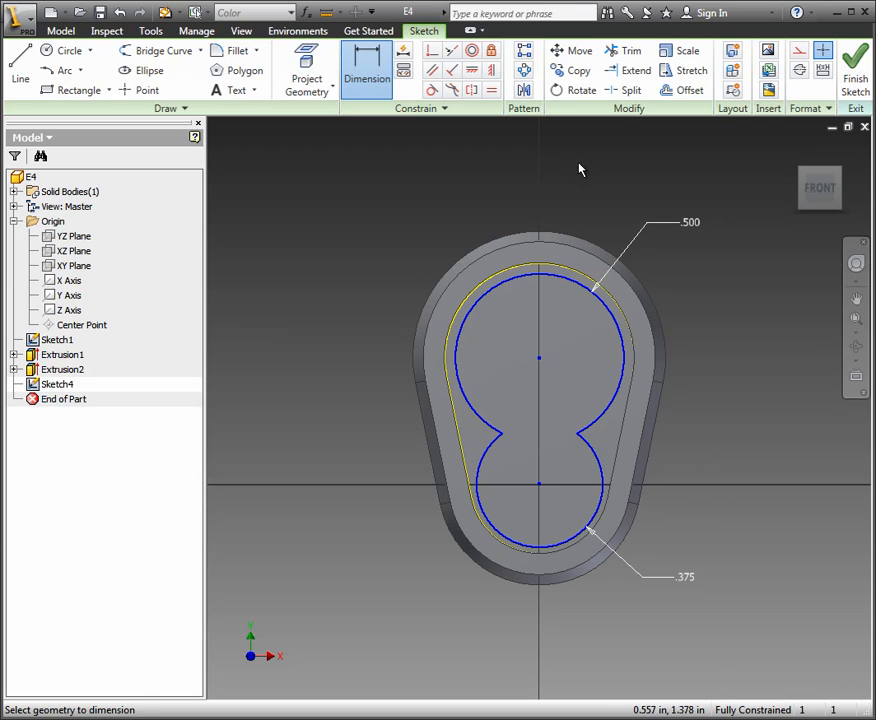
click(855, 72)
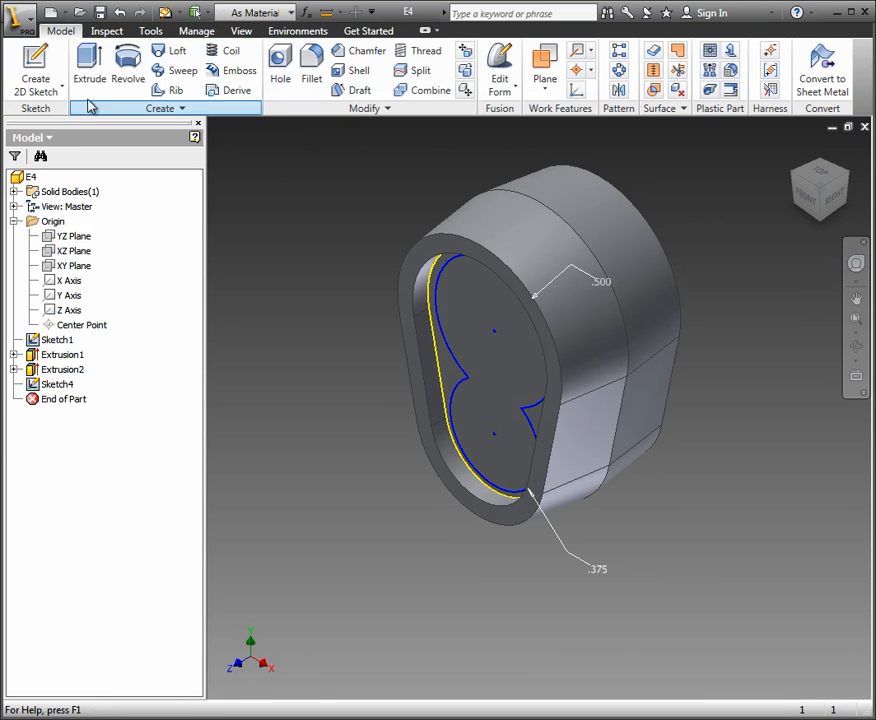
Step: Check the cut depth in step 9 of the PDF manual and cut-extrude the trimmed two-circle profile .75 in into the body
click(91, 63)
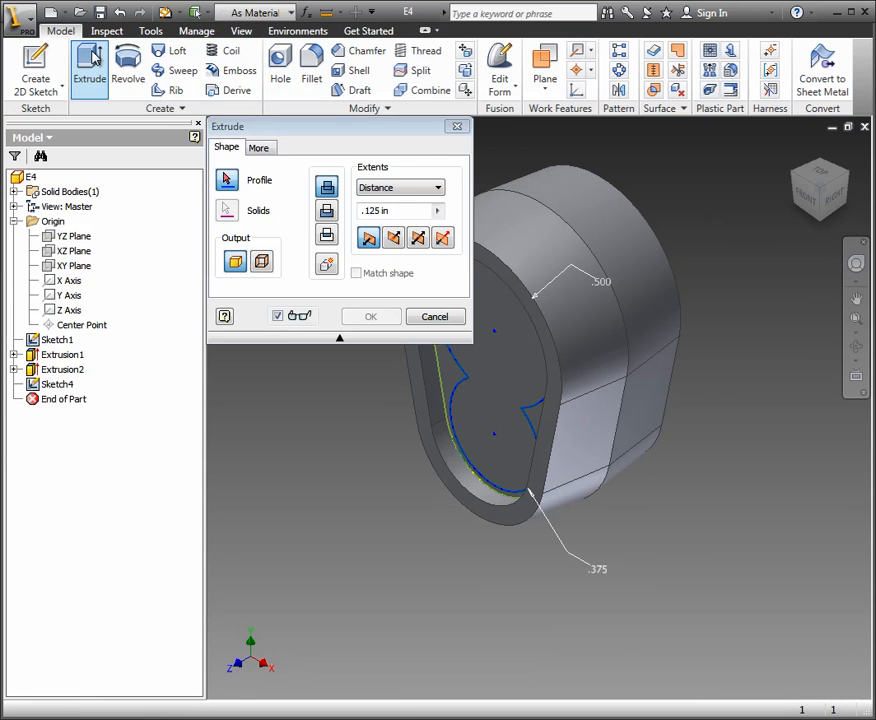
click(332, 214)
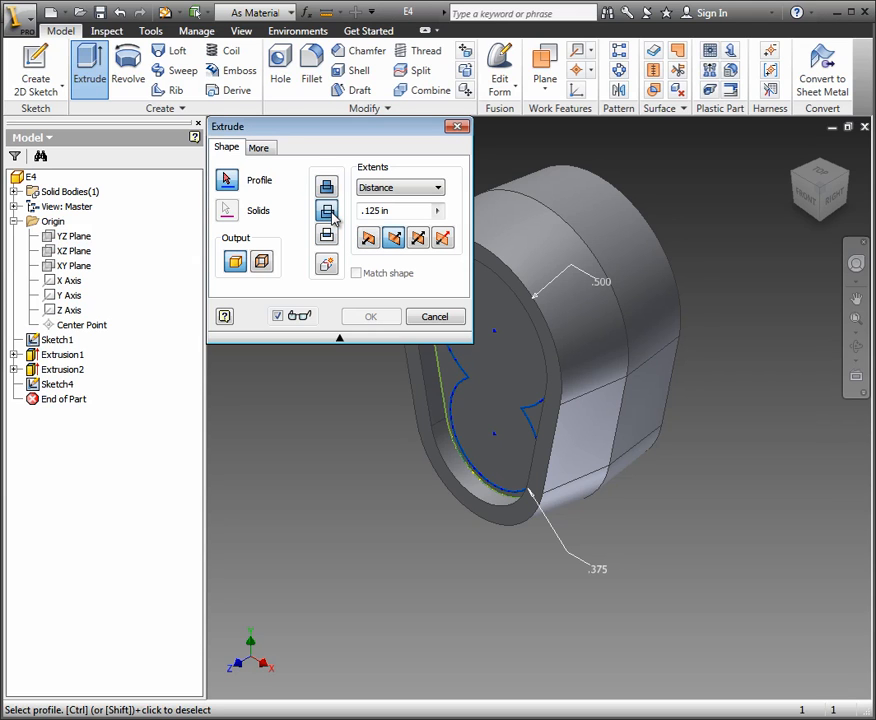
key(alt+Tab)
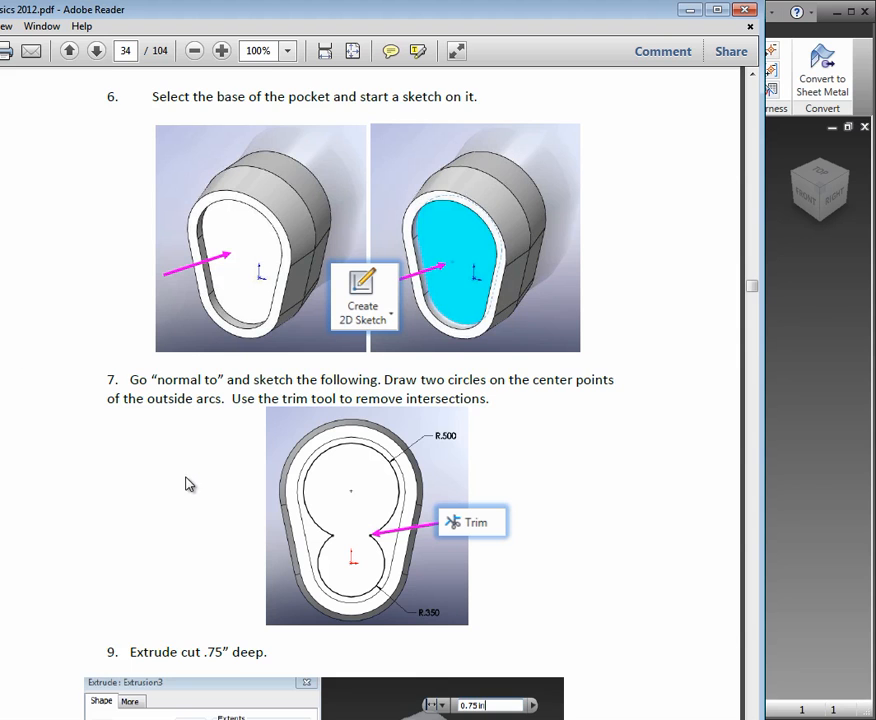
scroll(188, 483, down, 4)
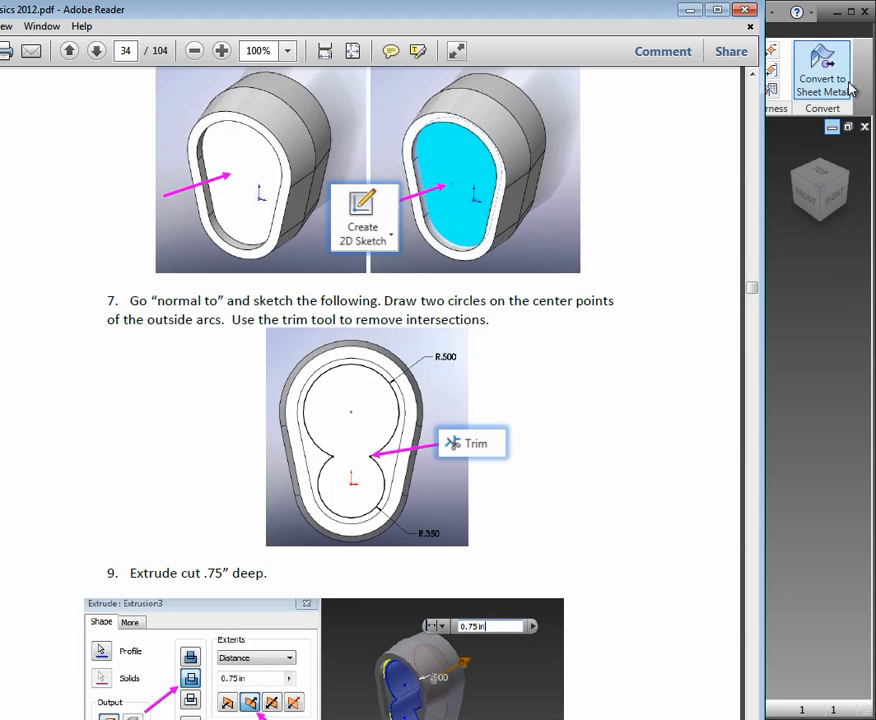
click(866, 94)
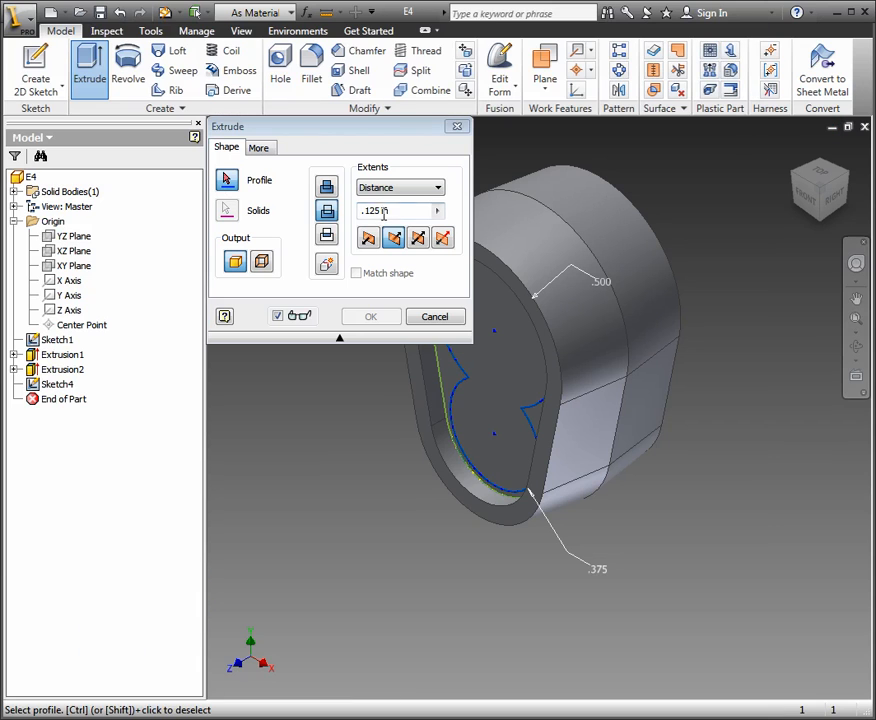
drag(360, 210, 421, 204)
text(.75)
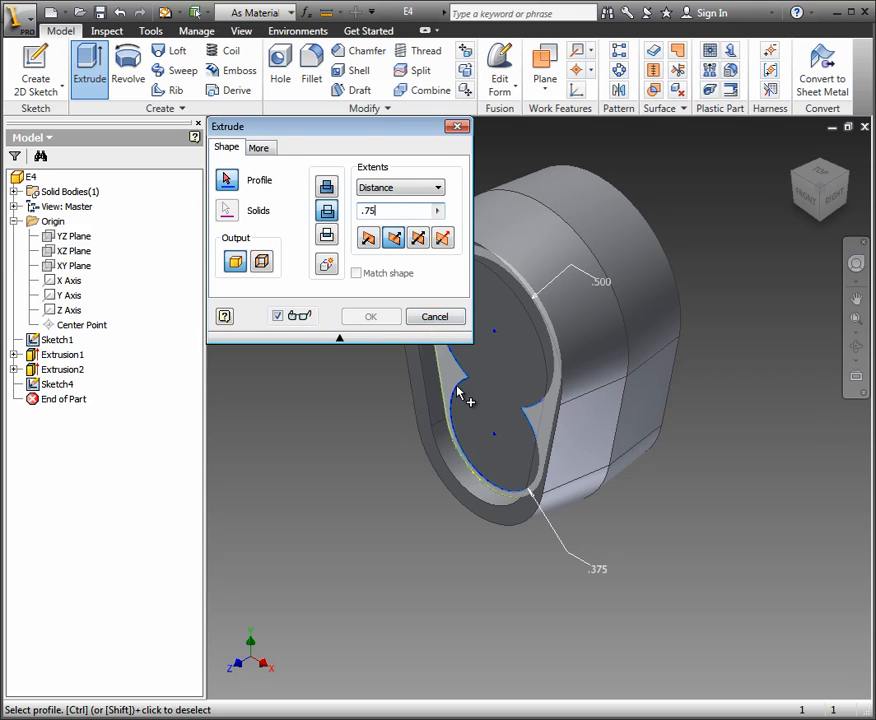
click(505, 372)
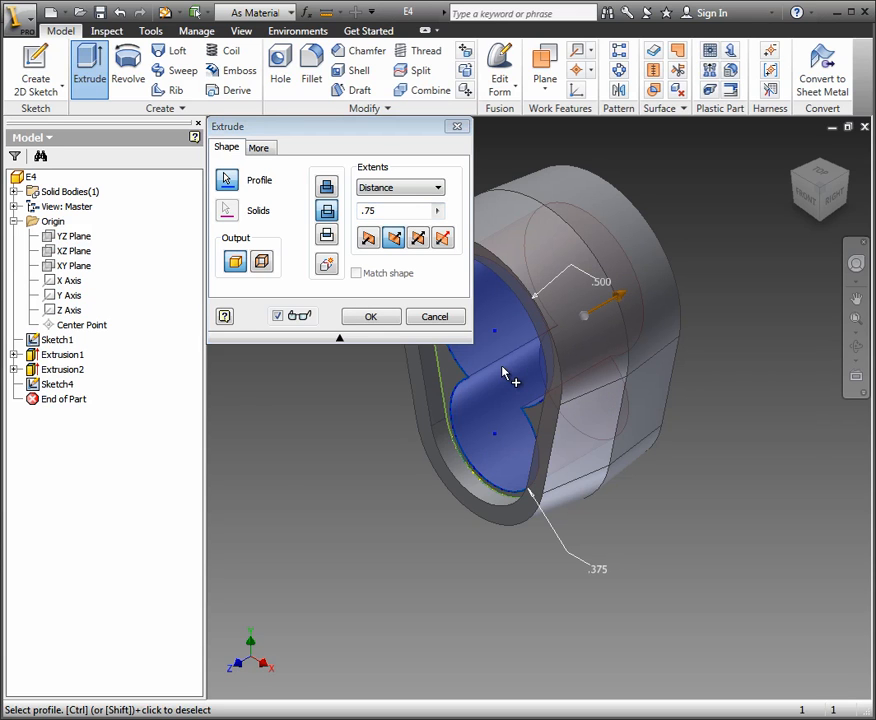
click(368, 316)
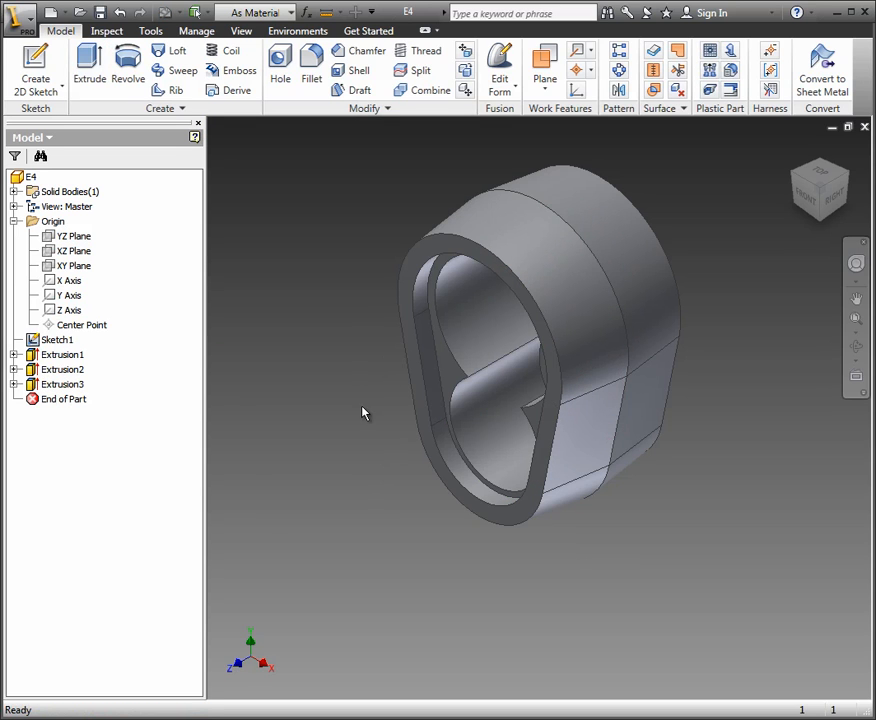
Step: Start a sketch on the floor of the two-circle cut
key(F4)
drag(397, 367, 393, 402)
shift+middle_drag(393, 402, 413, 395)
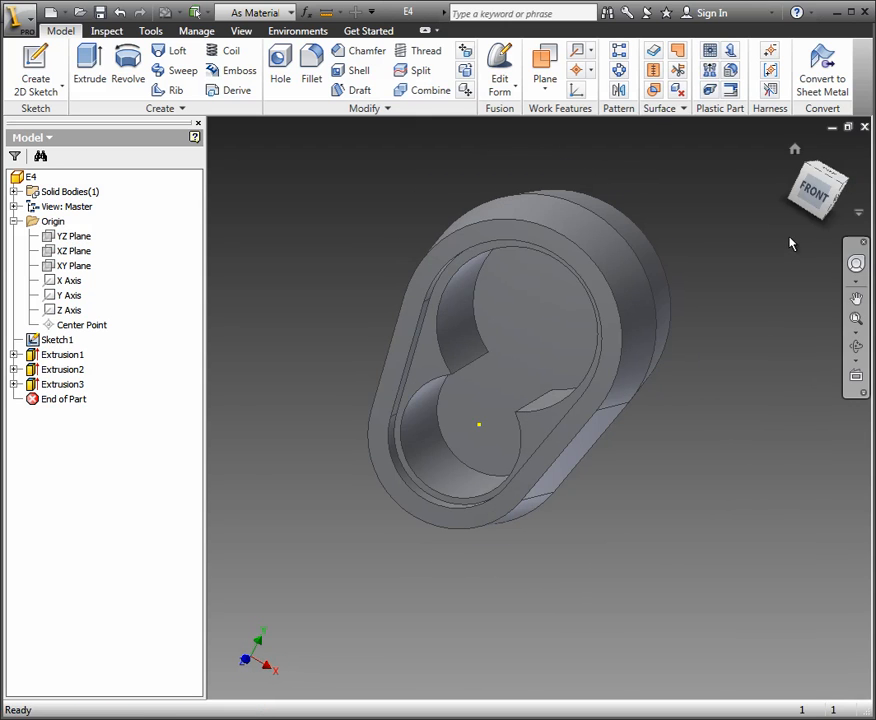
mouse_move(817, 198)
mouse_down()
mouse_move(802, 204)
mouse_move(771, 194)
mouse_move(846, 186)
mouse_up()
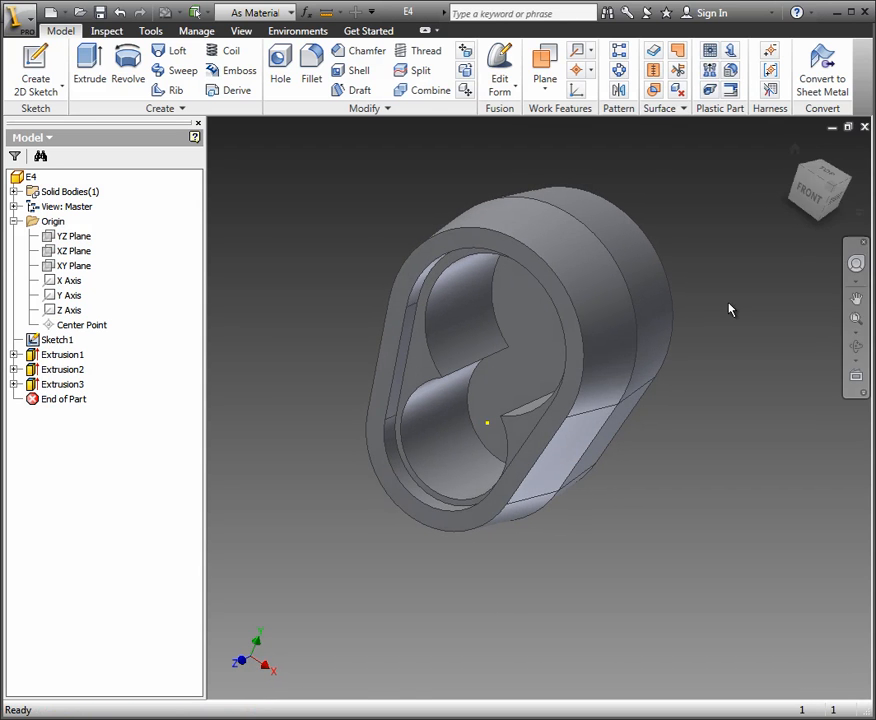
click(532, 335)
click(611, 308)
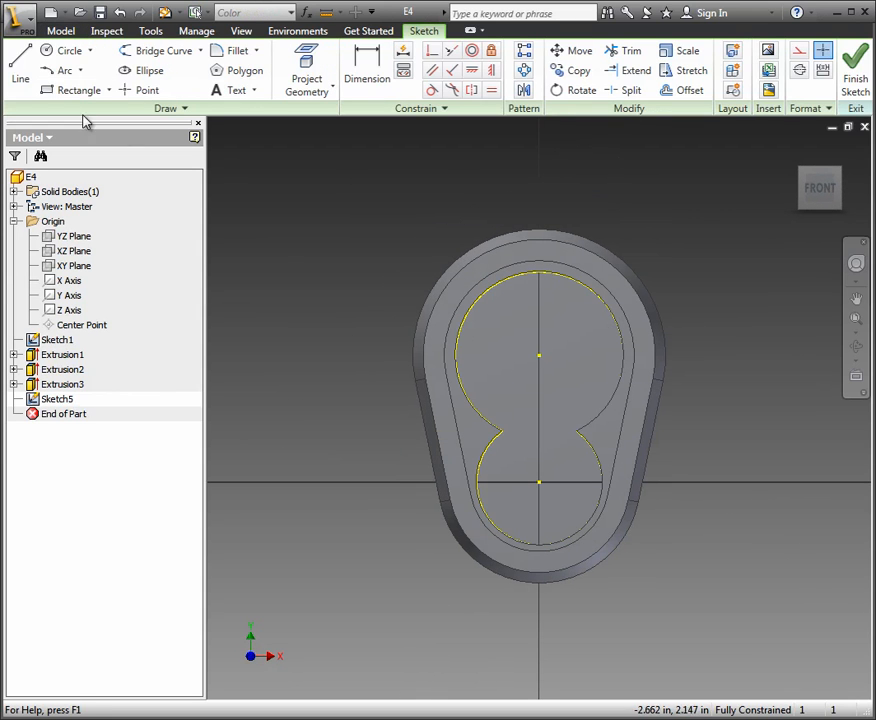
Step: Draw two circles about 0.39 in in diameter, one centered on each arc center of the cut floor
click(62, 50)
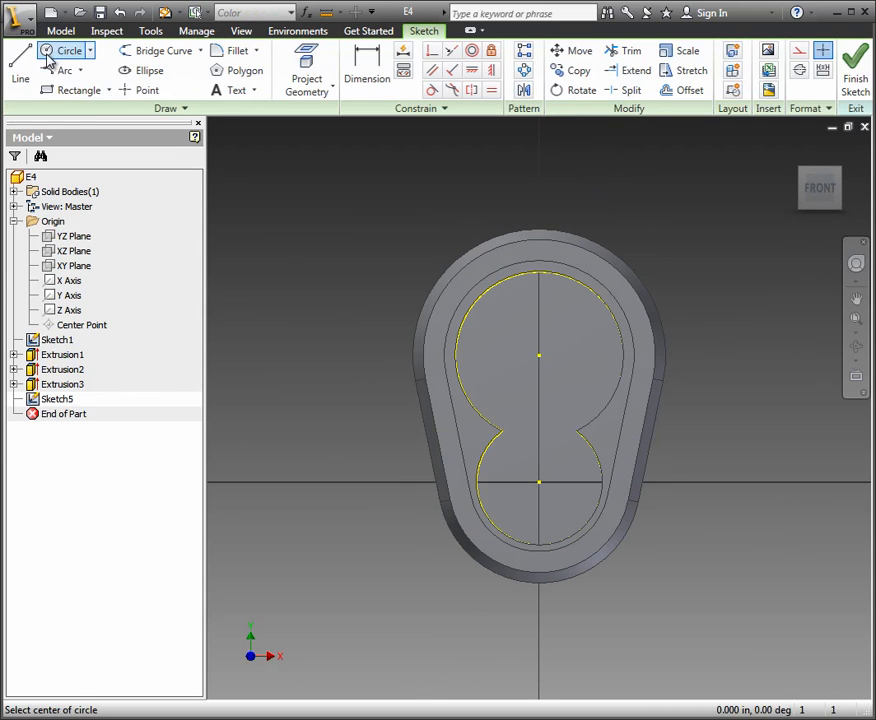
click(539, 355)
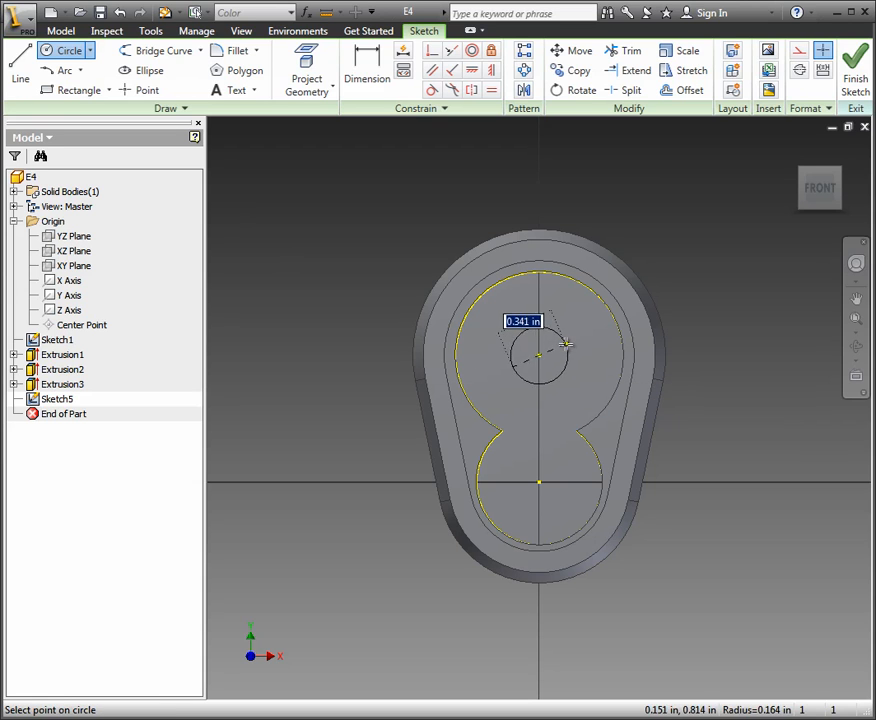
click(566, 344)
click(539, 483)
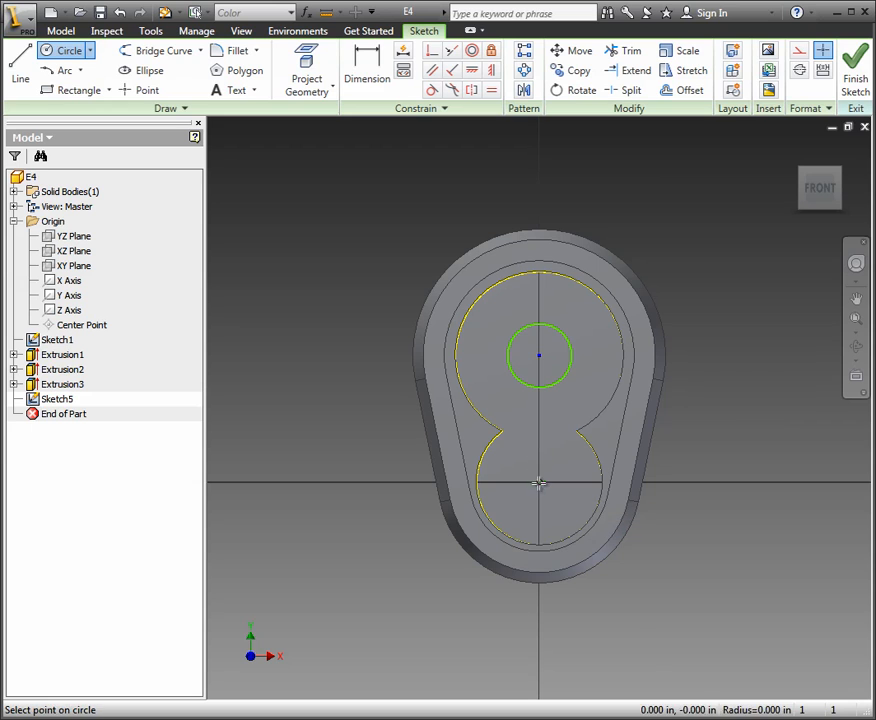
click(567, 470)
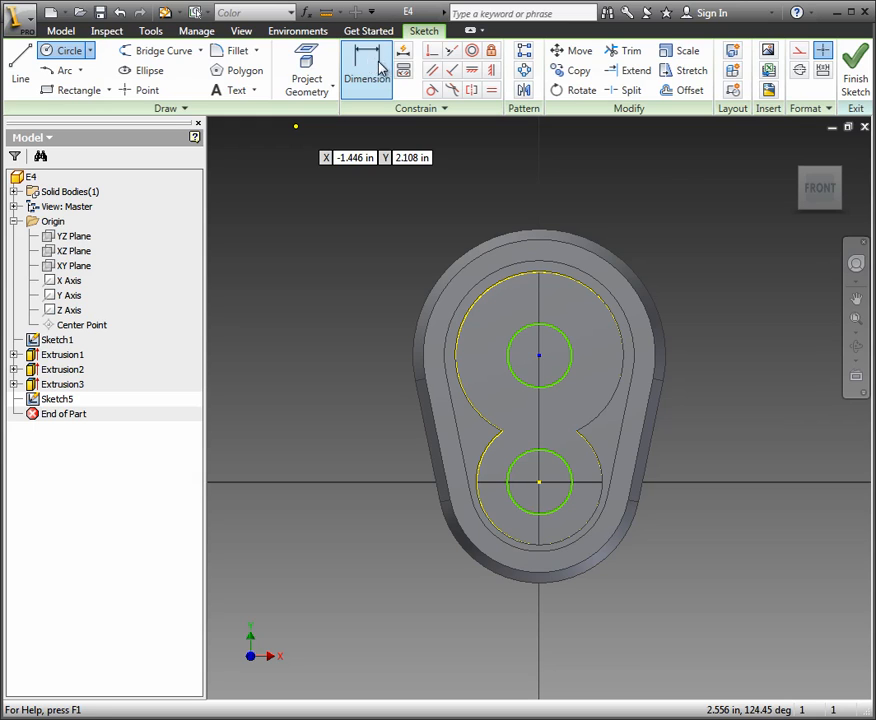
Step: Apply an Equal constraint between the upper and lower circles
click(492, 91)
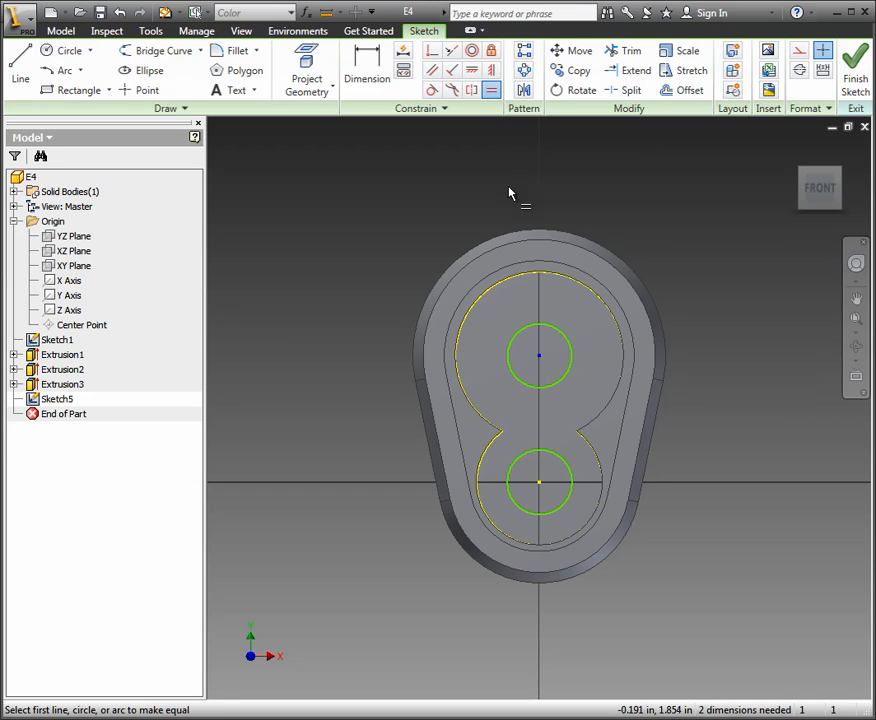
click(558, 392)
click(567, 463)
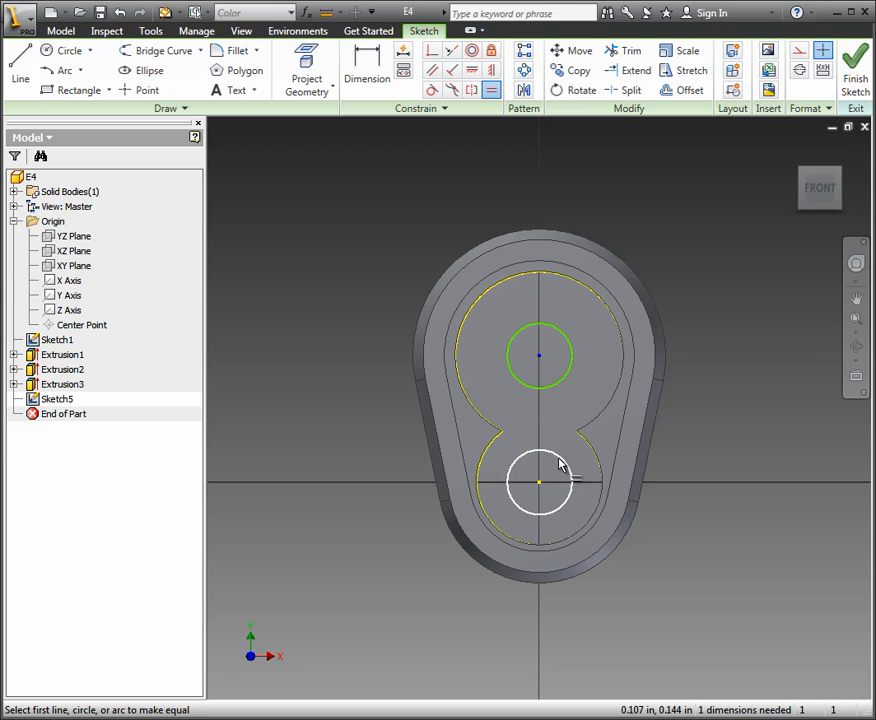
click(560, 465)
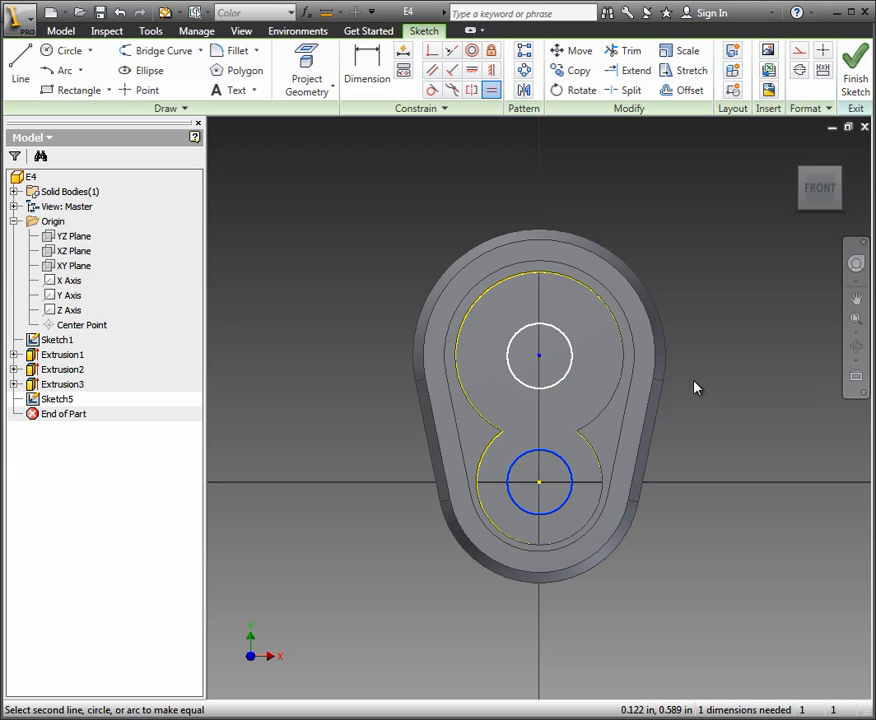
click(558, 365)
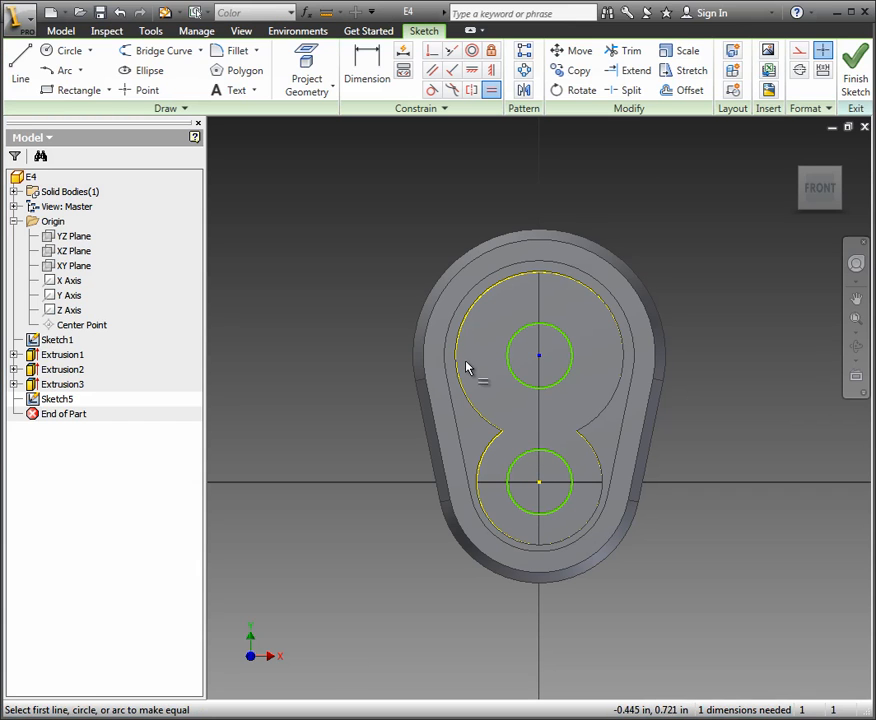
Step: Dimension the upper circle's diameter as .375 in and finish the sketch
click(364, 70)
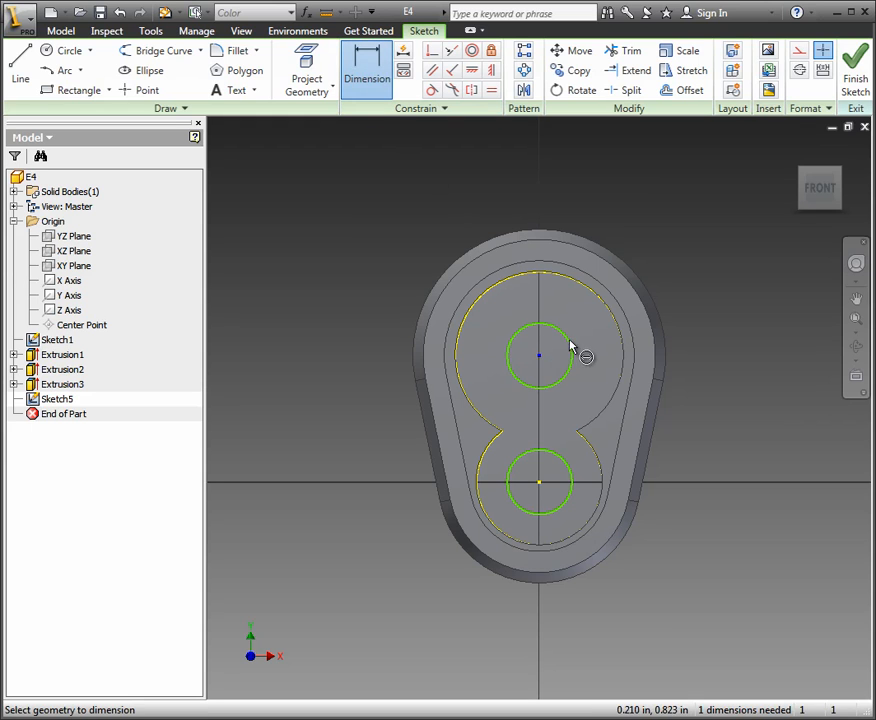
click(565, 345)
click(656, 246)
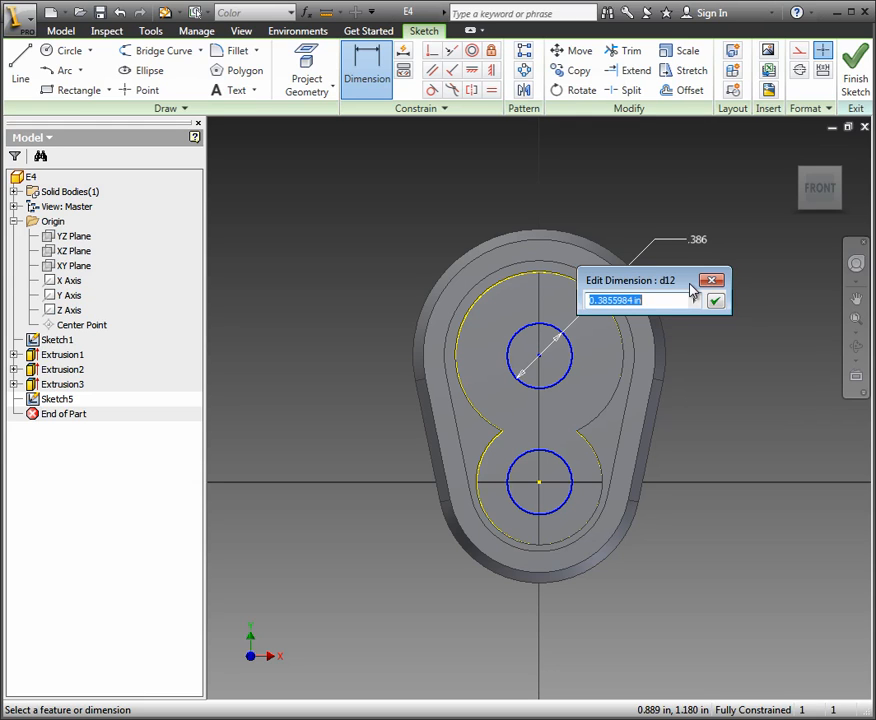
text(.375)
key(Return)
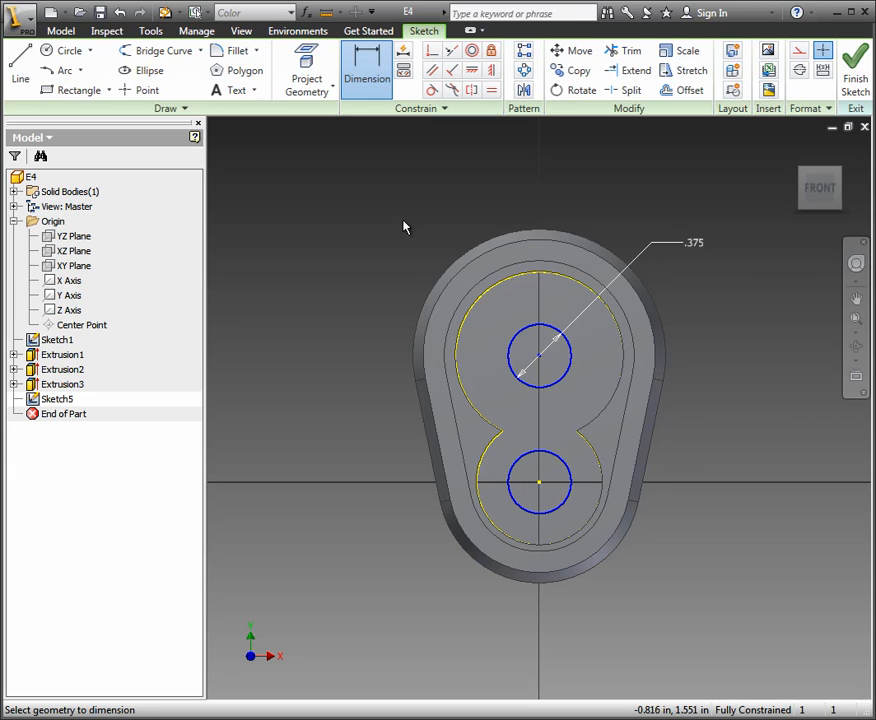
click(855, 78)
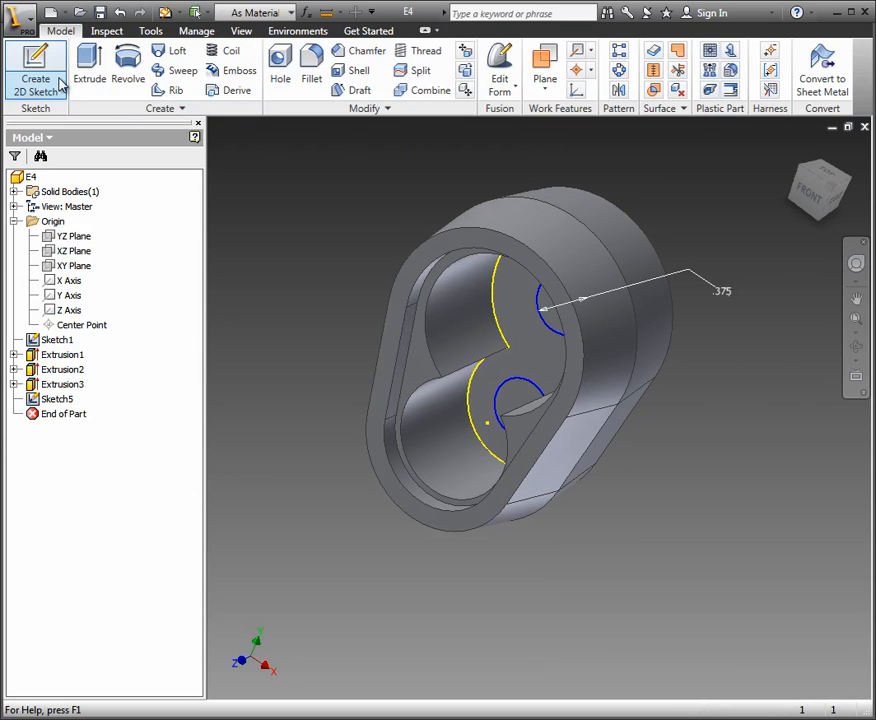
Step: Cut the two .375 in circles through the part with an Extrude set to the All extent
click(90, 64)
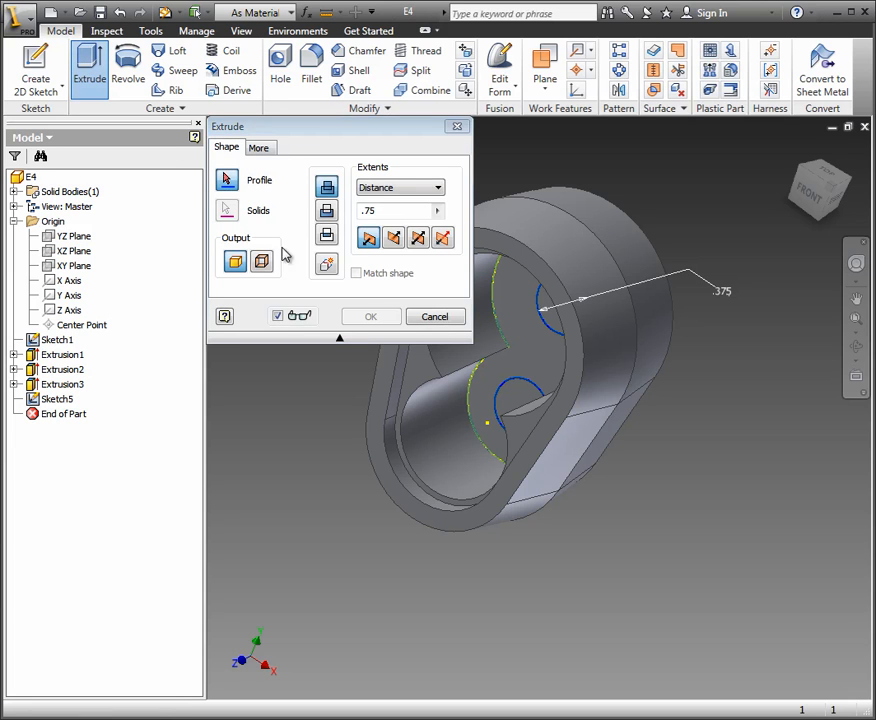
click(327, 212)
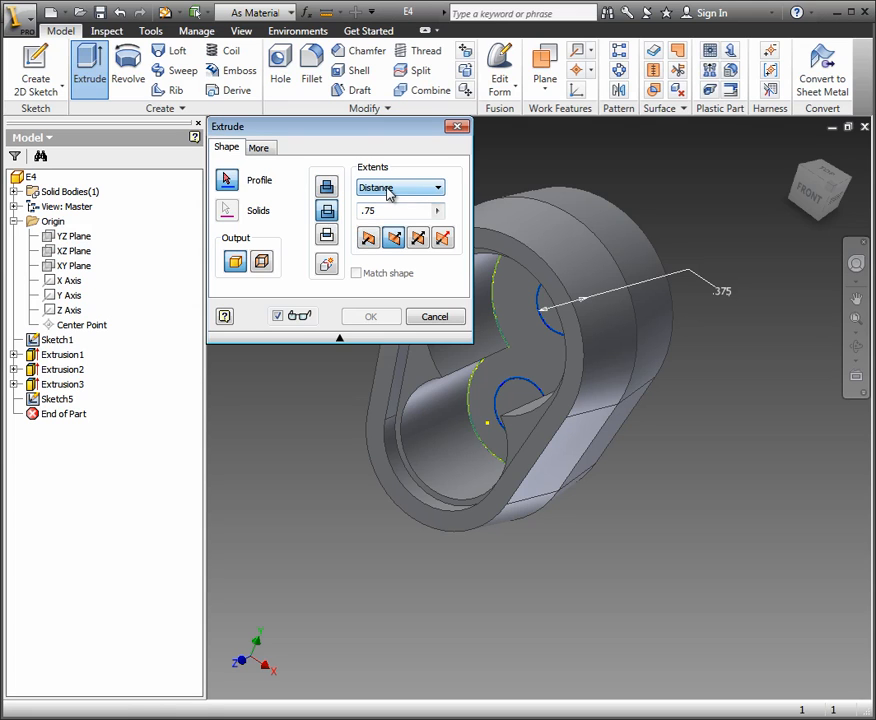
click(436, 190)
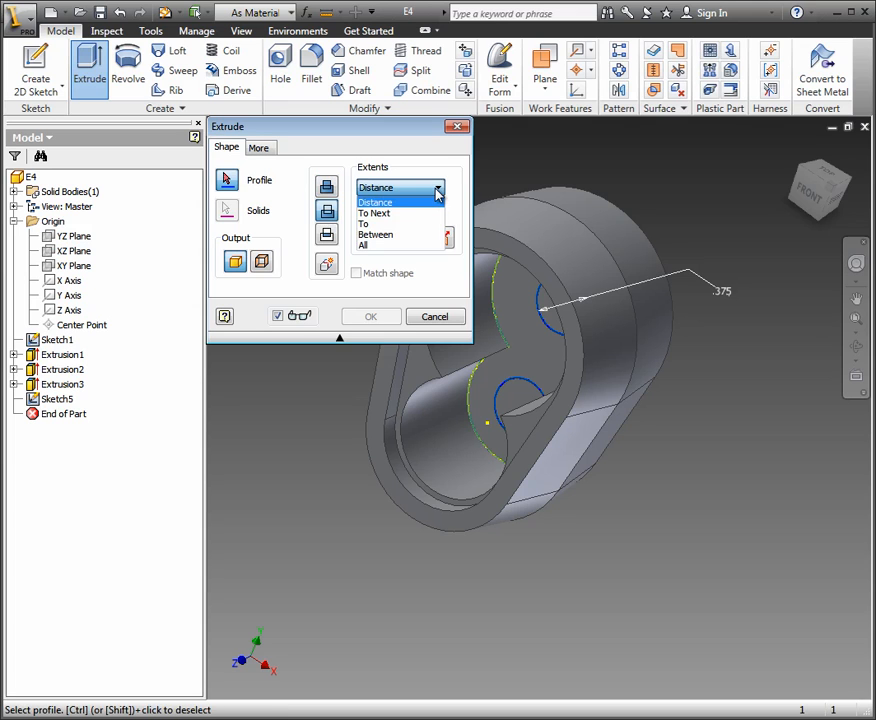
click(371, 246)
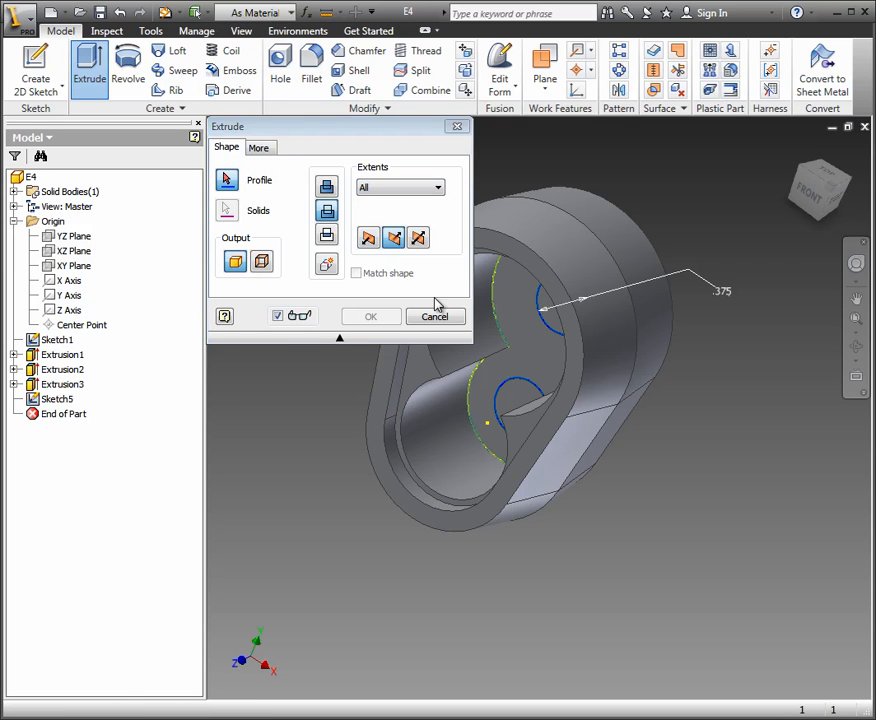
click(228, 182)
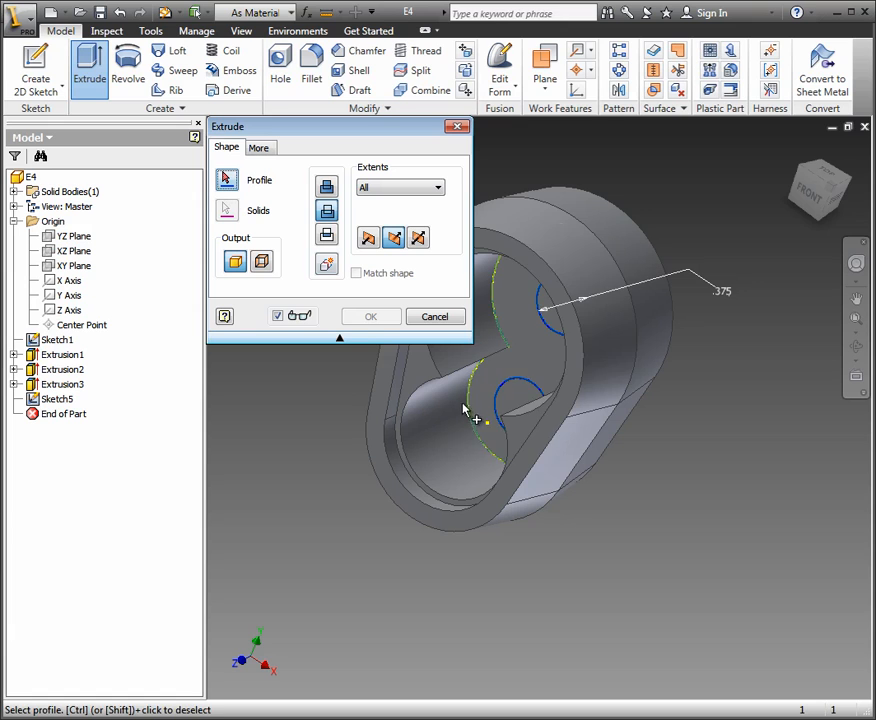
click(518, 400)
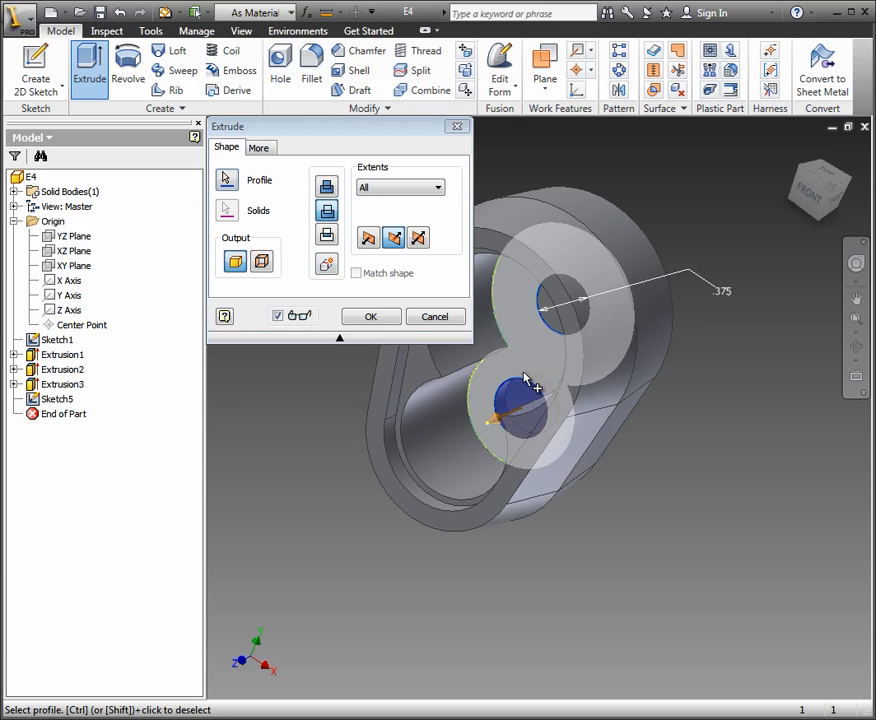
click(551, 318)
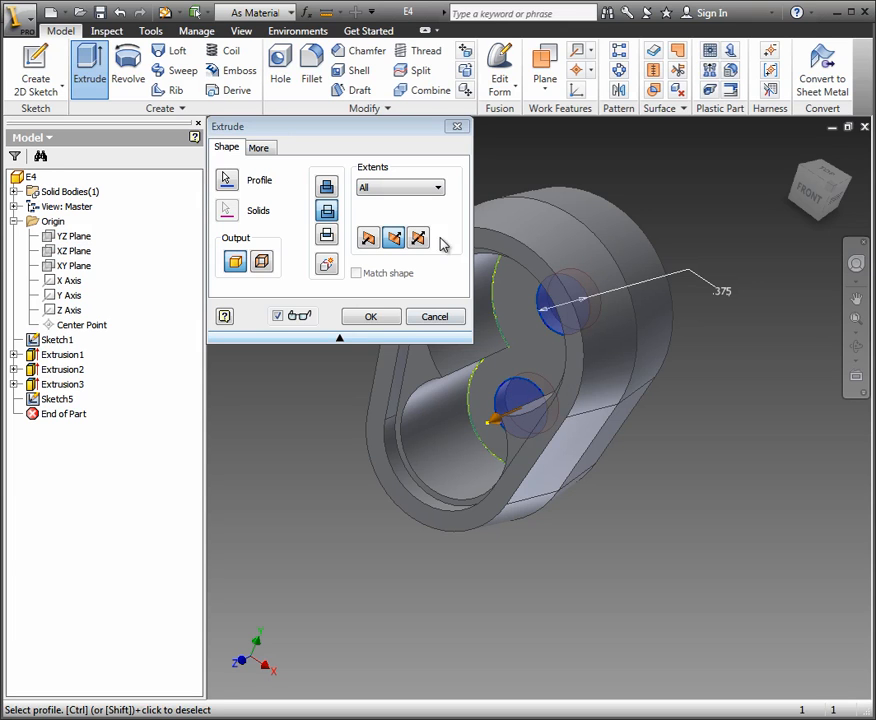
click(369, 317)
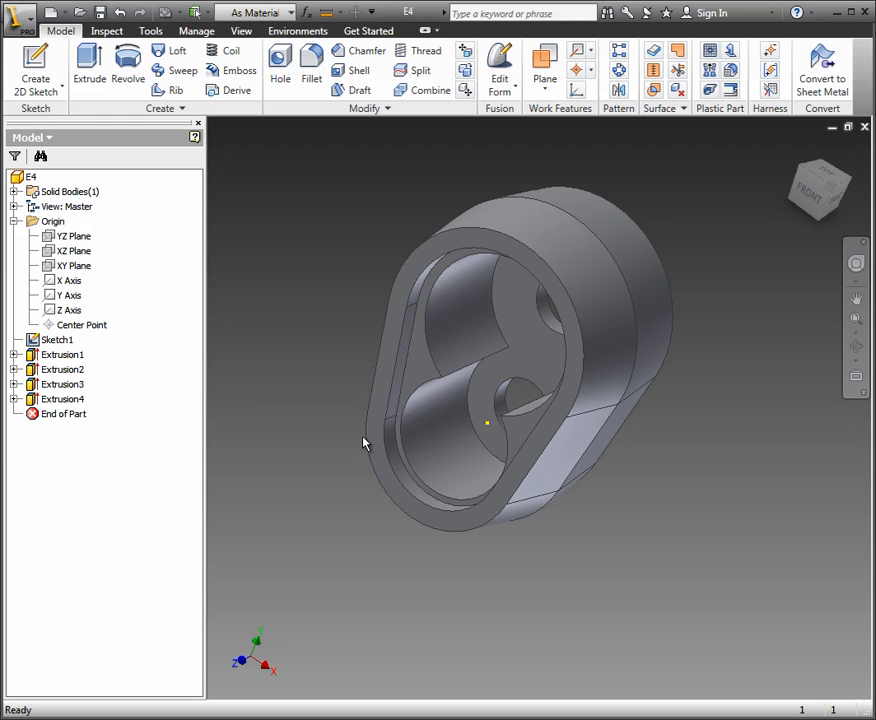
Step: Create a work plane offset 4 in from the XZ plane
shift+middle_drag(448, 450, 503, 378)
scroll(483, 397, up, 5)
scroll(503, 378, down, 5)
scroll(505, 380, up, 5)
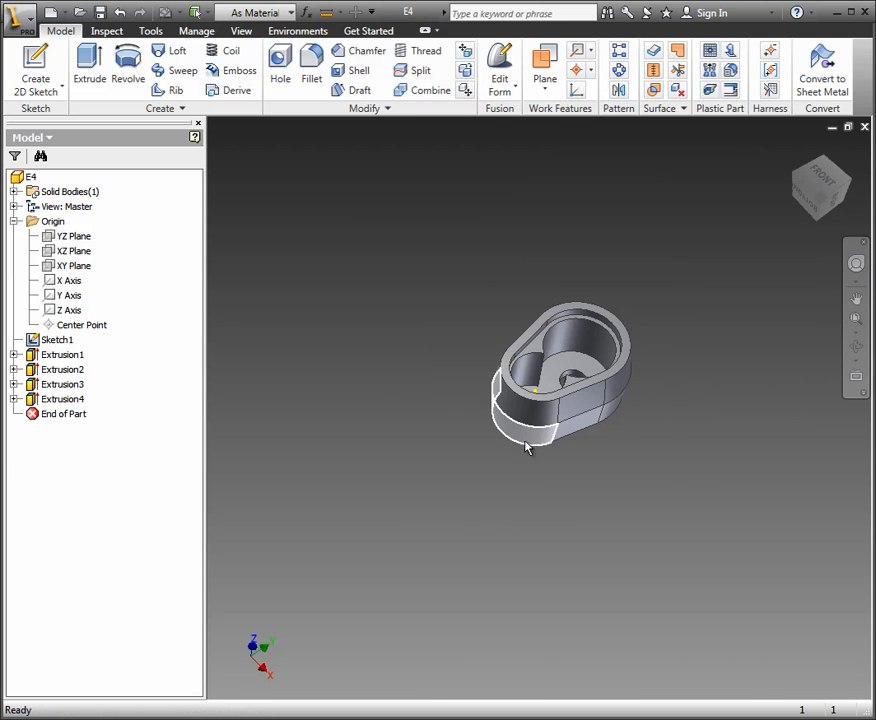
shift+middle_drag(505, 451, 584, 376)
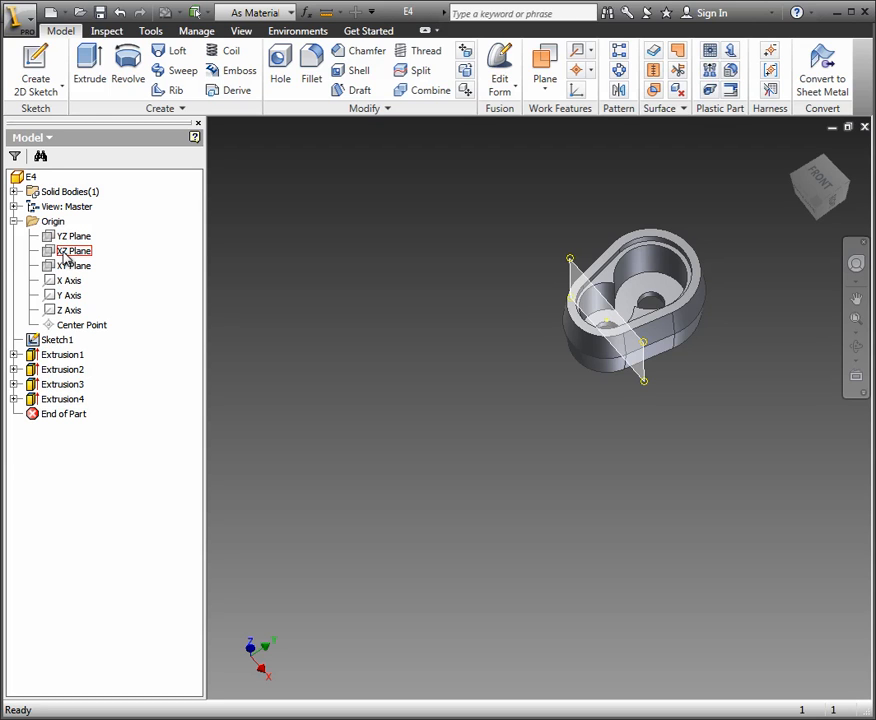
click(70, 251)
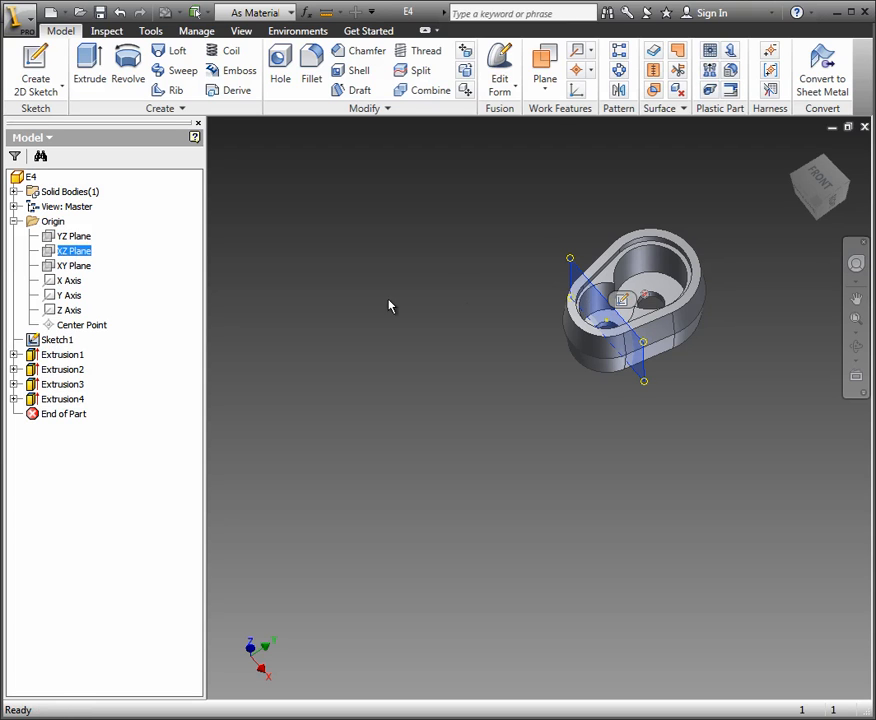
click(545, 95)
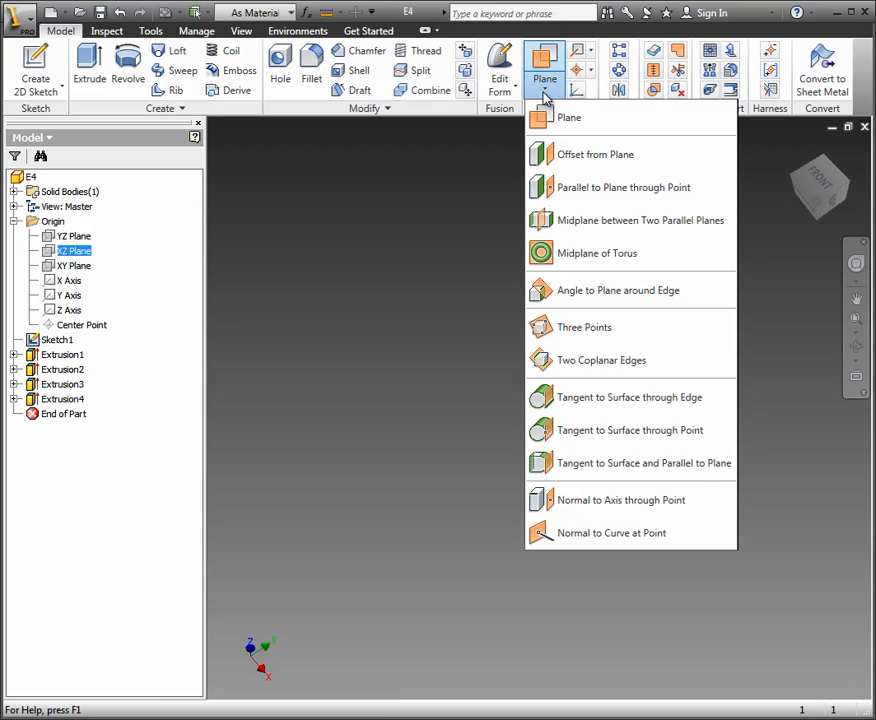
click(558, 157)
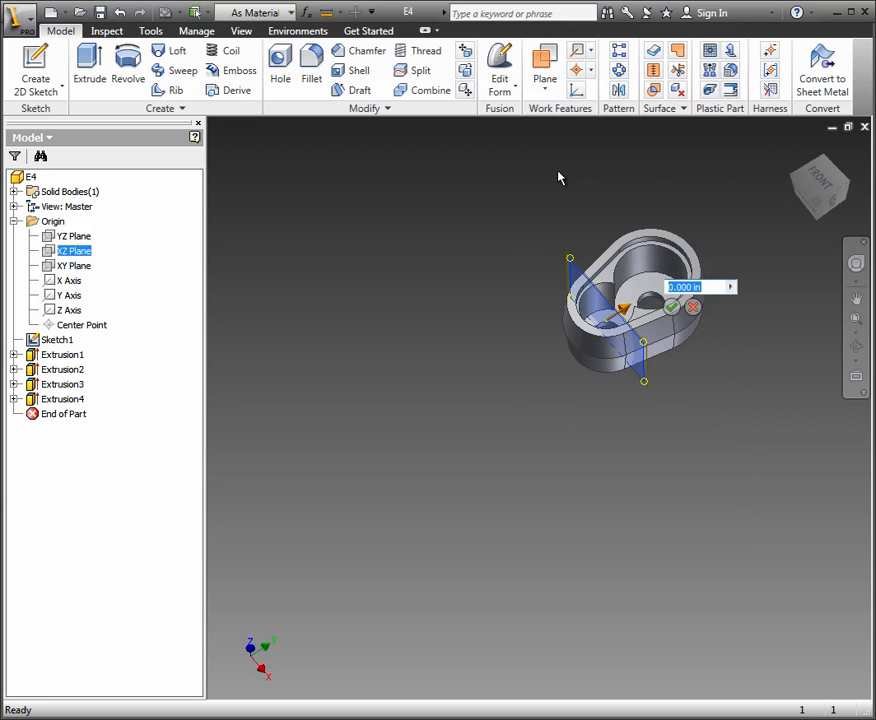
drag(622, 309, 422, 442)
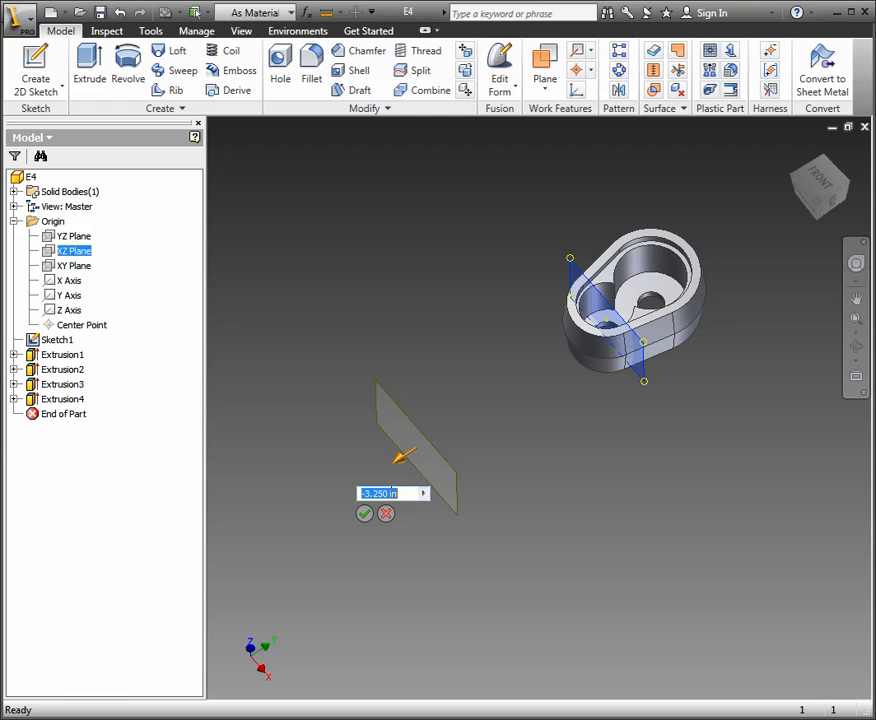
text(4)
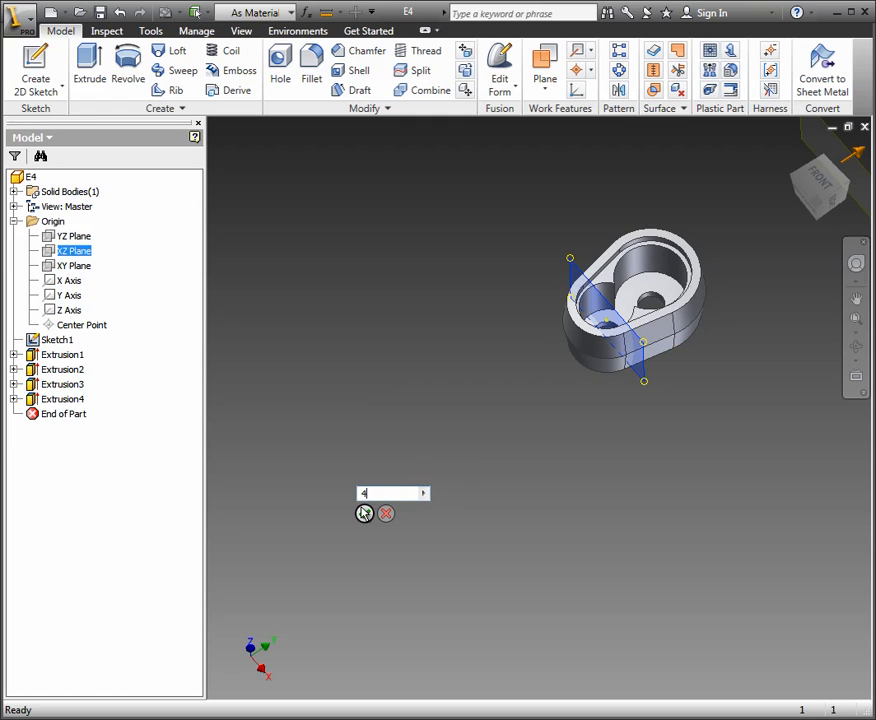
click(363, 512)
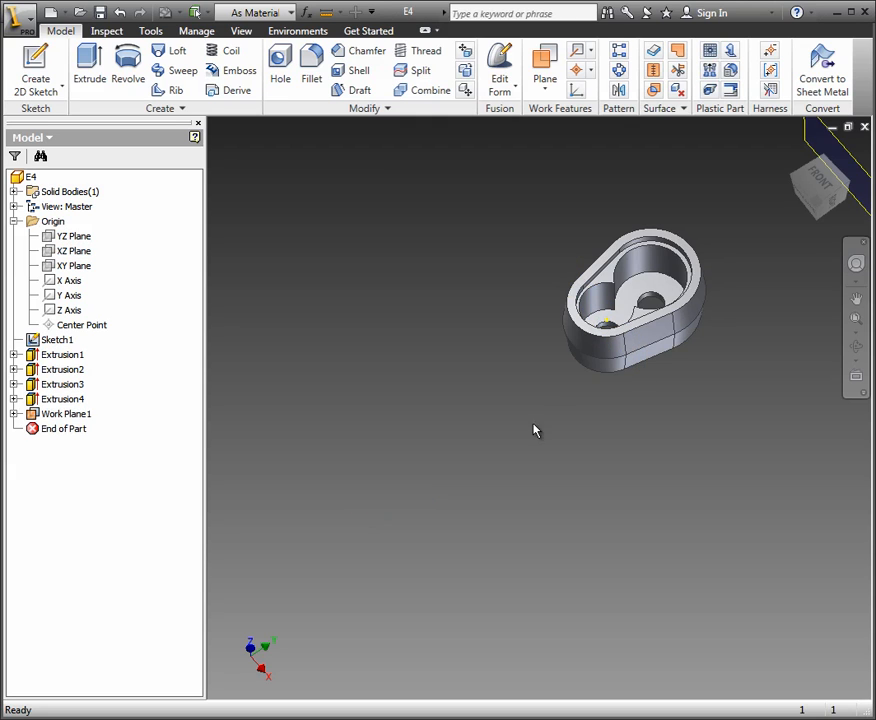
Step: Try to change the work plane's offset dimension to -4 in
scroll(637, 400, down, 3)
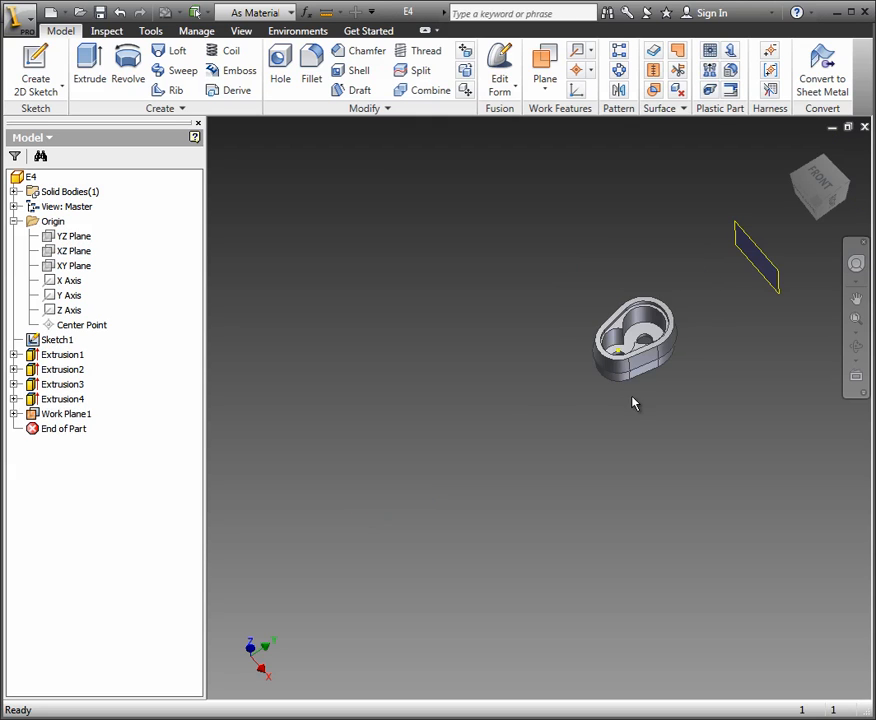
click(758, 266)
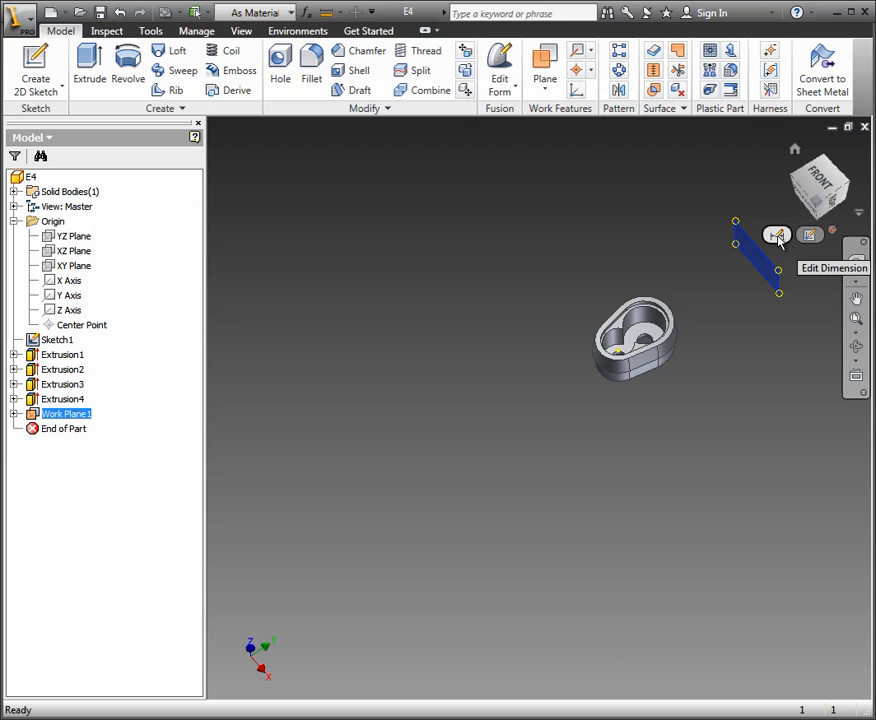
click(779, 238)
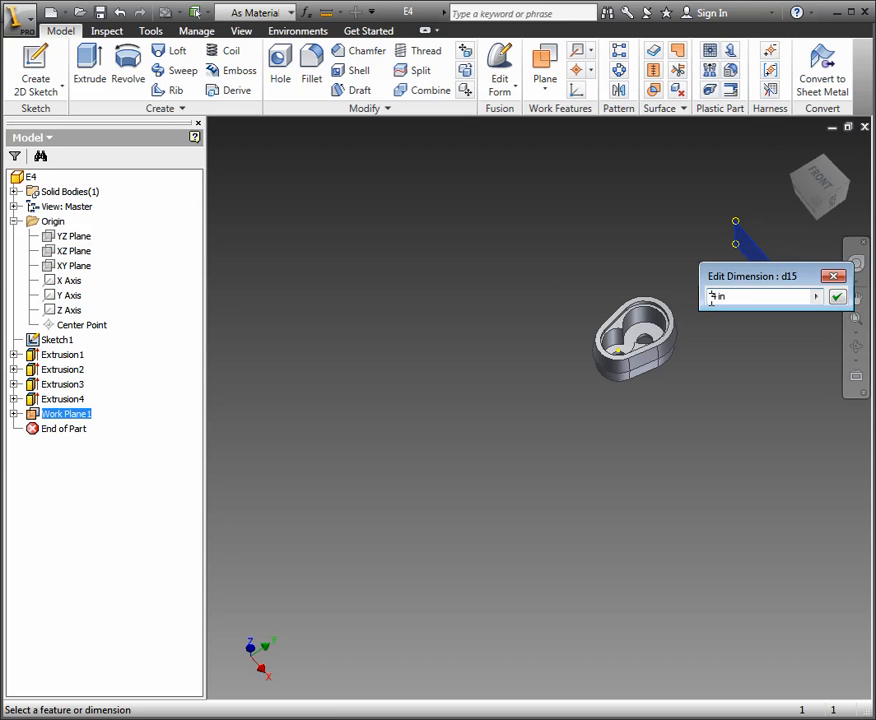
key(Return)
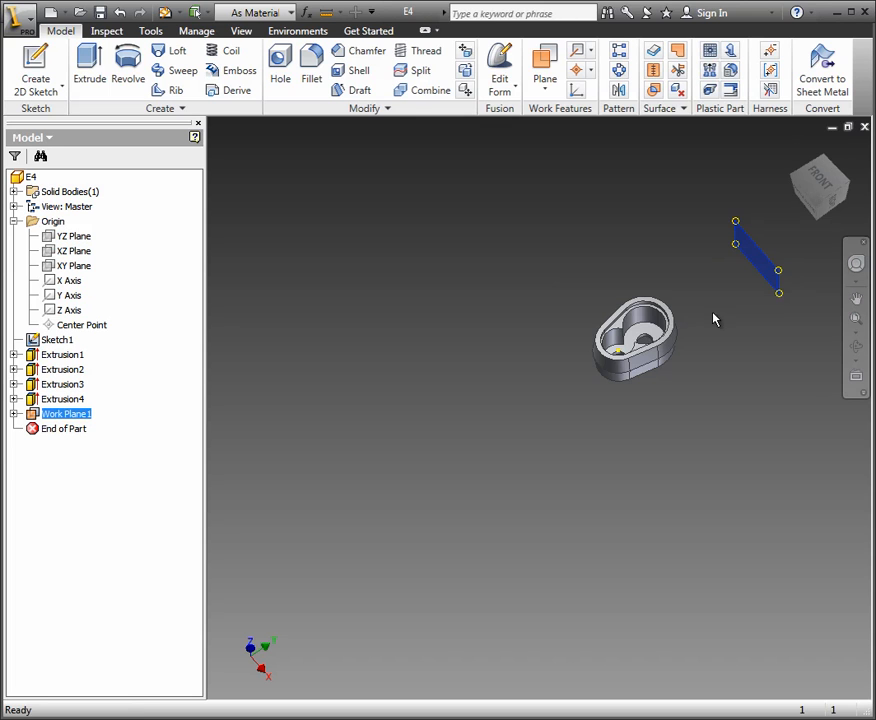
click(763, 280)
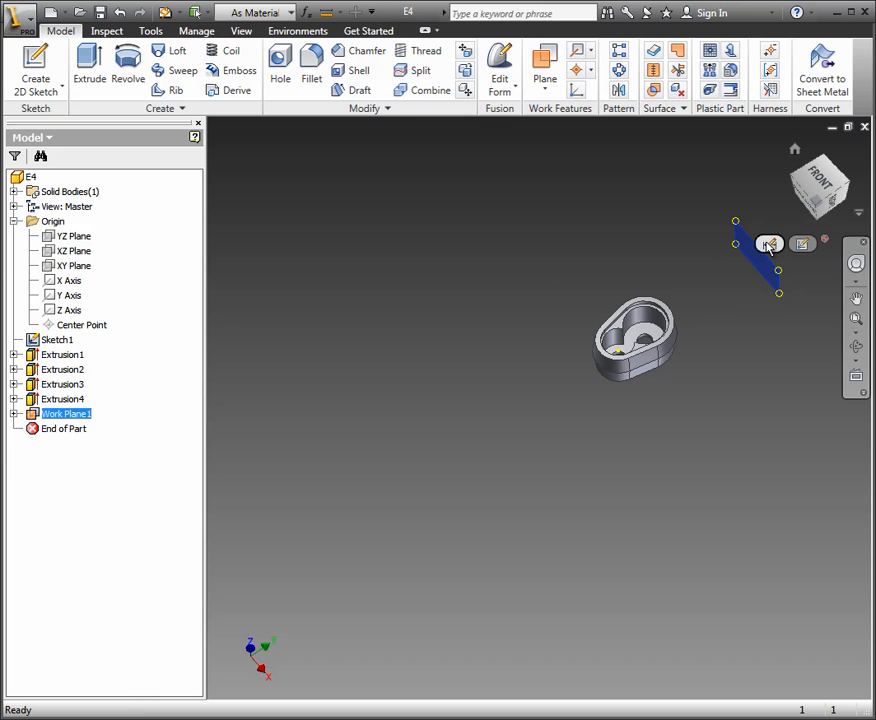
click(769, 244)
click(727, 300)
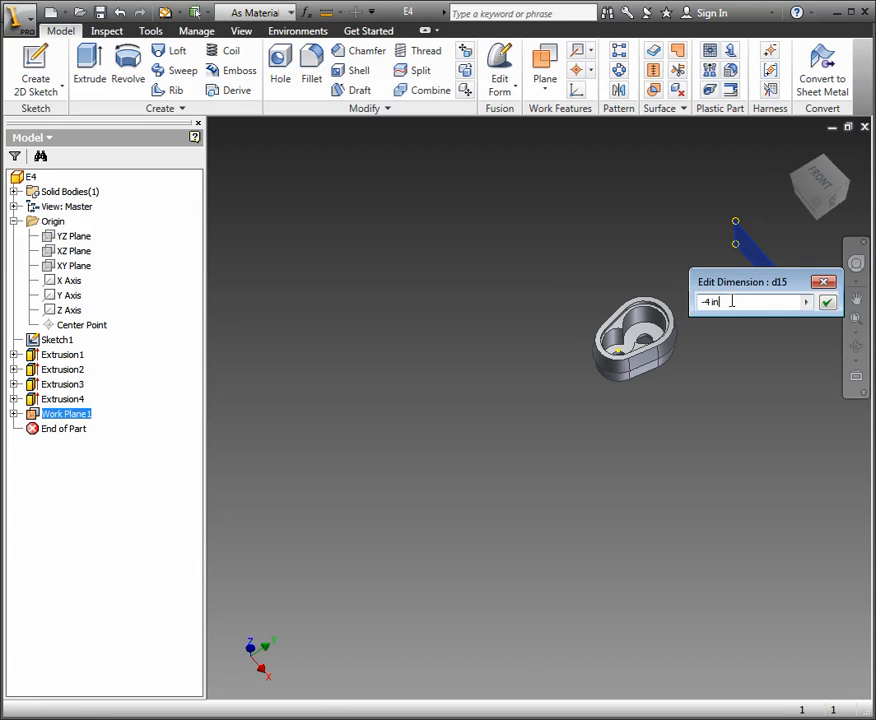
click(827, 302)
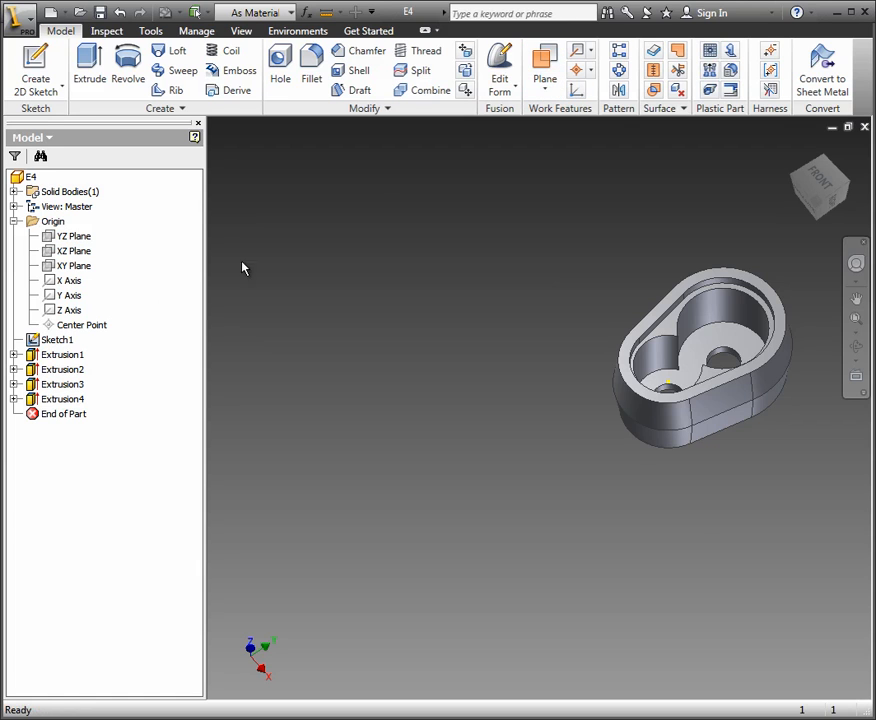
Step: Create a new work plane offset -4 in from the XZ plane
click(63, 256)
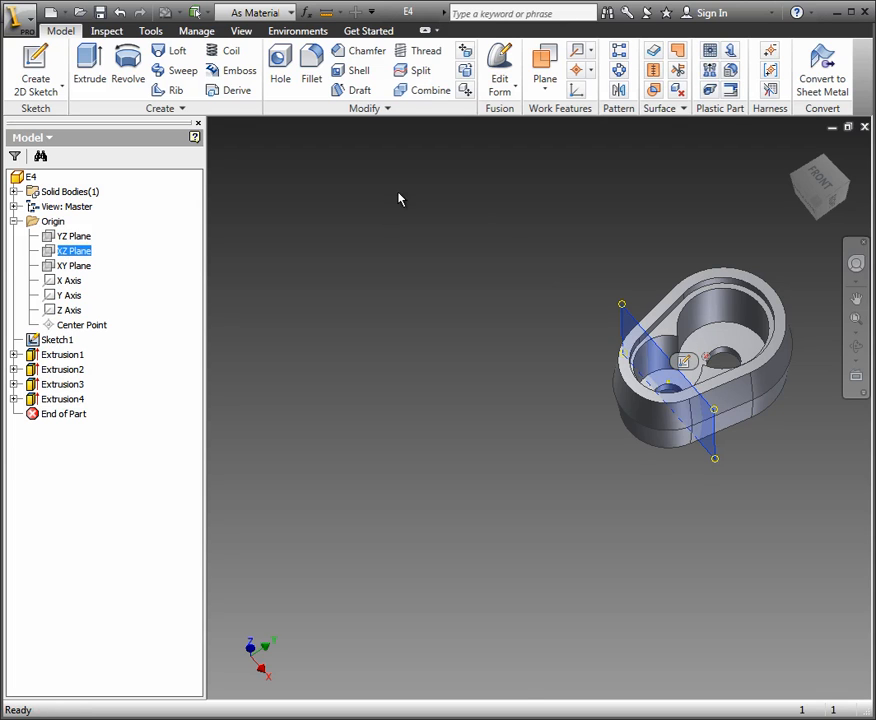
click(545, 88)
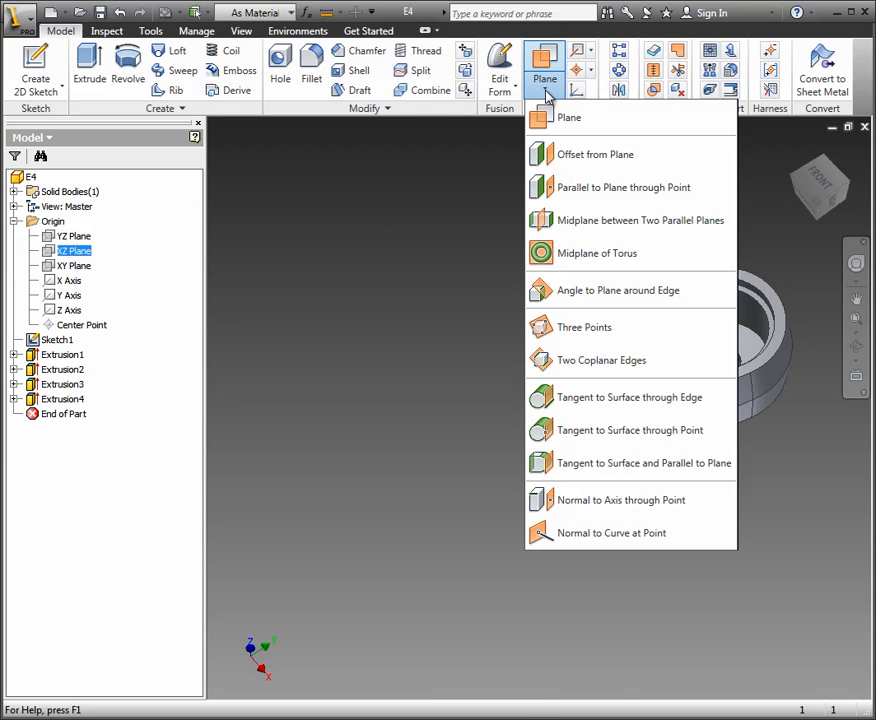
click(590, 154)
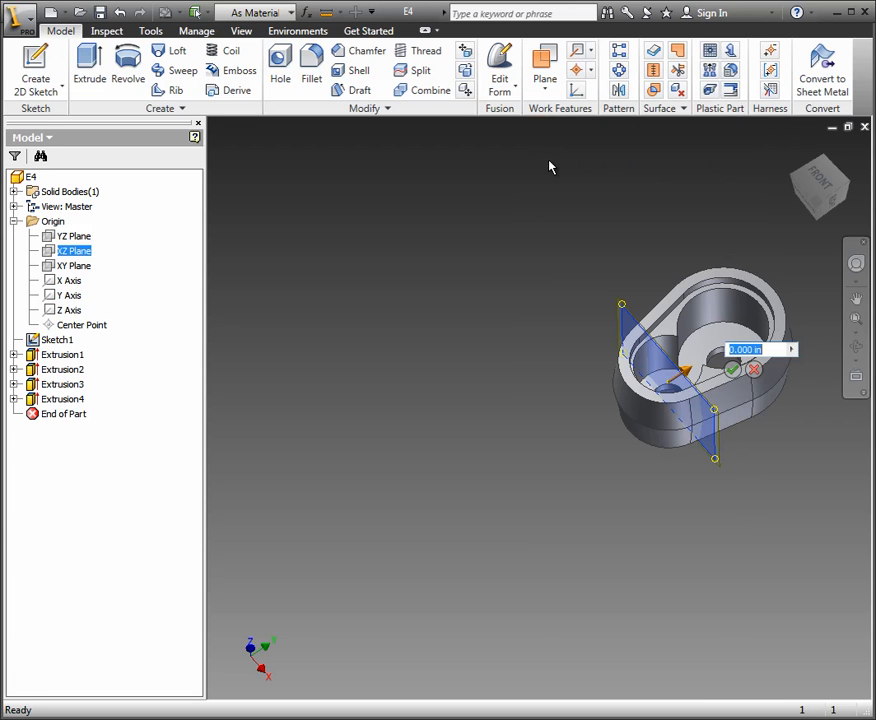
text(-4)
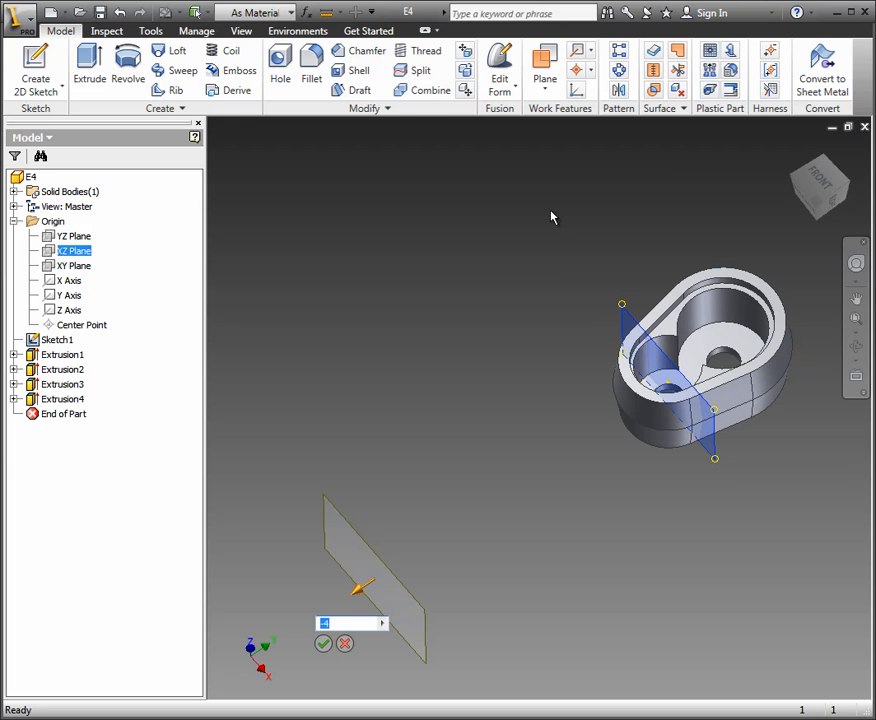
click(323, 643)
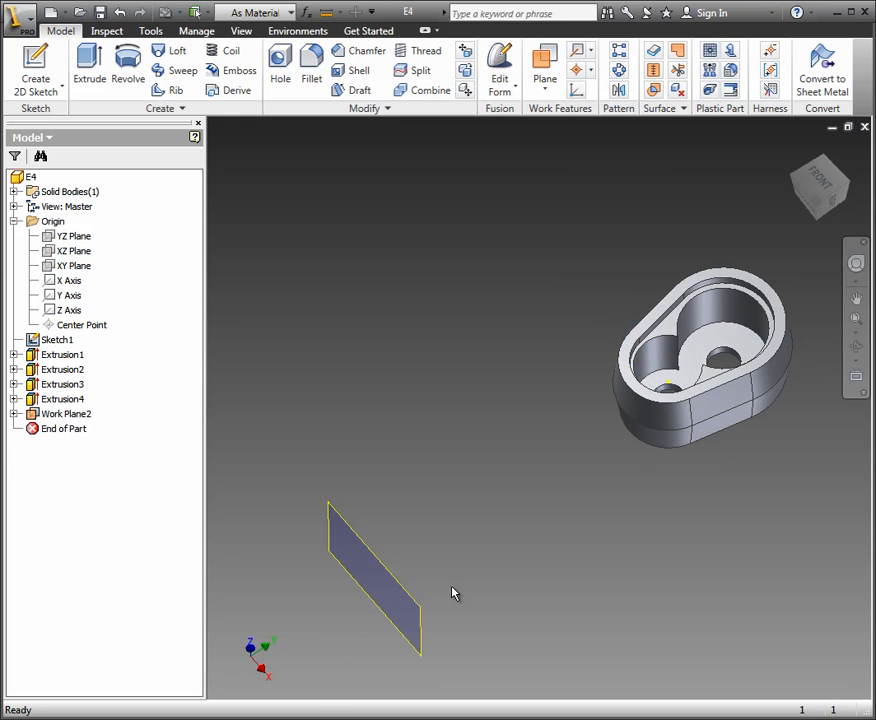
scroll(472, 540, up, 2)
middle_drag(422, 543, 437, 516)
mouse_move(505, 505)
middle_down()
mouse_move(512, 489)
mouse_move(505, 497)
middle_up()
key(s)
click(452, 540)
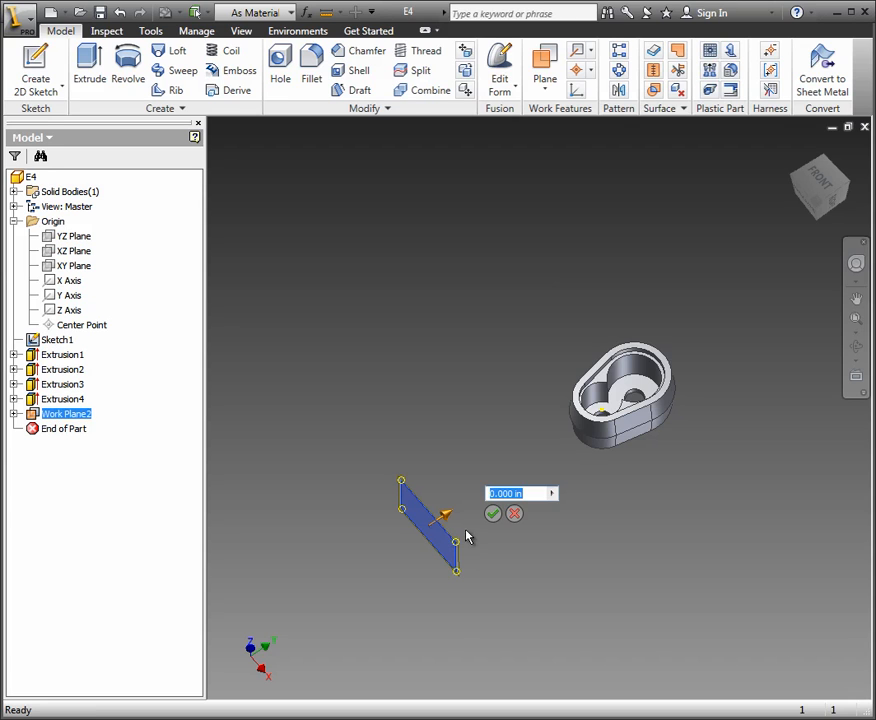
click(514, 513)
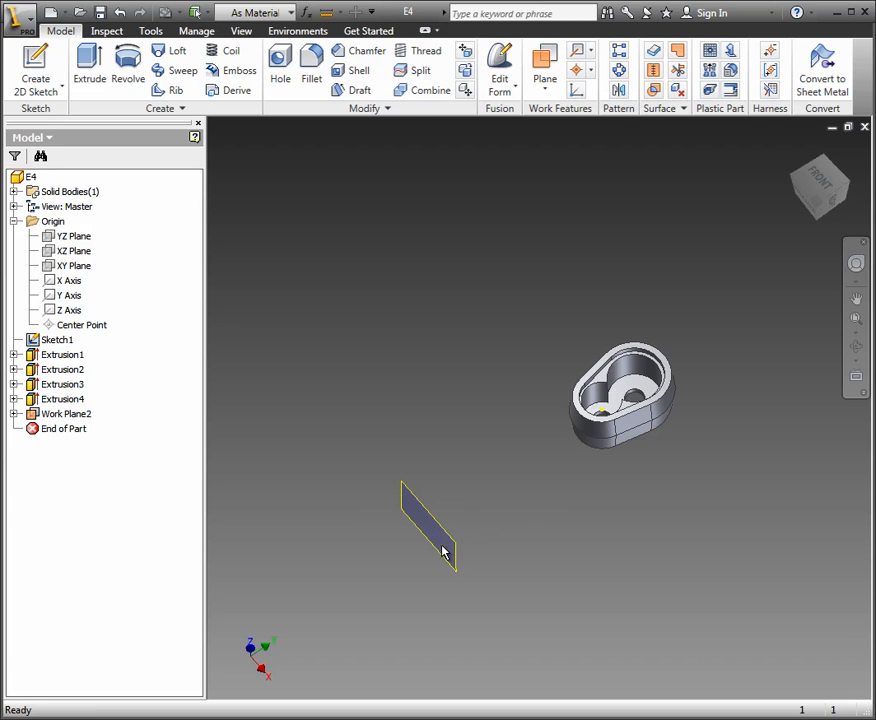
Step: Start a sketch on the work plane offset -4 in from the XZ plane
click(46, 418)
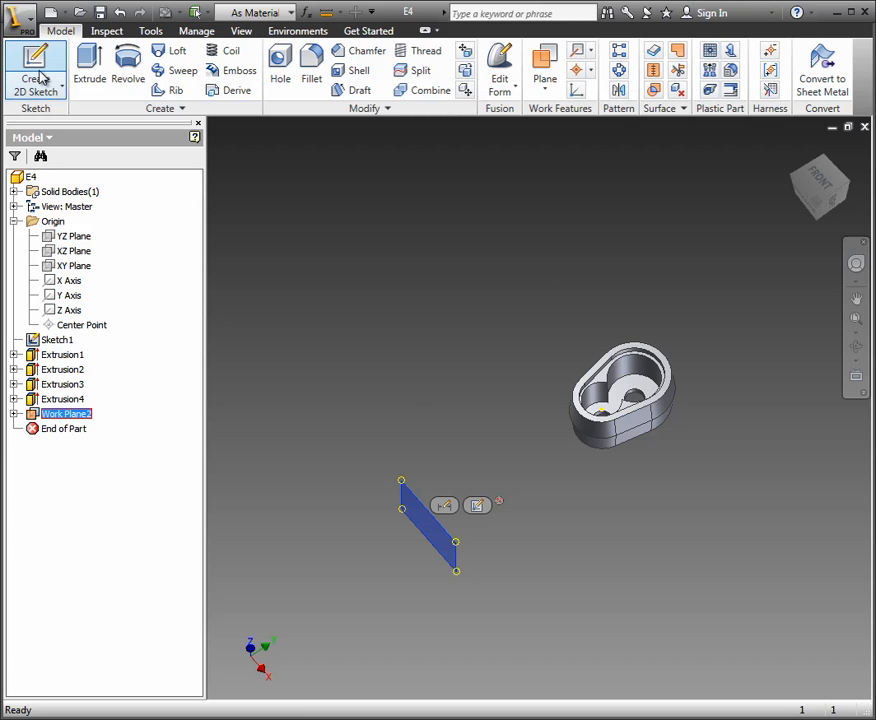
click(479, 508)
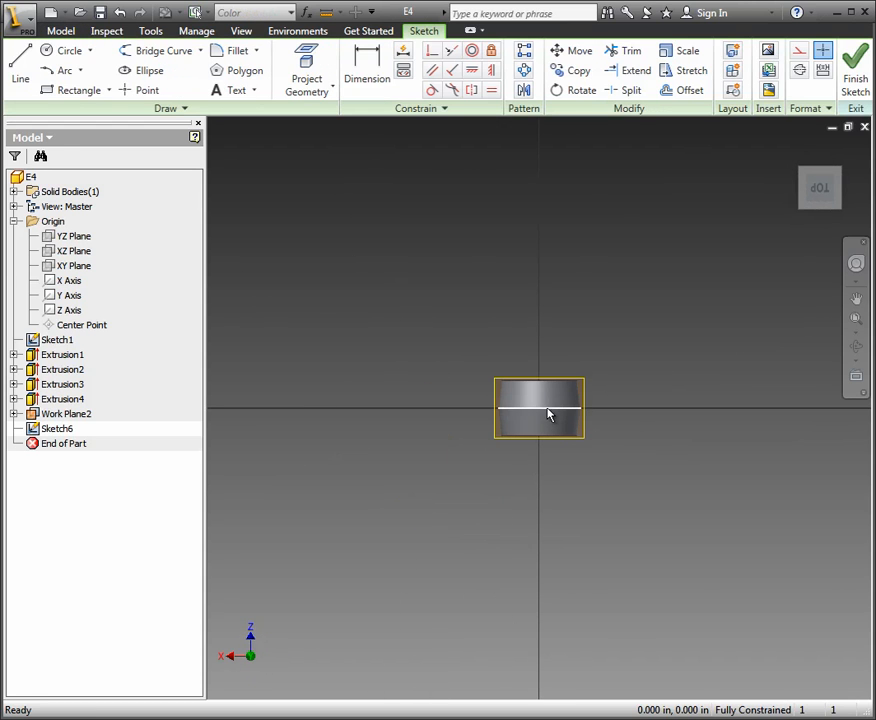
Step: Sketch a circle about 0.45 in in diameter centred on the origin of the offset work plane
scroll(553, 407, up, 5)
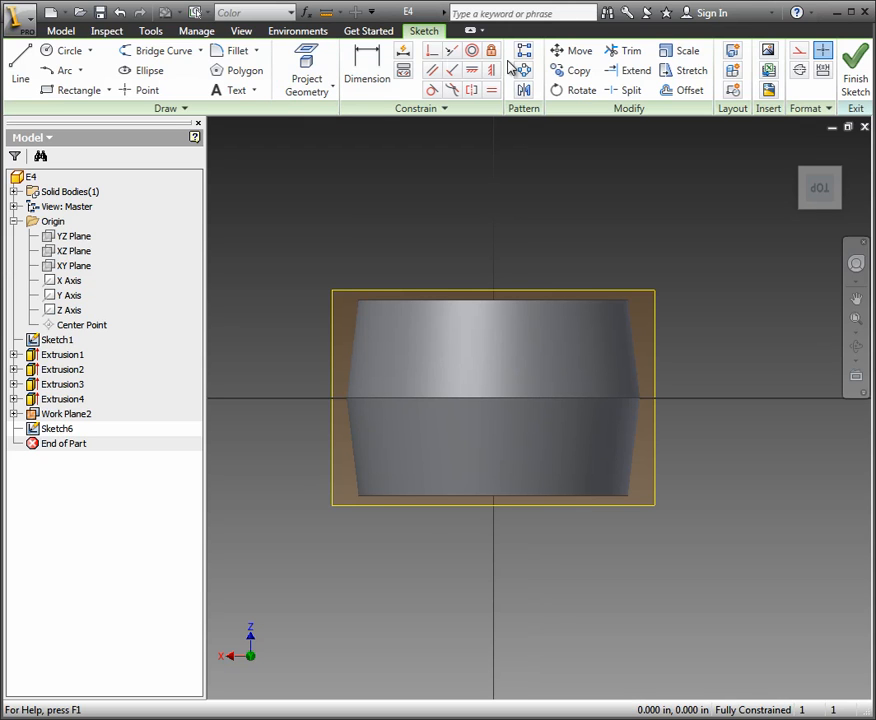
click(86, 58)
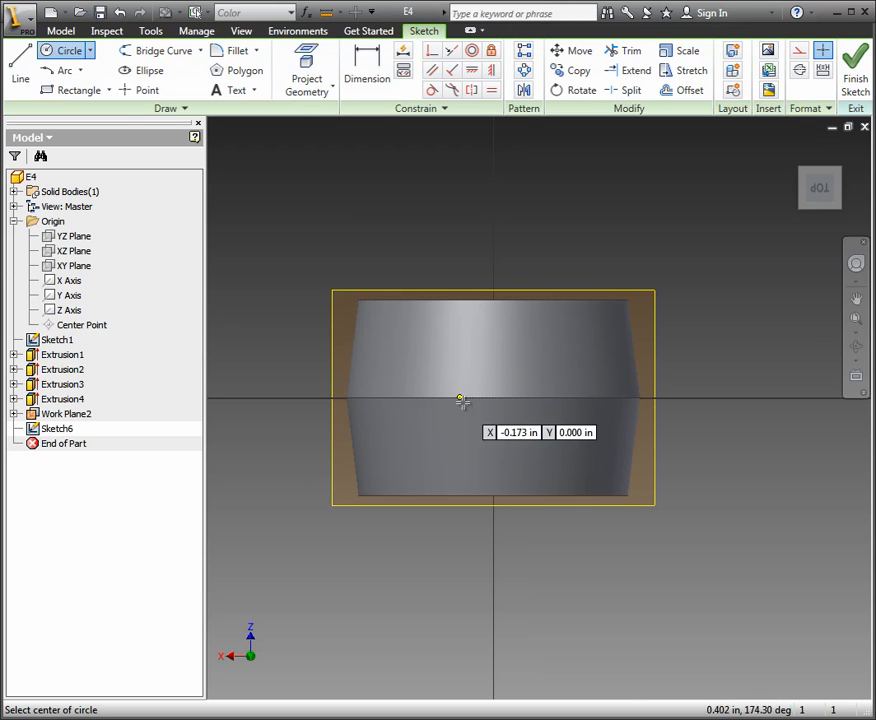
click(494, 398)
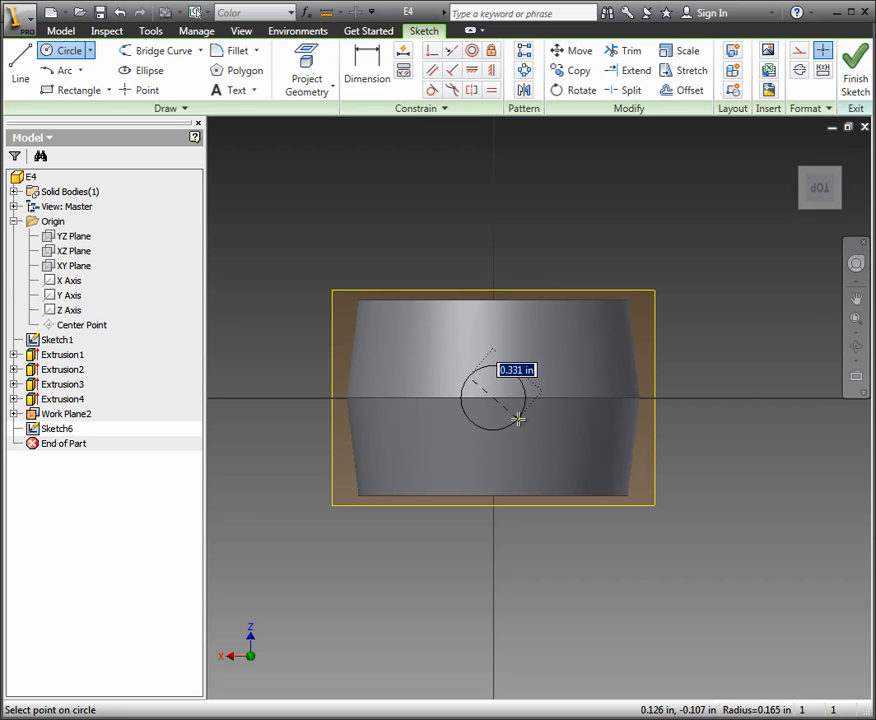
key(Escape)
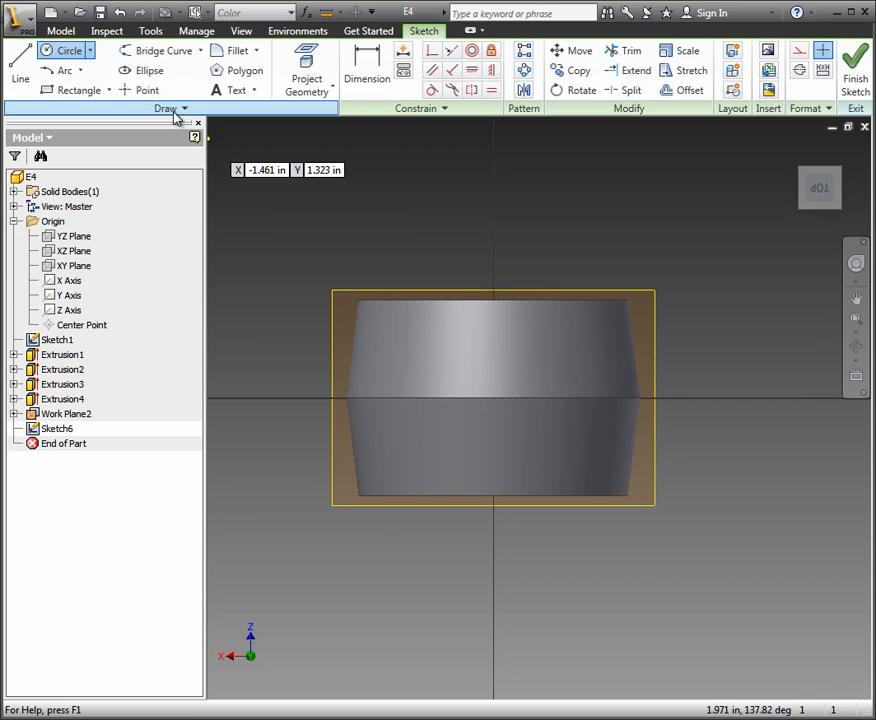
Step: Dimension the circle's diameter as 0.5 in and finish the sketch
click(367, 72)
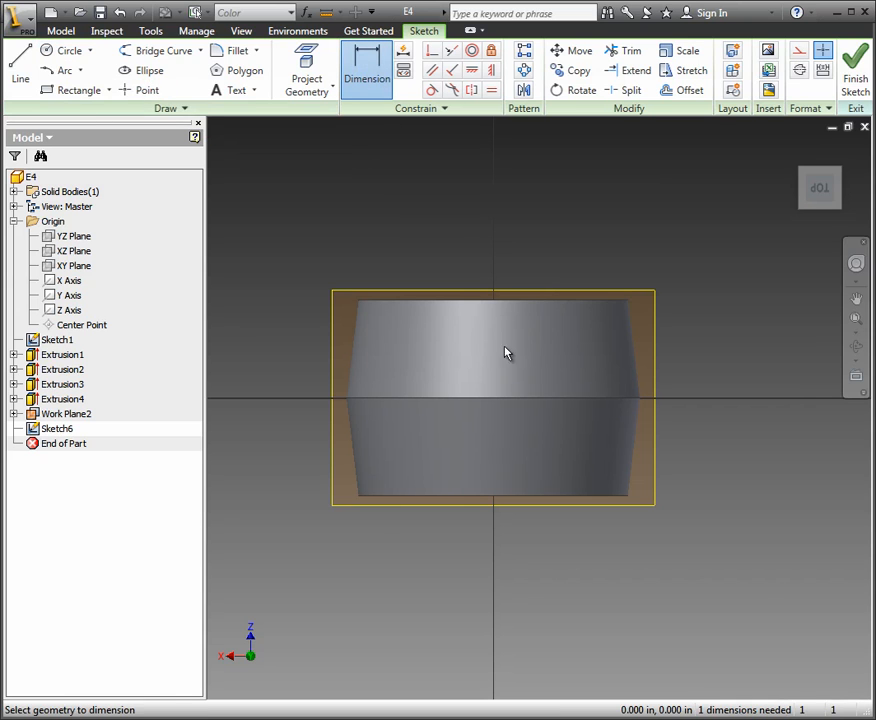
click(531, 378)
click(640, 259)
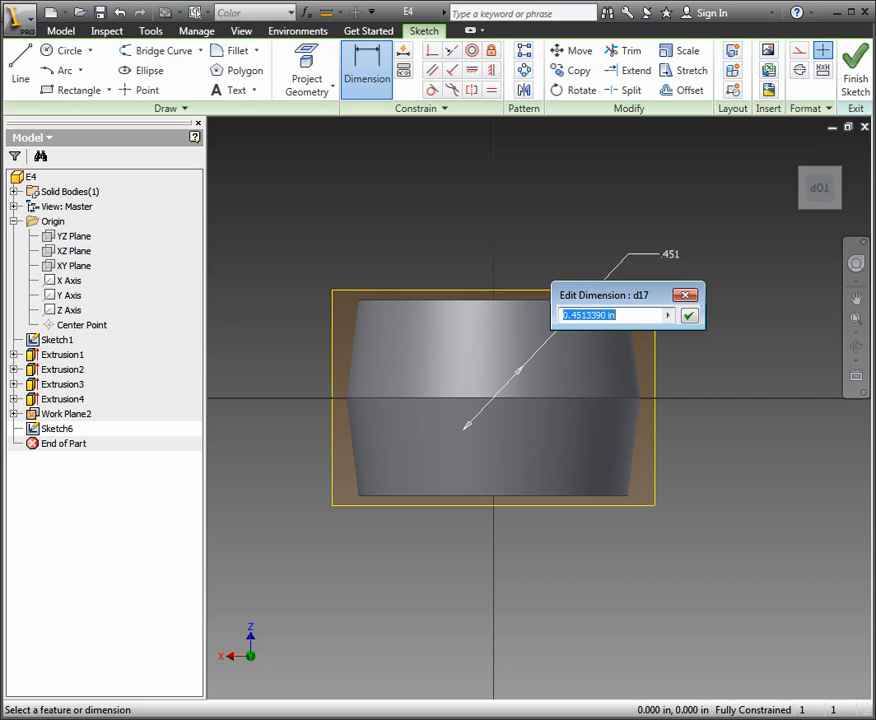
text(.5)
key(Return)
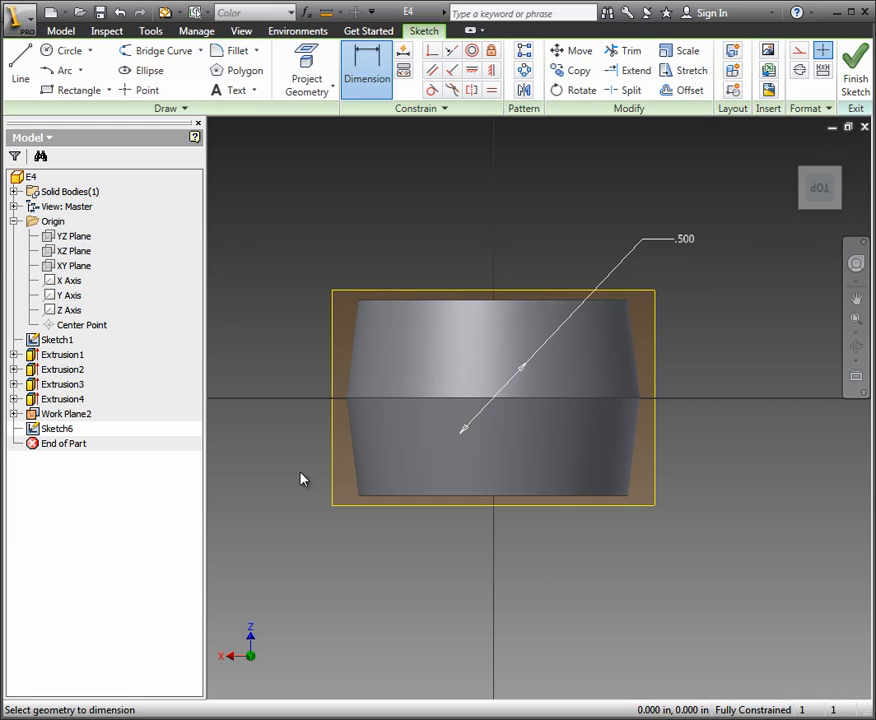
click(820, 212)
click(821, 217)
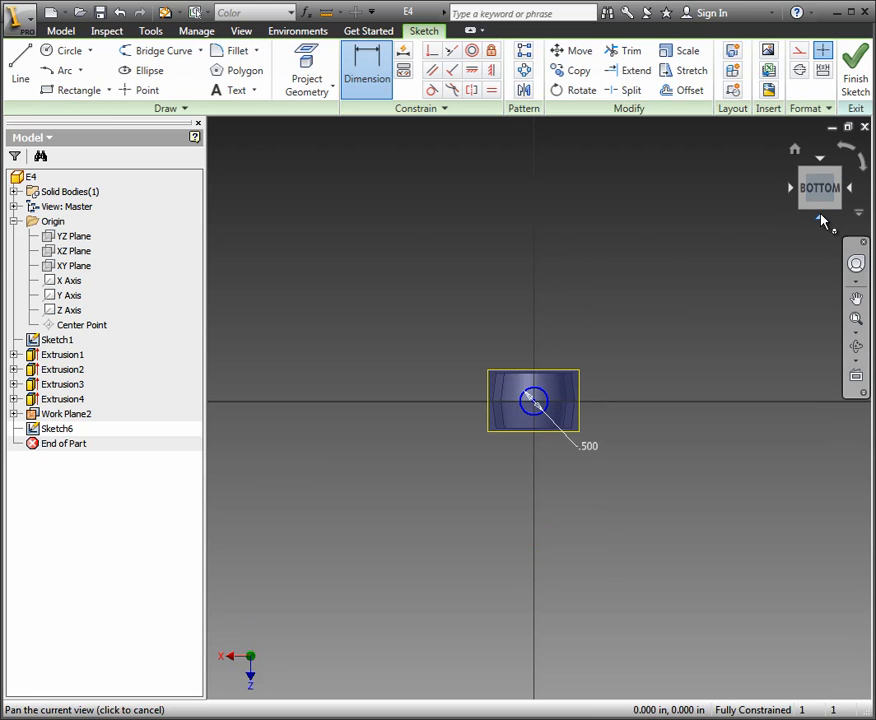
scroll(550, 388, up, 5)
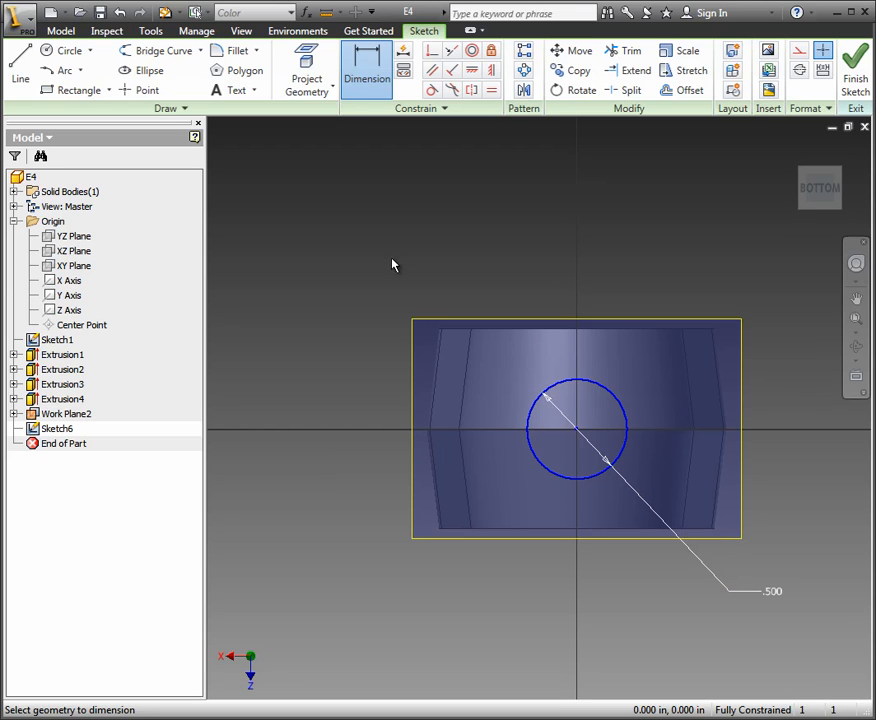
click(857, 83)
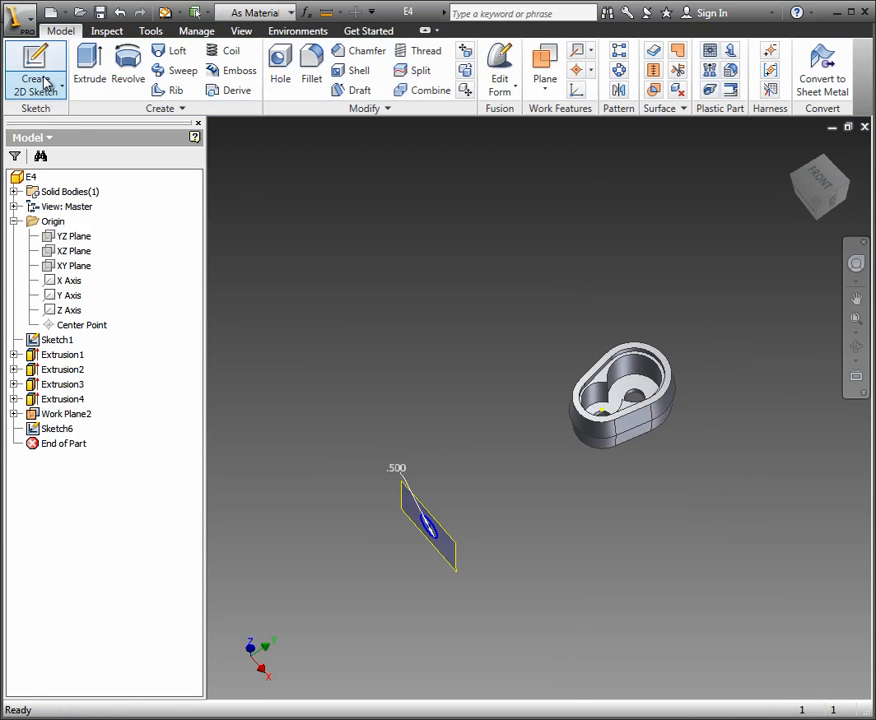
Step: Extrude the 0.5 in circle toward the body as a joined solid with the To Next extent
click(88, 62)
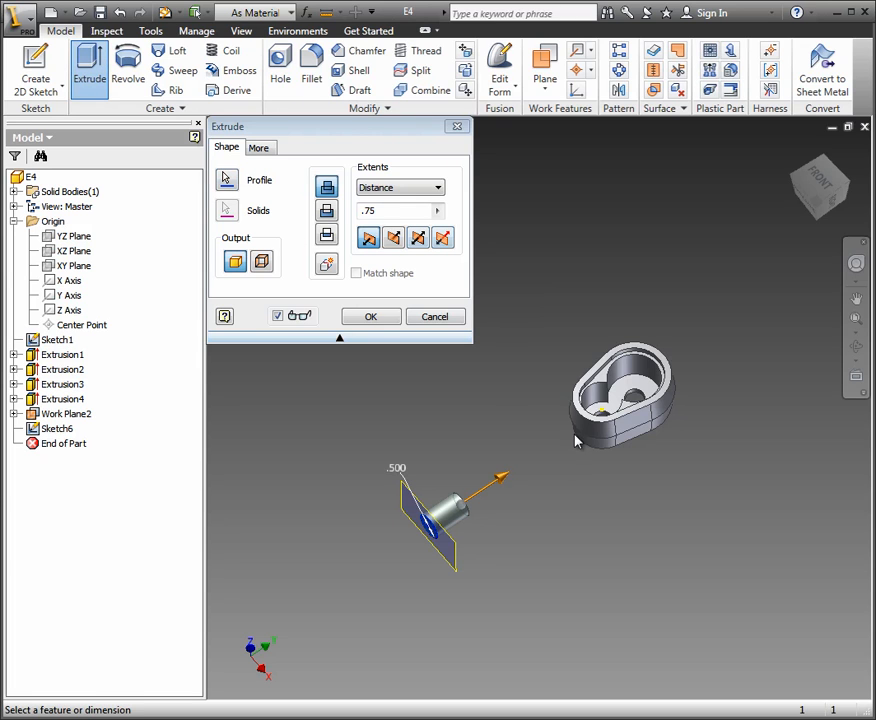
drag(497, 475, 645, 385)
scroll(595, 430, up, 5)
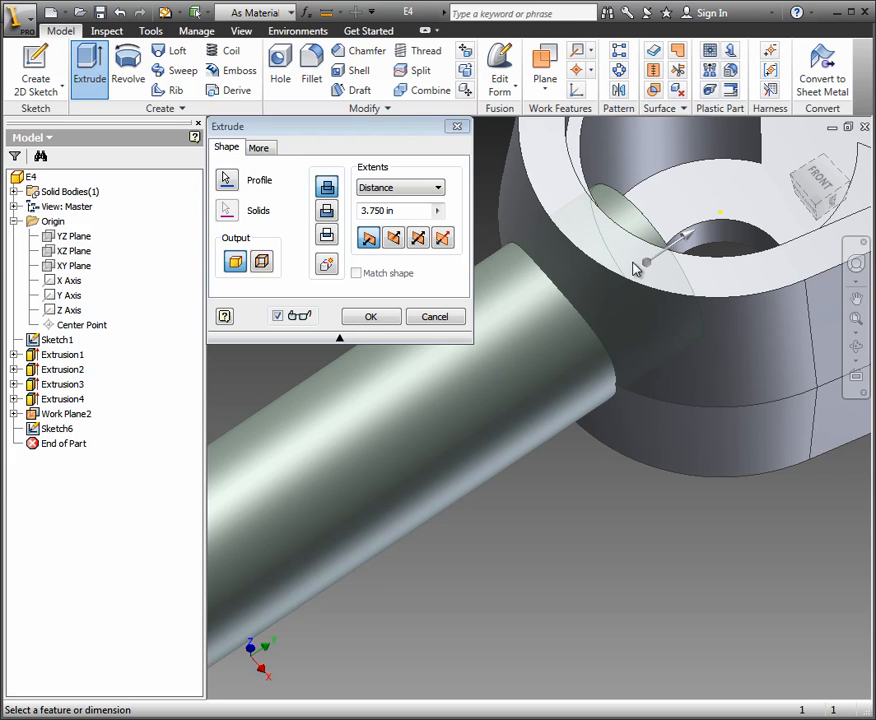
click(437, 190)
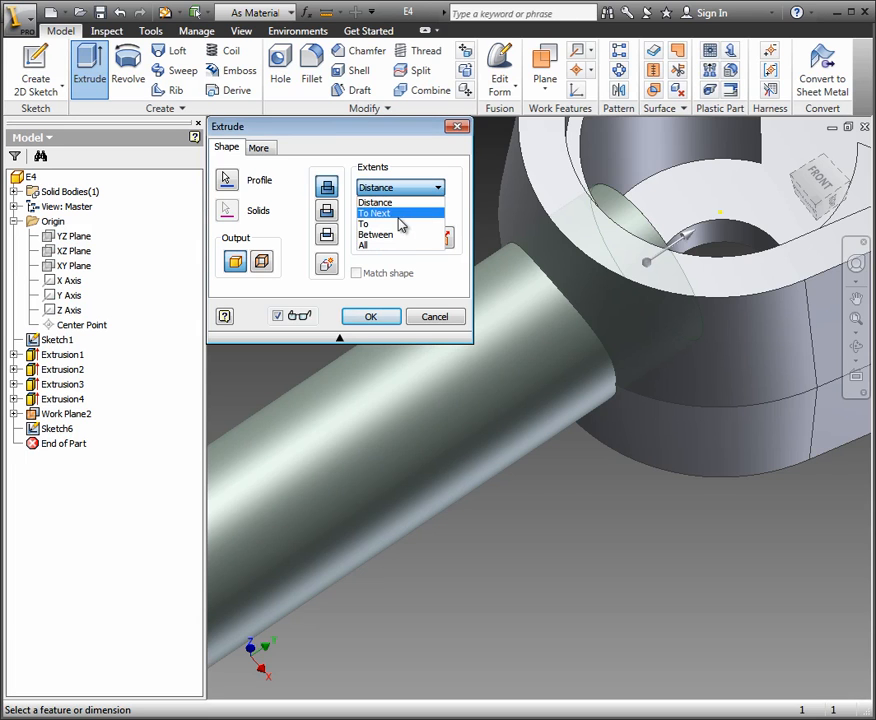
click(391, 214)
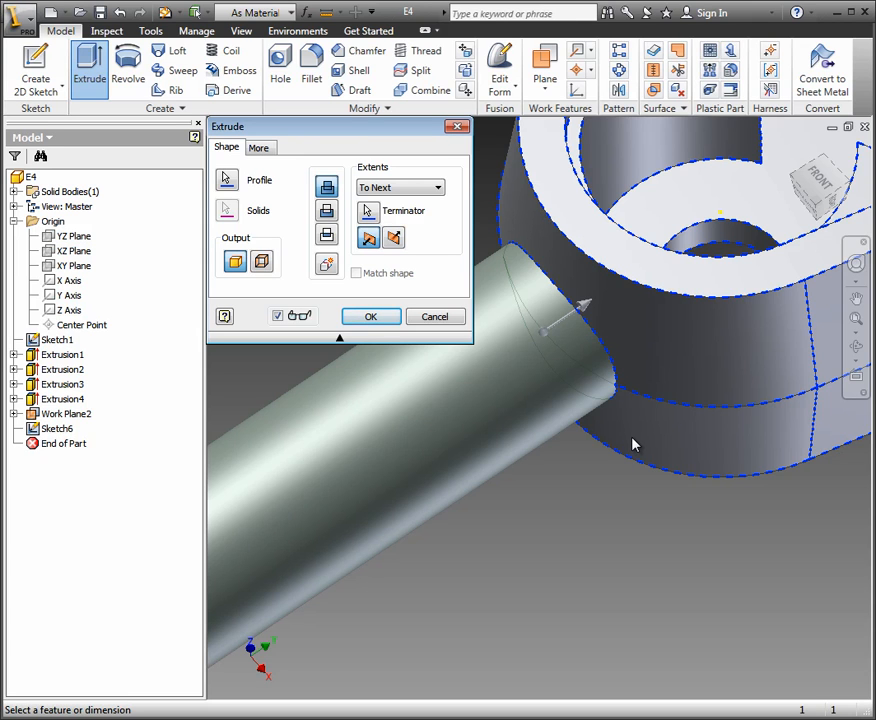
click(381, 318)
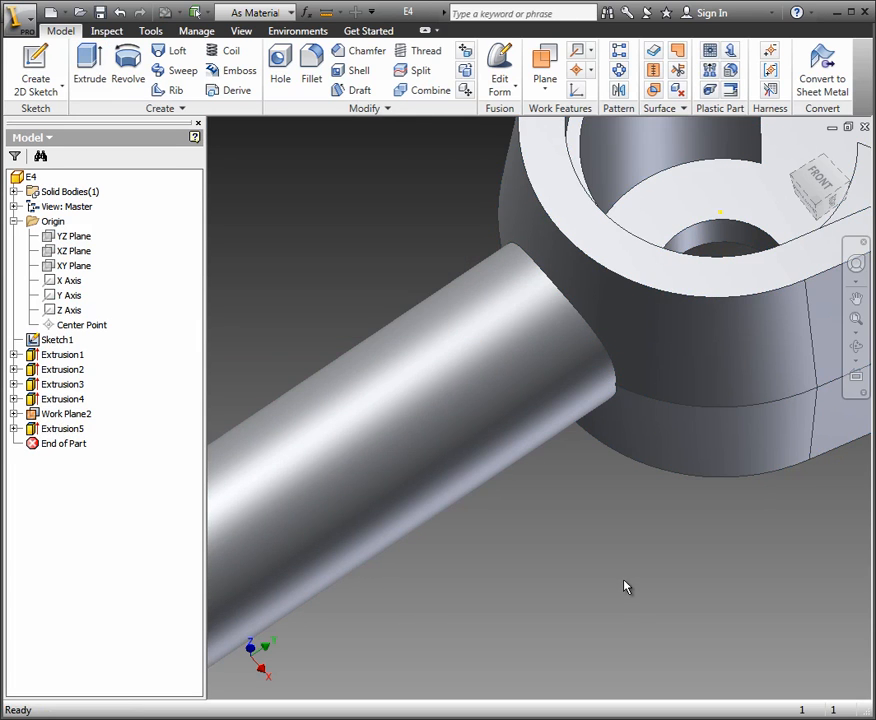
Step: Hide the offset work plane at the free end of the cylindrical handle
scroll(626, 587, down, 5)
scroll(545, 525, down, 3)
scroll(540, 524, up, 4)
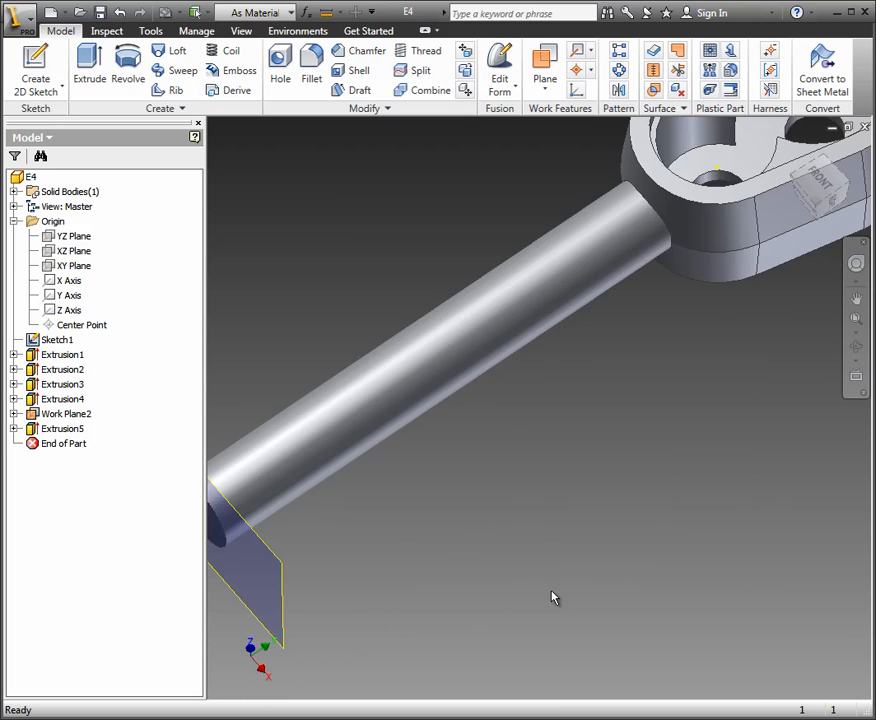
scroll(553, 596, down, 3)
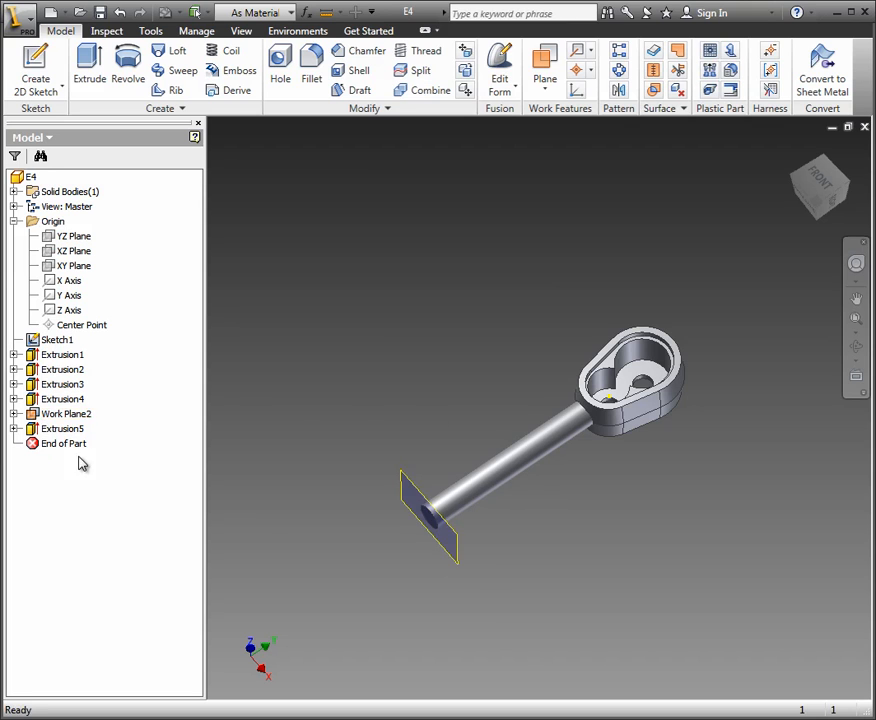
click(68, 415)
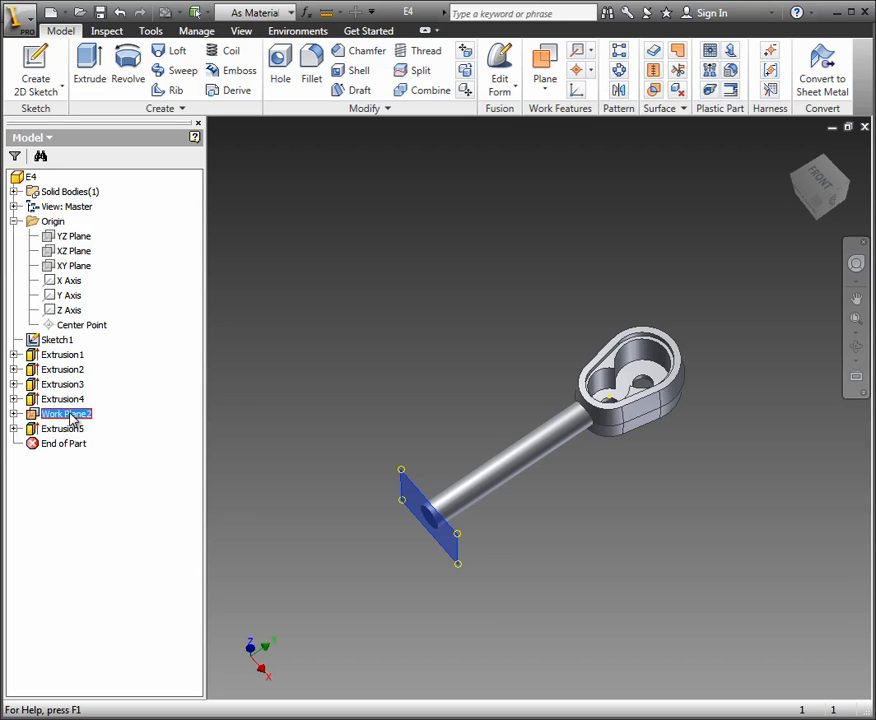
click(85, 553)
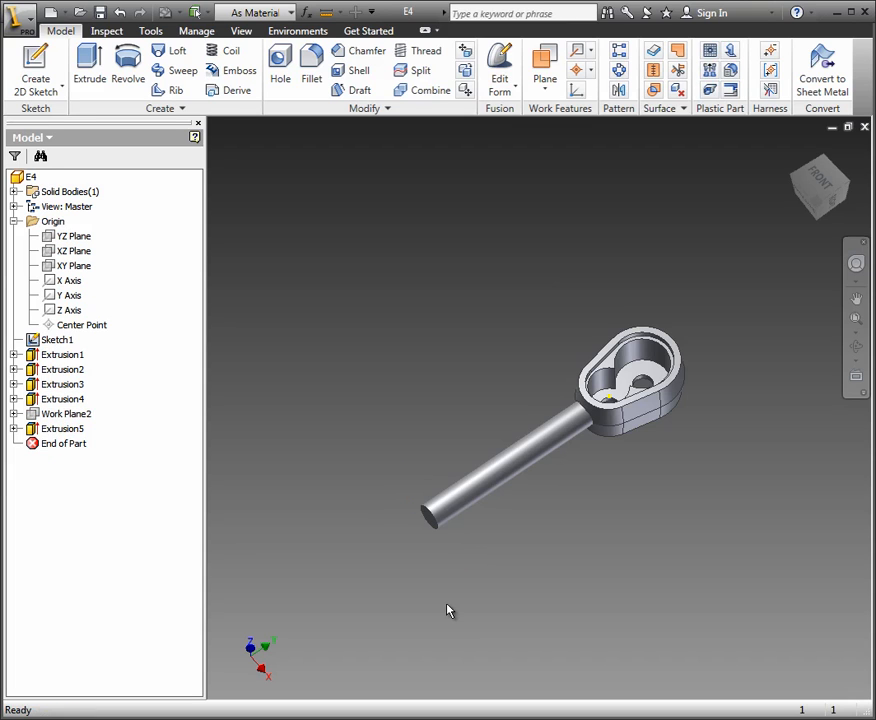
Step: Start a new 2D sketch on the XY plane
scroll(438, 560, up, 3)
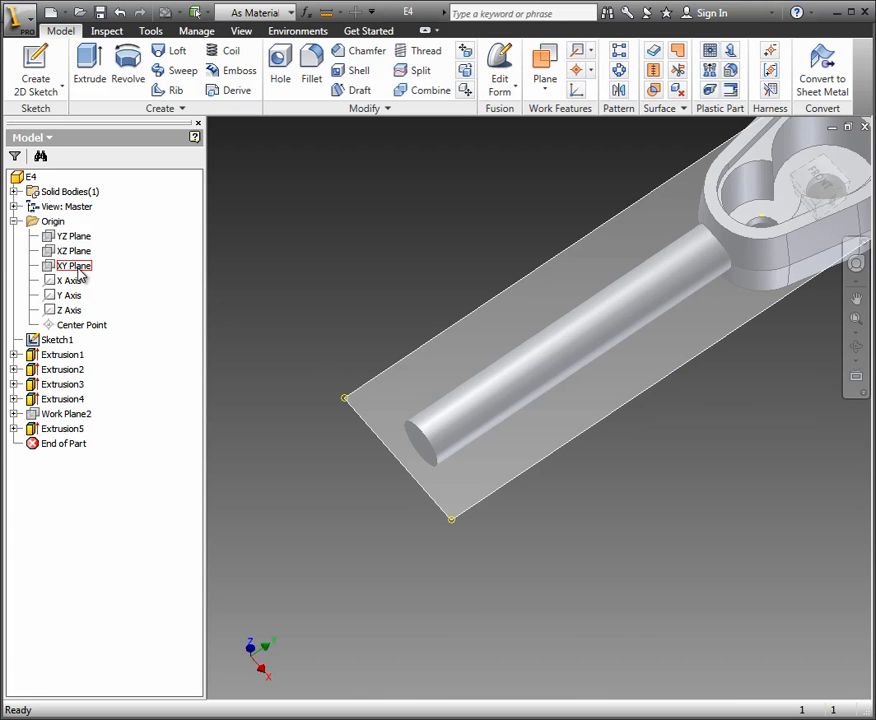
scroll(552, 602, down, 3)
middle_drag(538, 552, 571, 573)
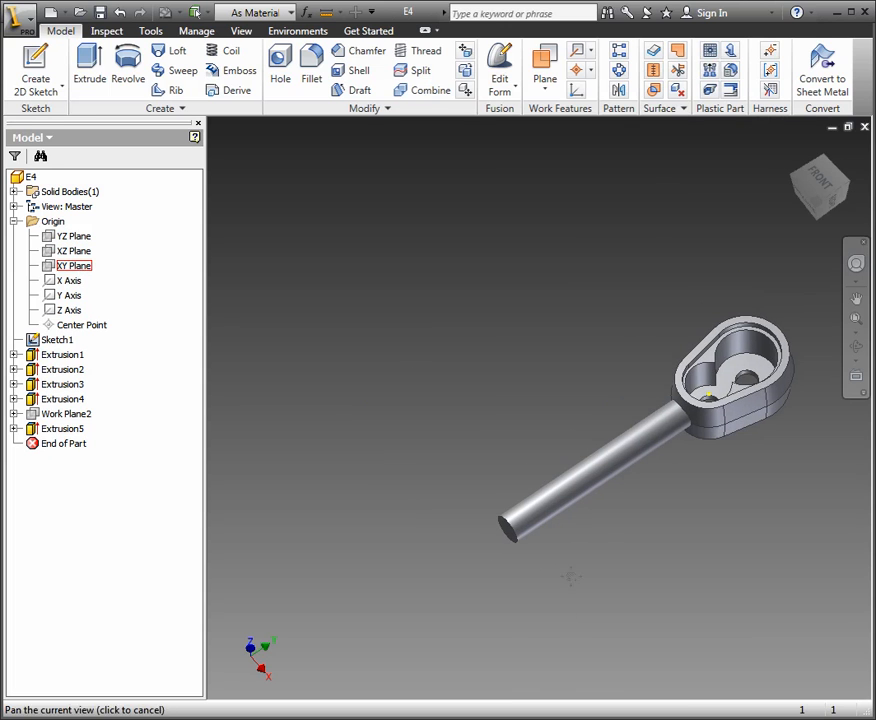
click(75, 266)
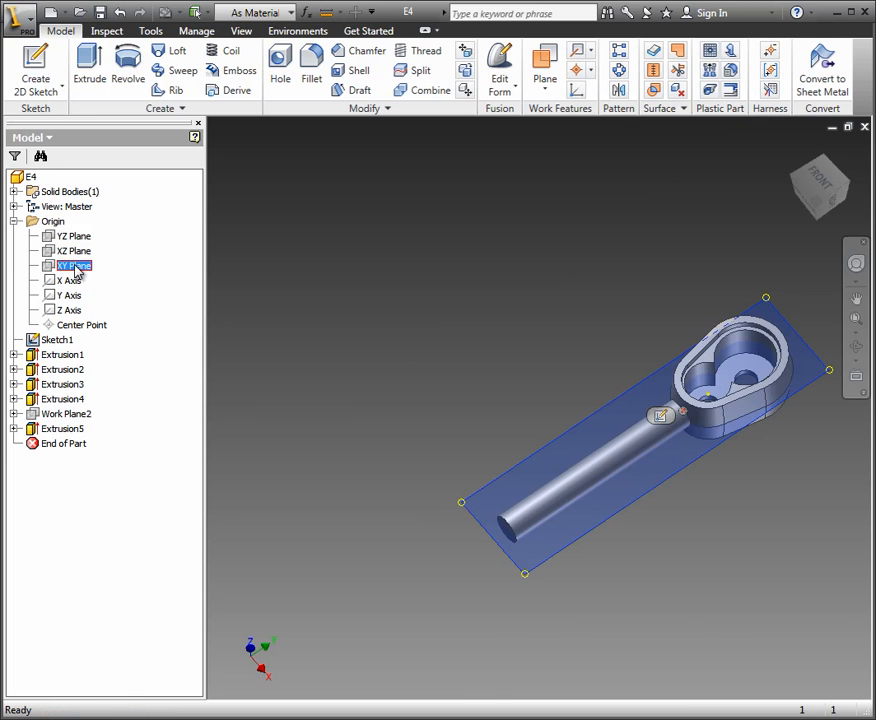
click(664, 416)
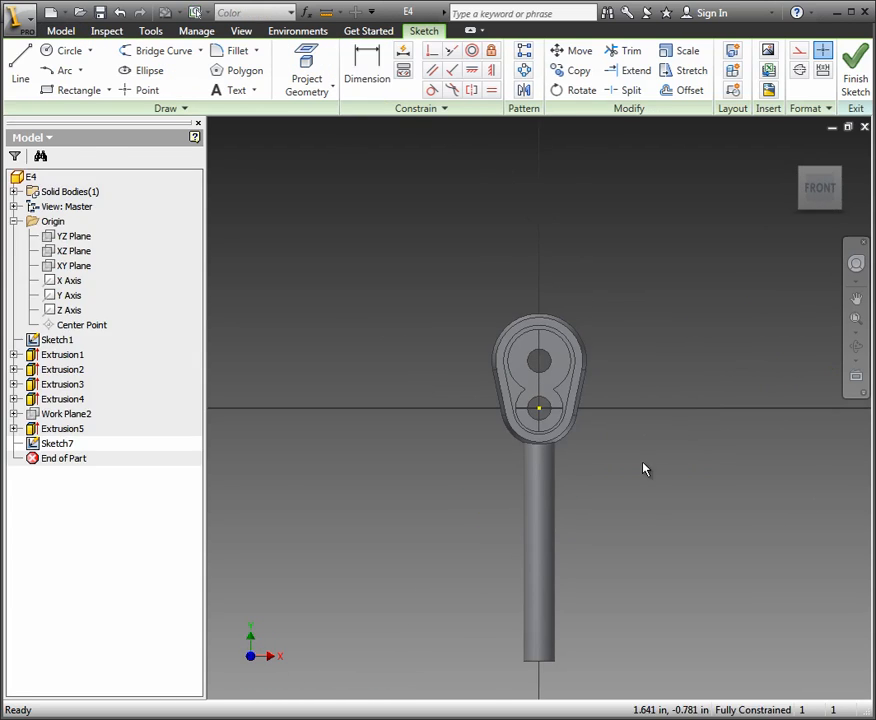
Step: Sketch a rectangle 1 in wide and 4 in high beside the lower end of the handle
scroll(610, 560, up, 5)
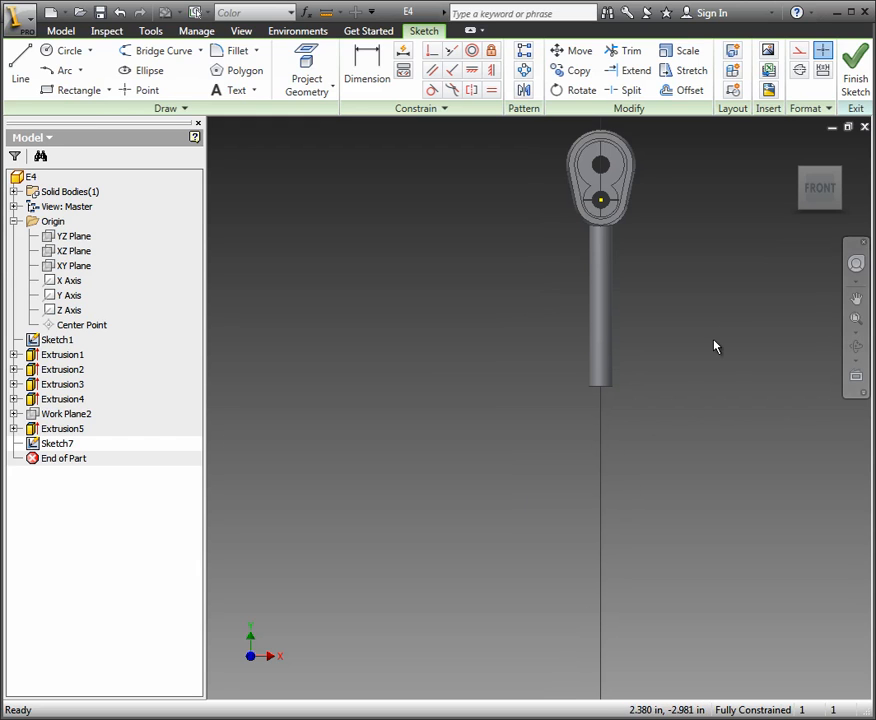
click(80, 92)
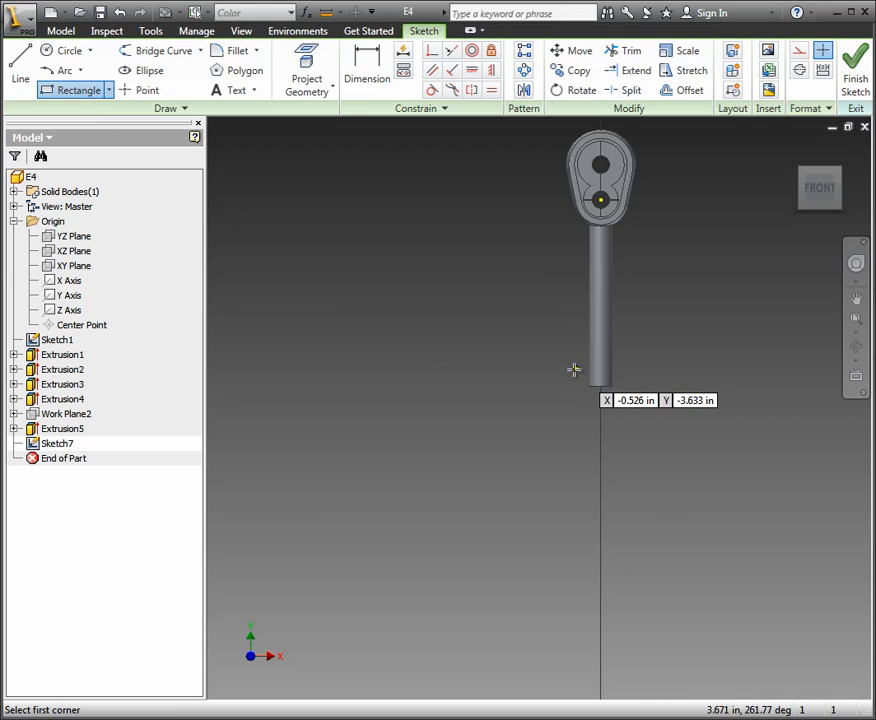
click(641, 372)
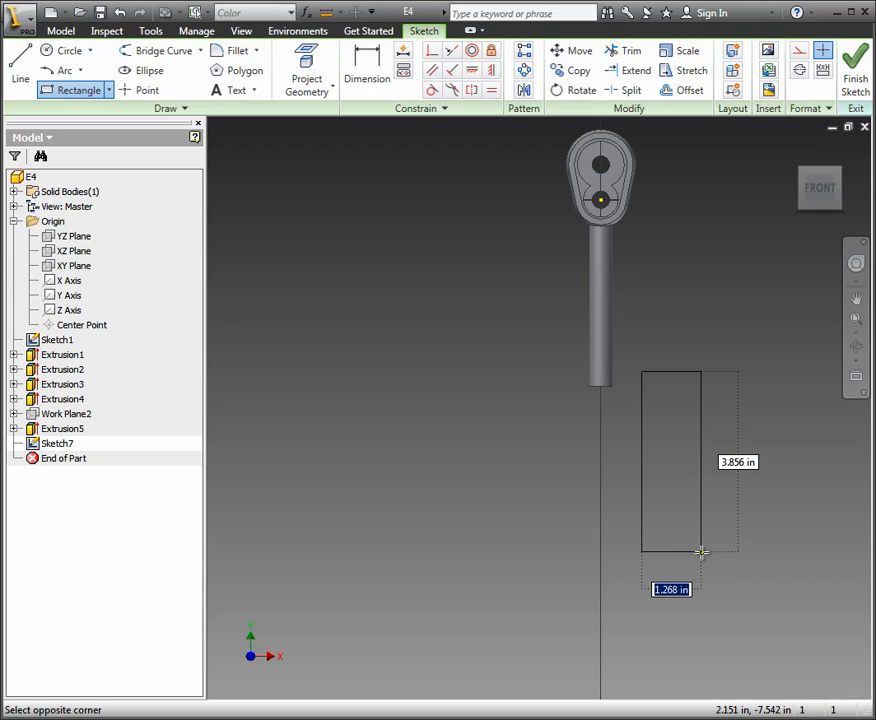
text(1)
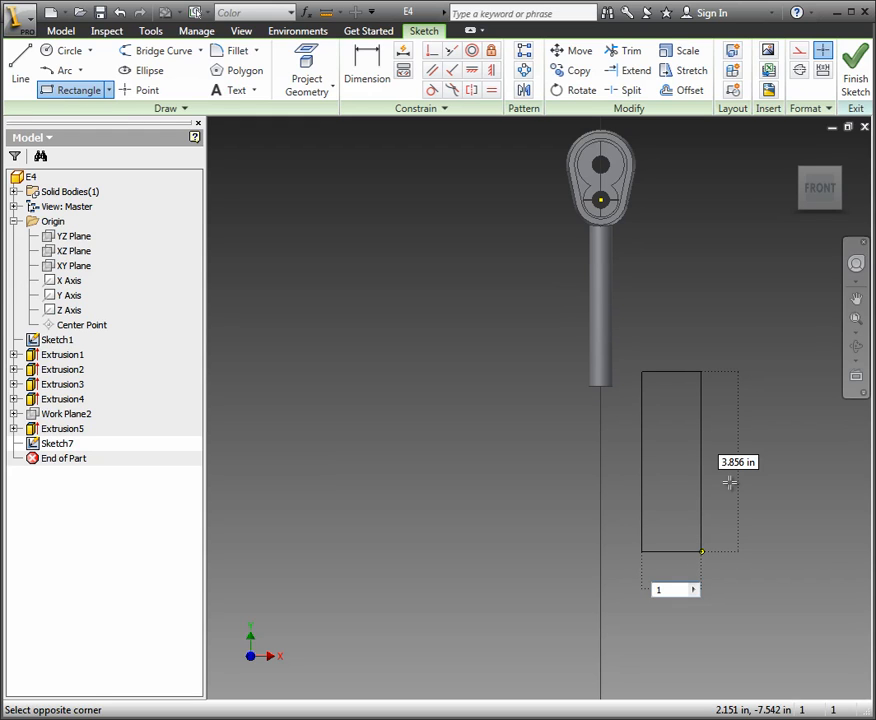
key(Tab)
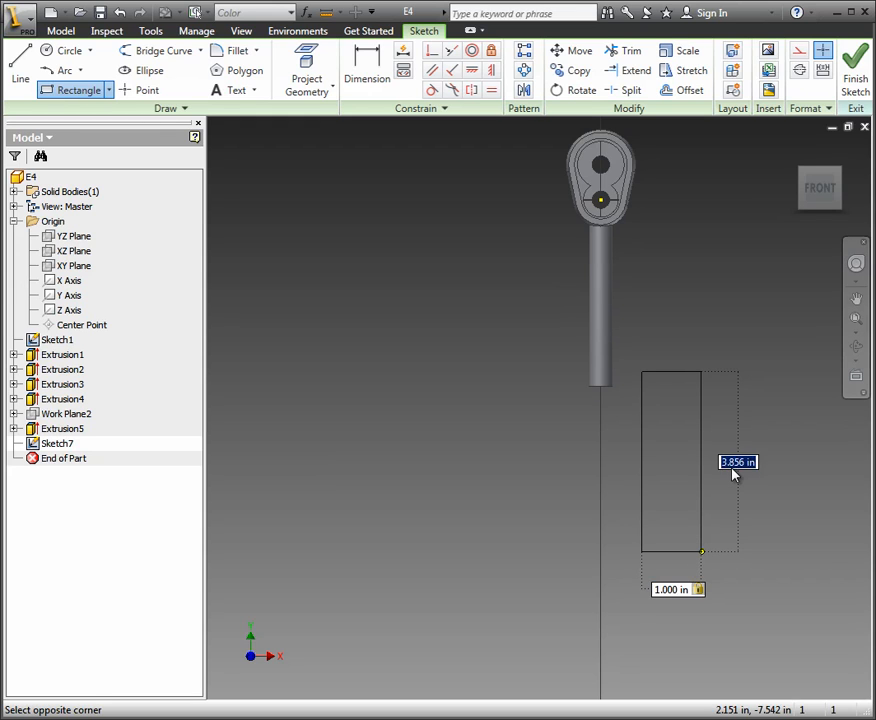
text(4)
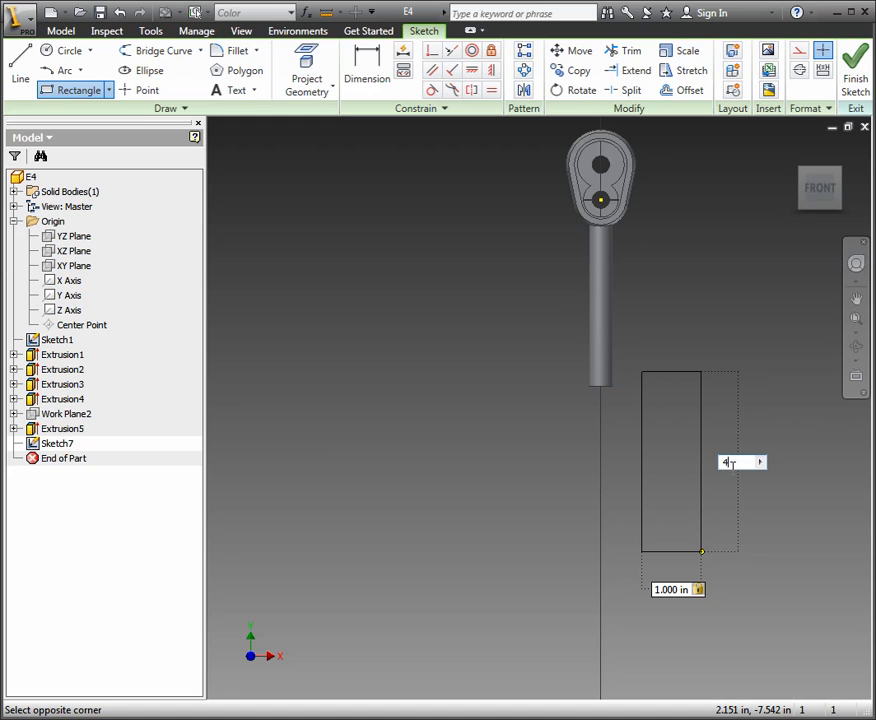
key(Return)
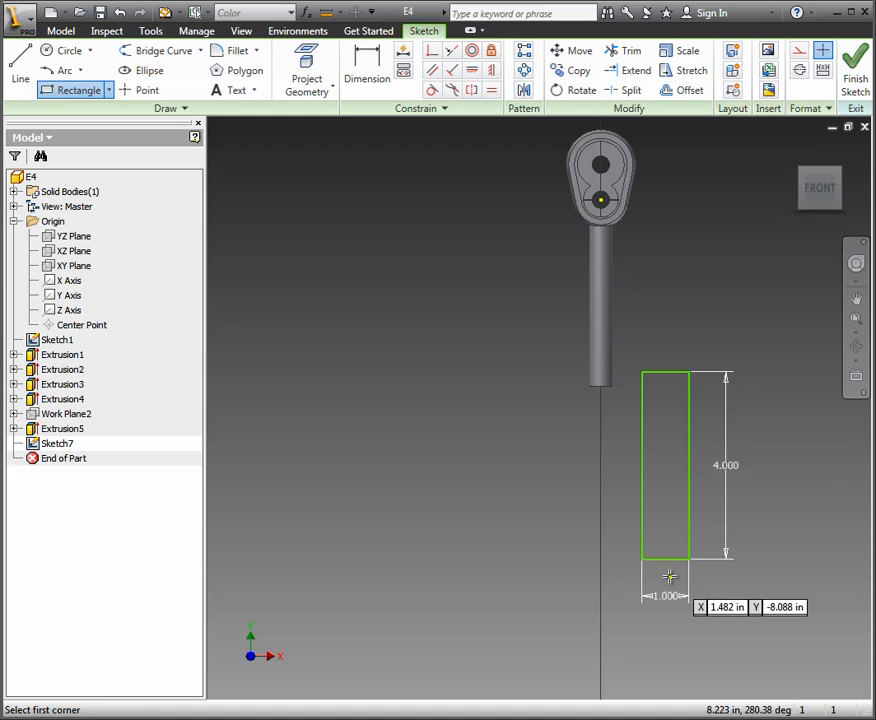
Step: Switch to the PDF manual and review steps 15 and 16 for the handle grip's rectangle position and extrusion settings
key(alt+Tab)
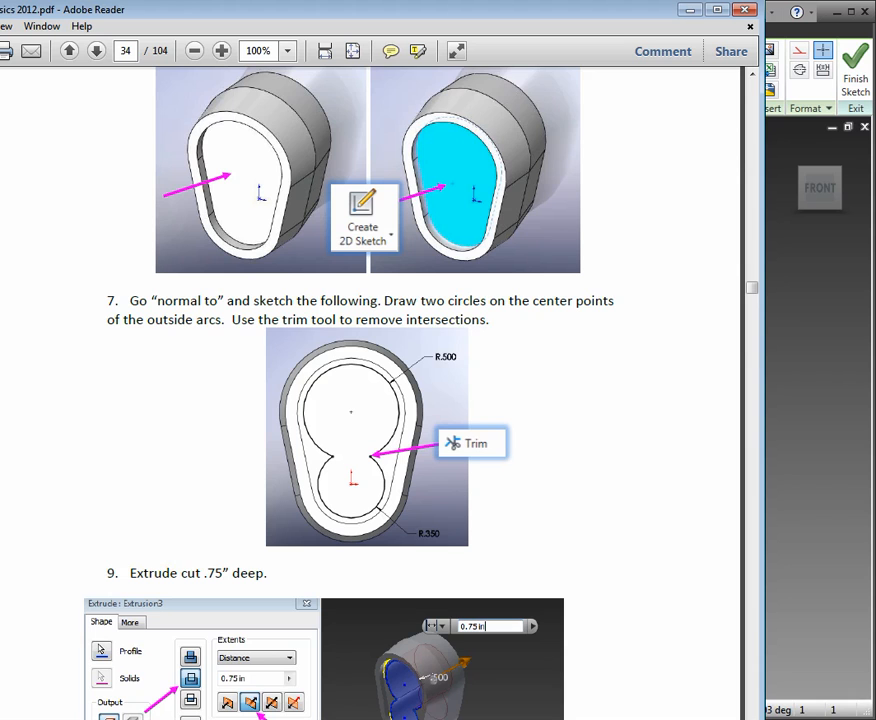
scroll(380, 360, down, 3)
scroll(410, 515, down, 15)
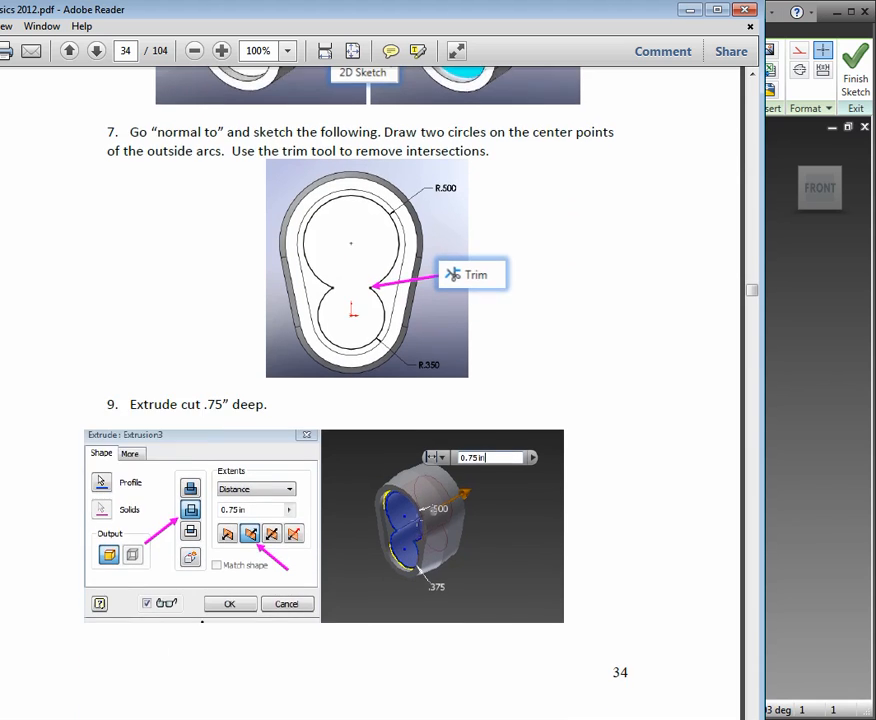
scroll(410, 512, down, 5)
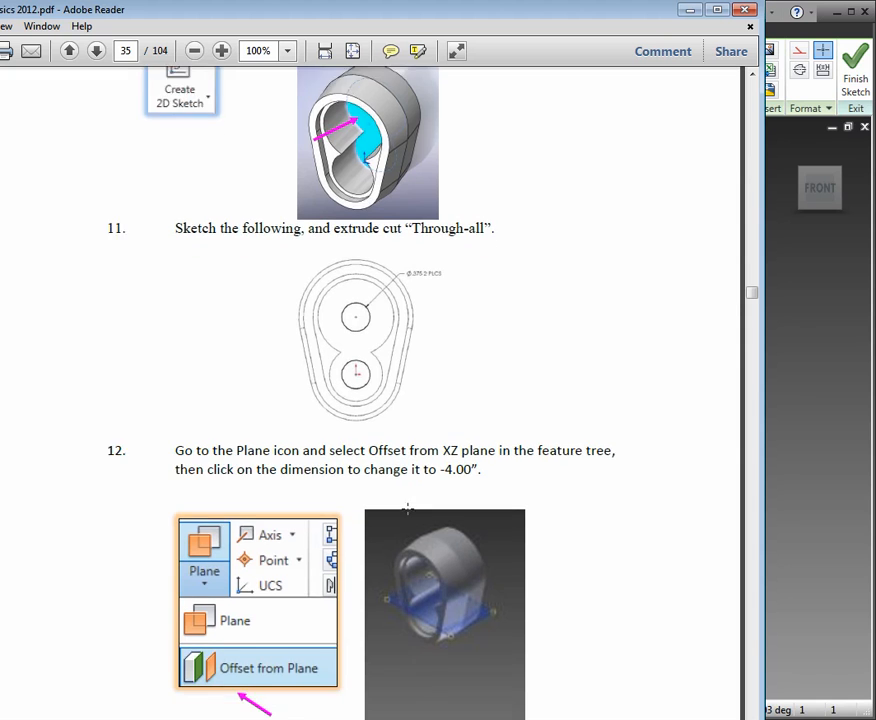
scroll(404, 503, down, 10)
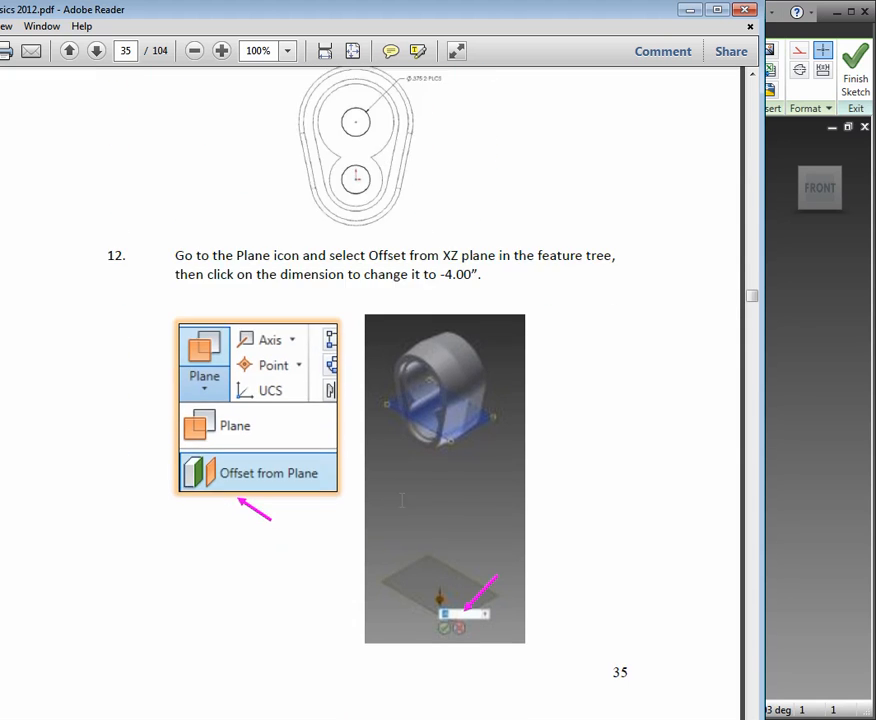
scroll(399, 497, down, 10)
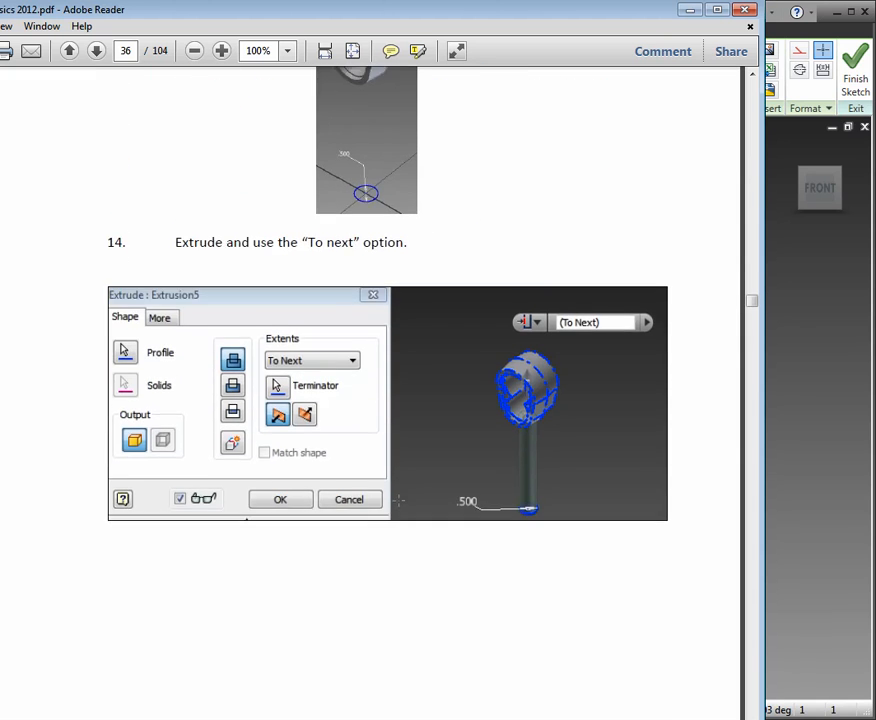
scroll(395, 497, down, 5)
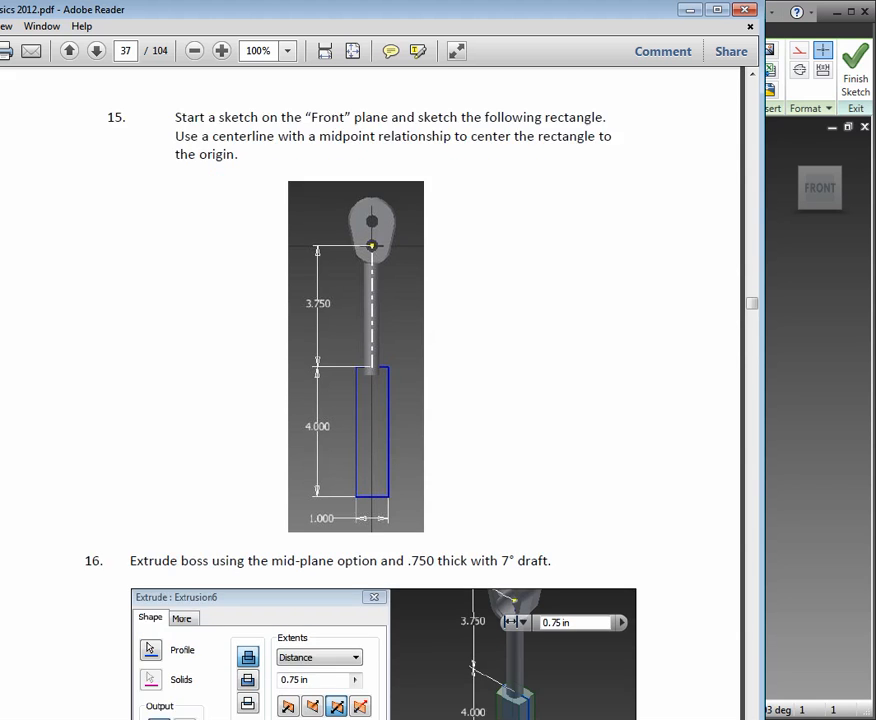
scroll(394, 495, up, 1)
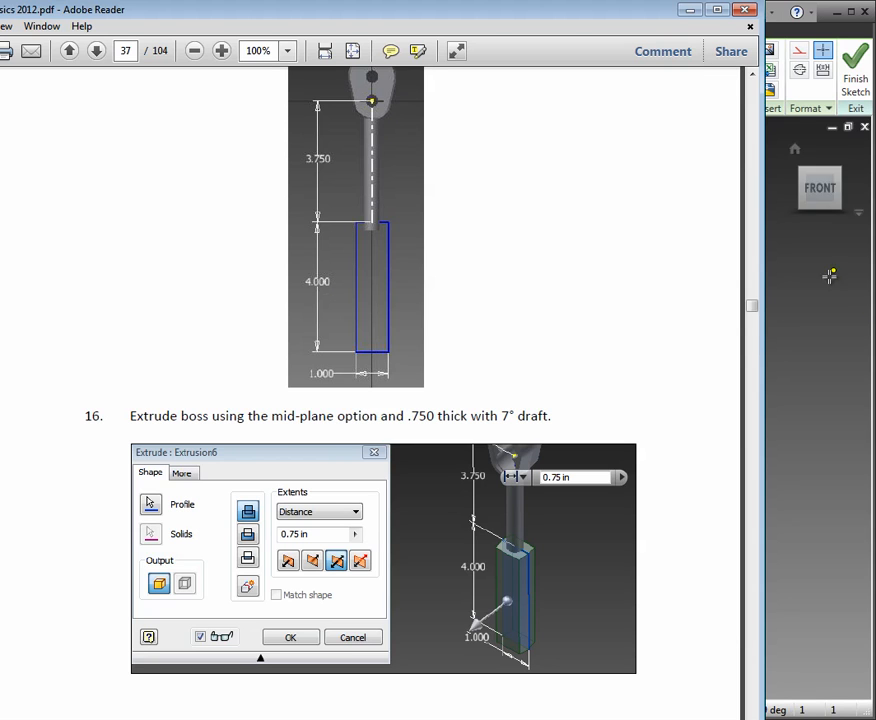
click(843, 38)
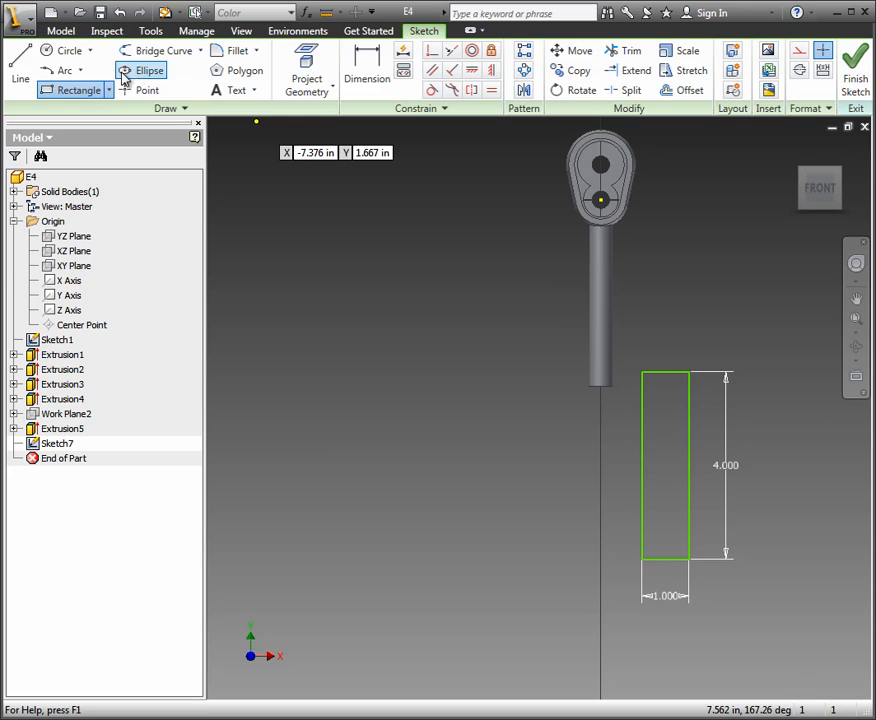
Step: Draw a vertical centerline about 3.15 in long up from the midpoint of the rectangle's top edge and attach its free end to the origin
click(20, 62)
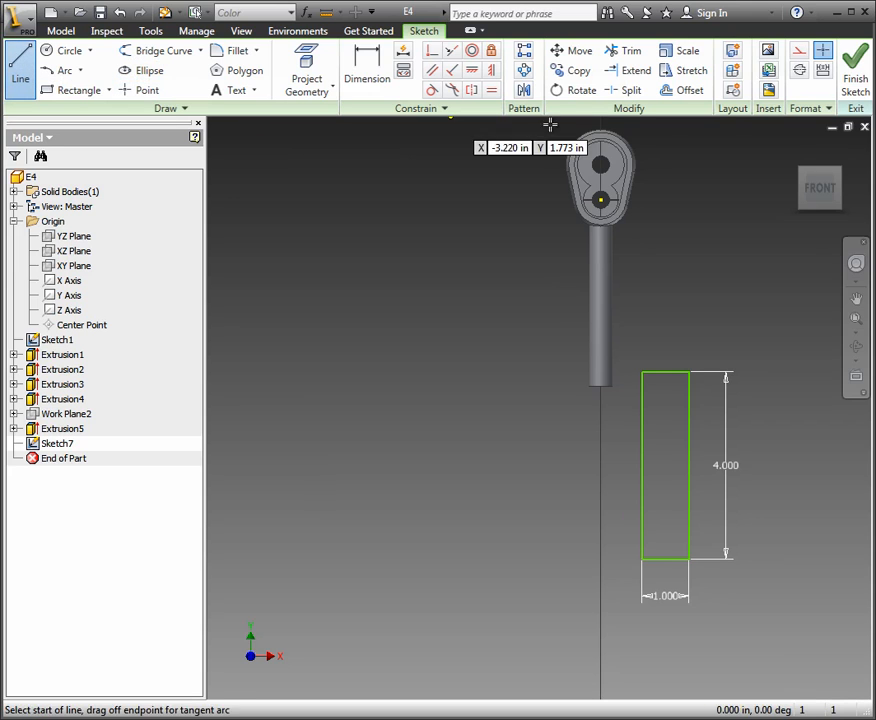
click(799, 72)
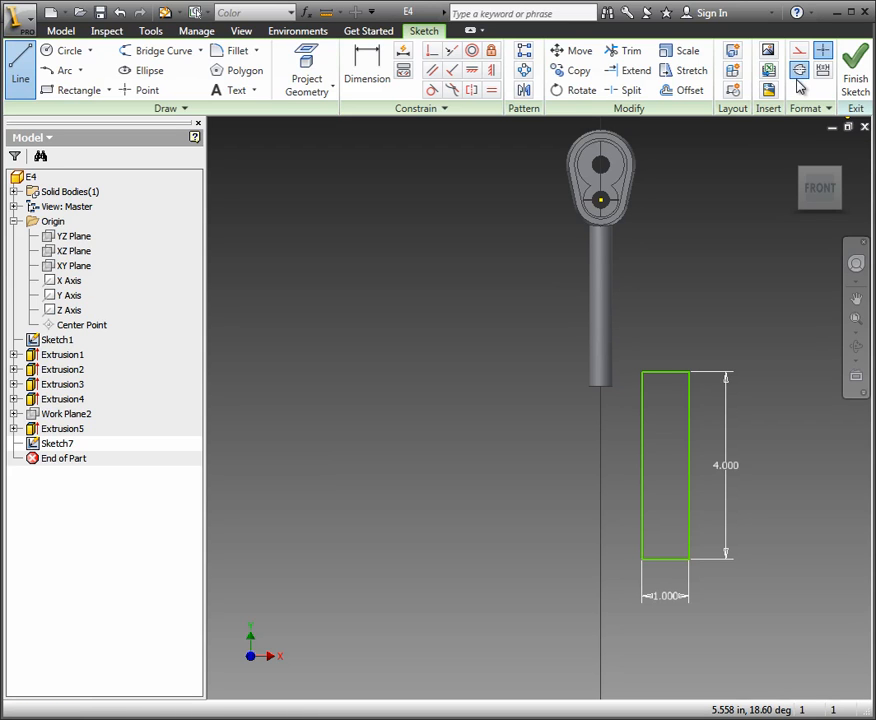
click(666, 373)
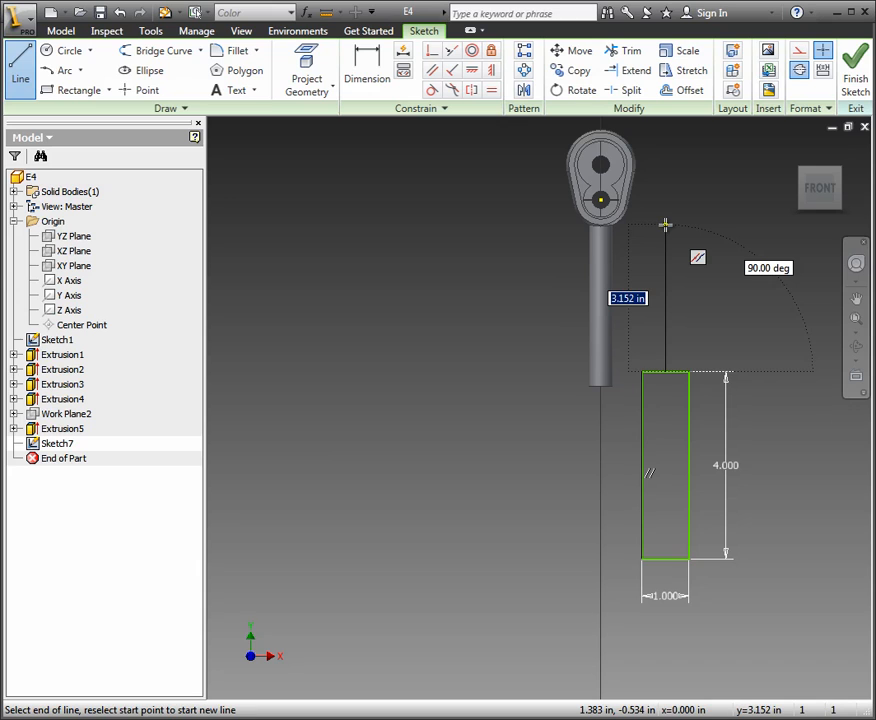
click(665, 226)
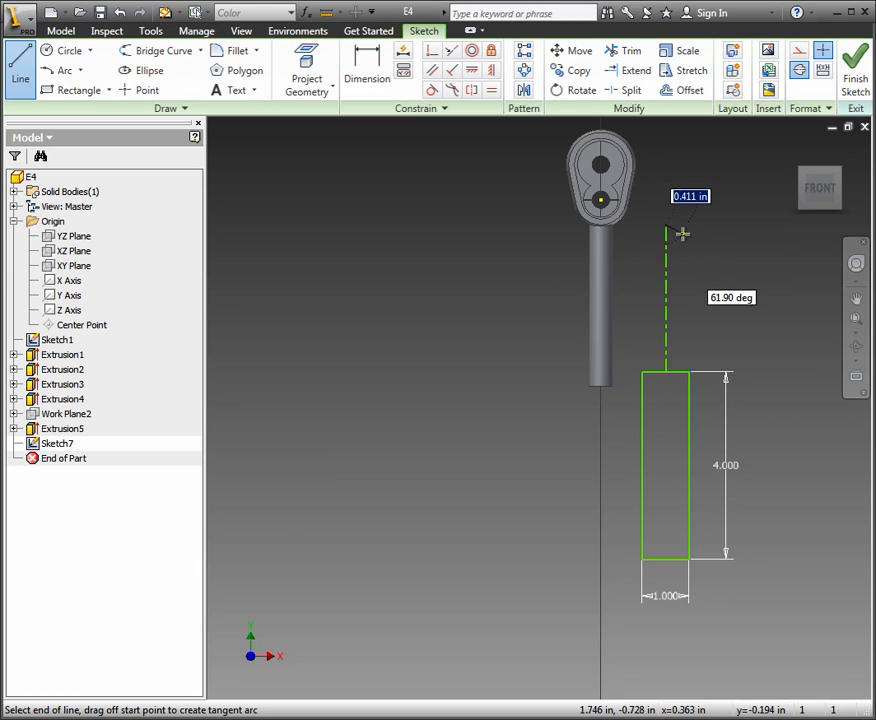
key(Escape)
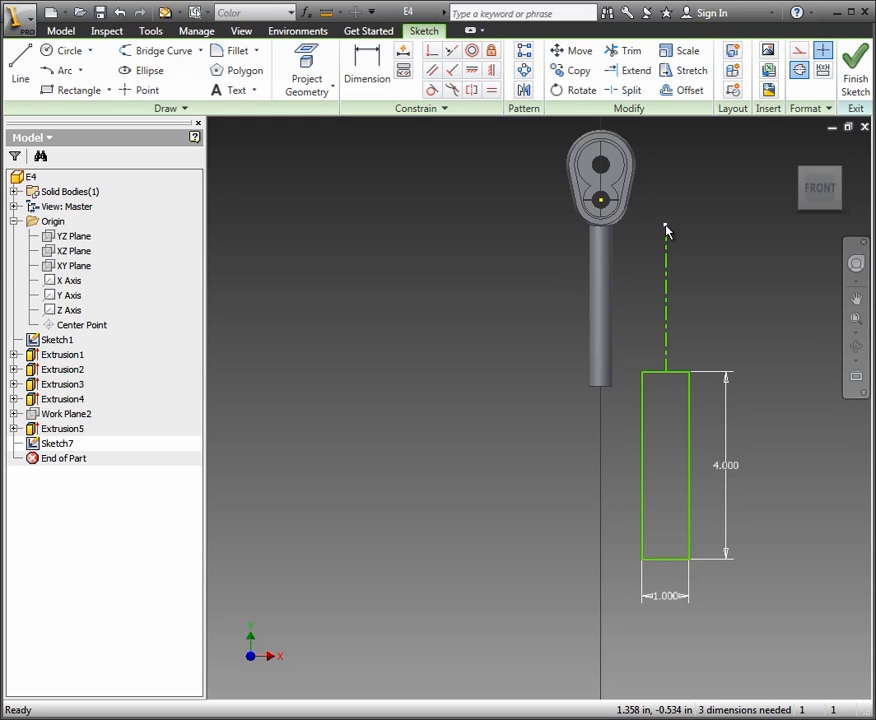
drag(665, 228, 602, 201)
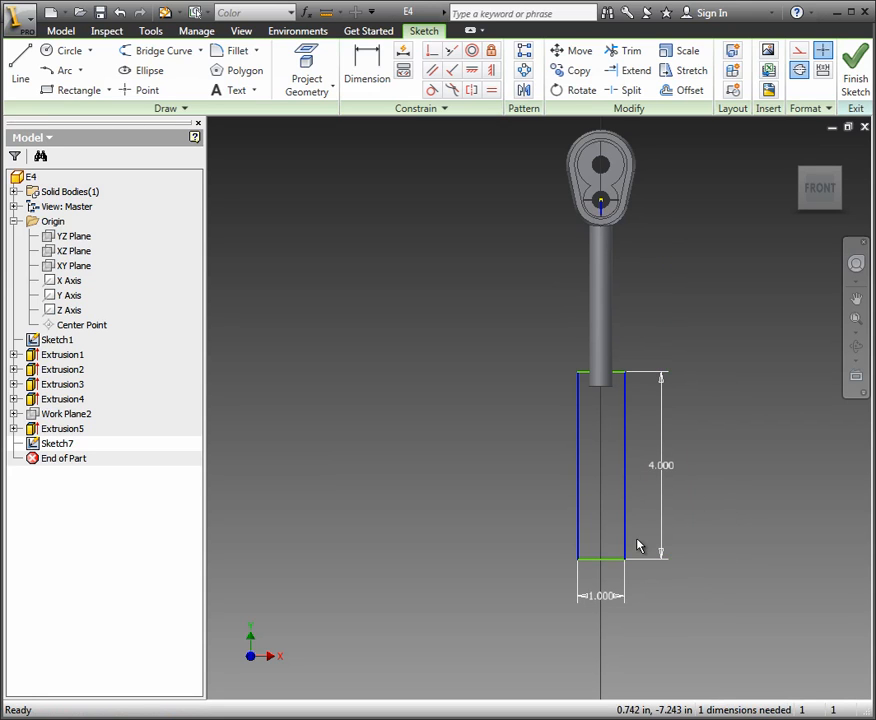
Step: Dimension the vertical centerline between the origin and the rectangle's top edge at 3.75 in and finish the sketch
click(367, 66)
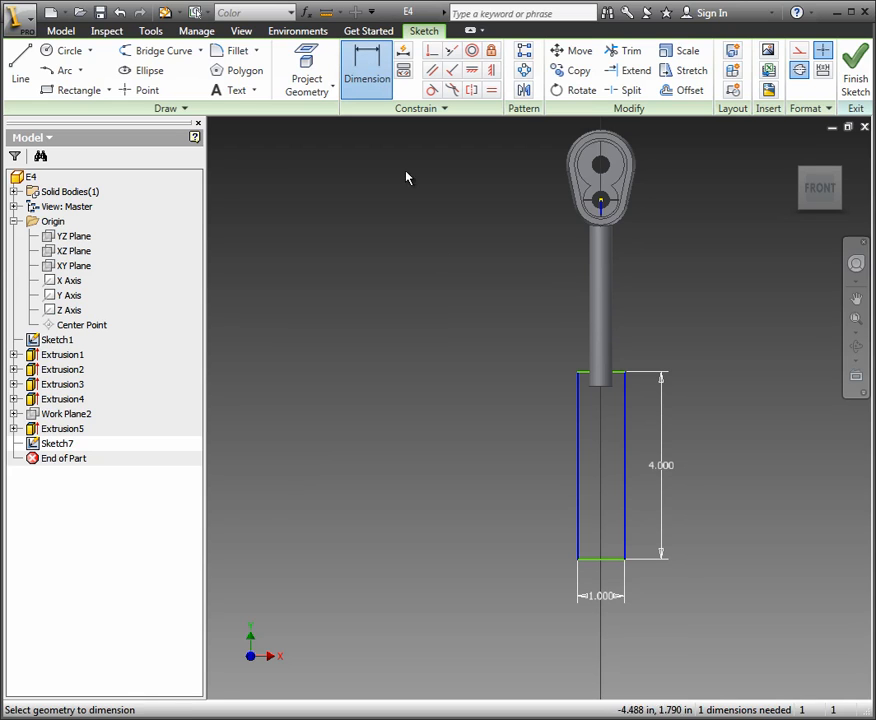
click(603, 312)
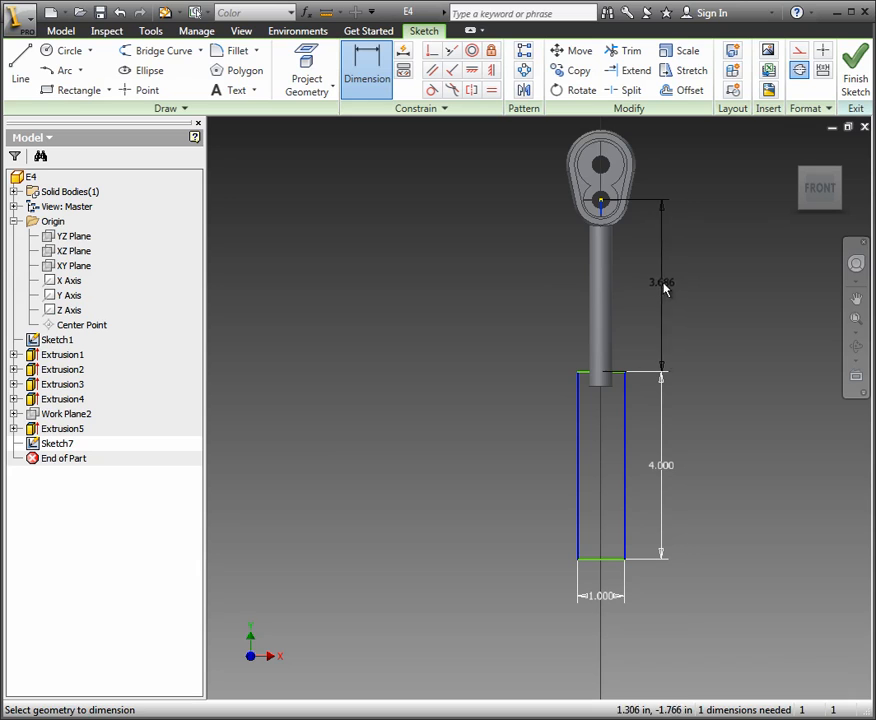
click(663, 286)
text(3.75)
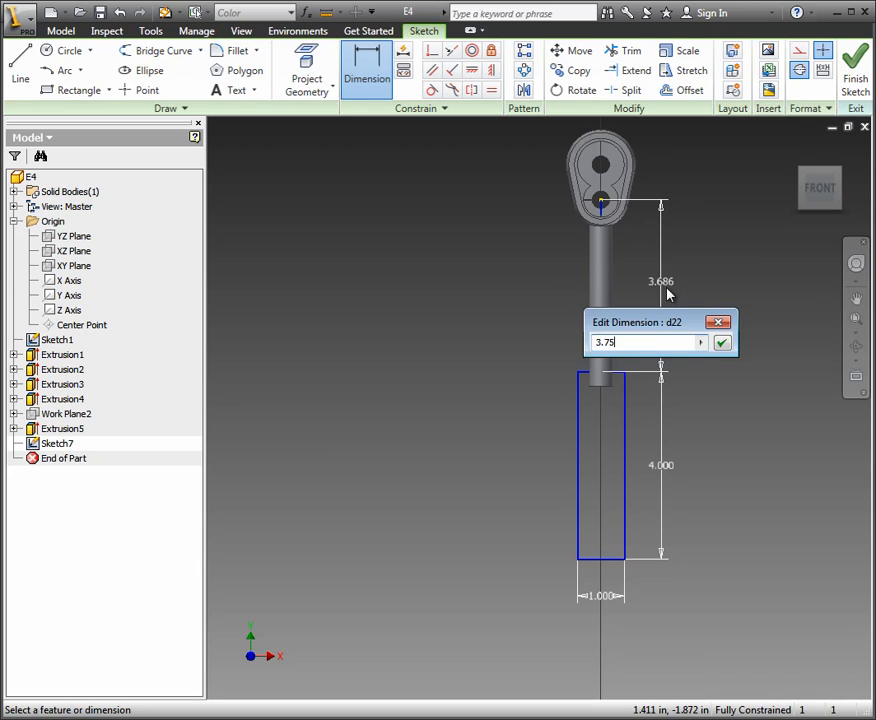
key(Return)
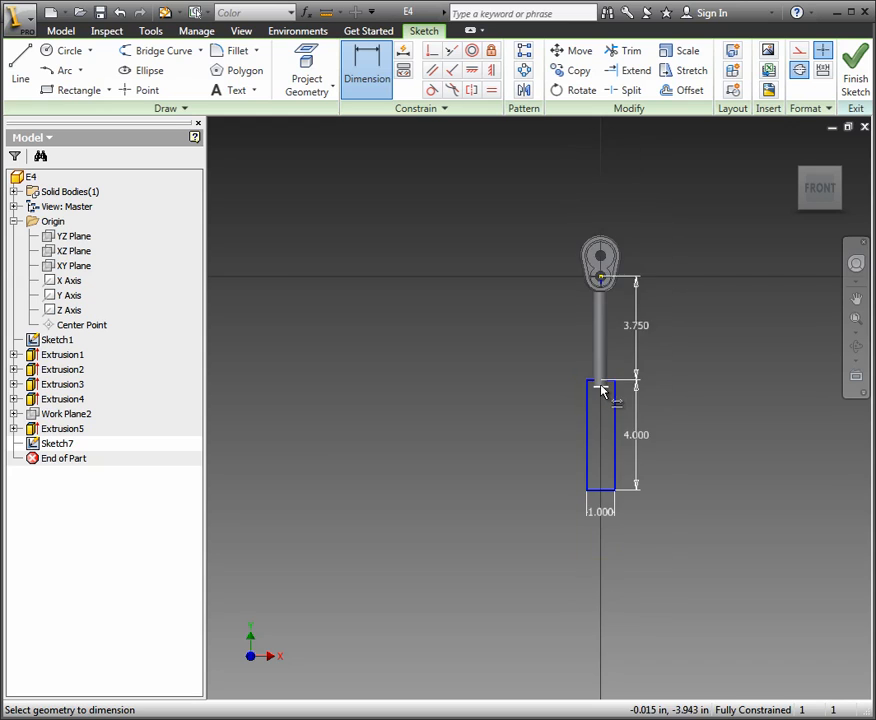
scroll(602, 385, down, 4)
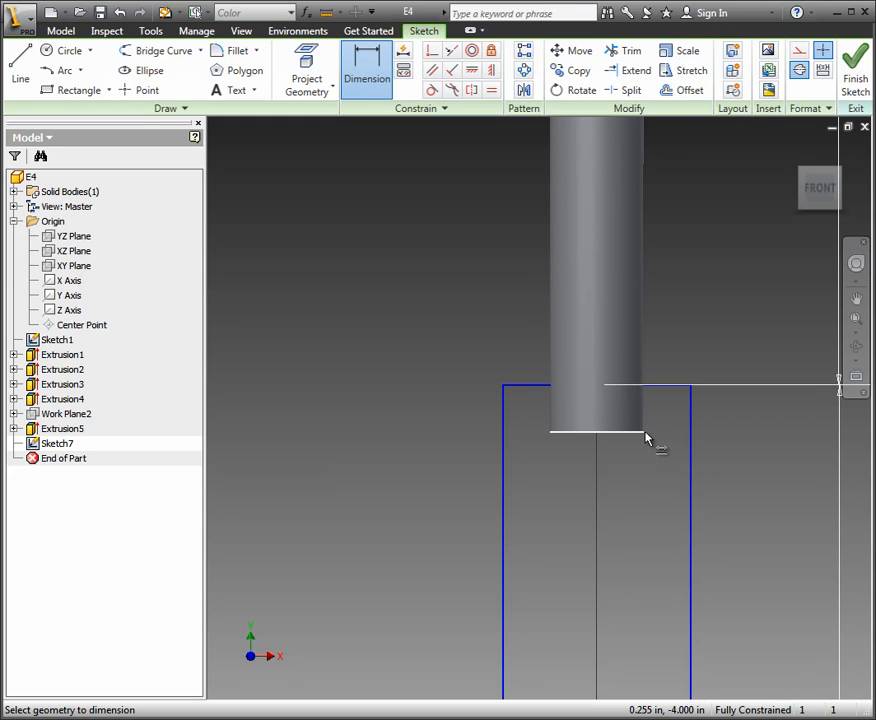
scroll(657, 483, up, 5)
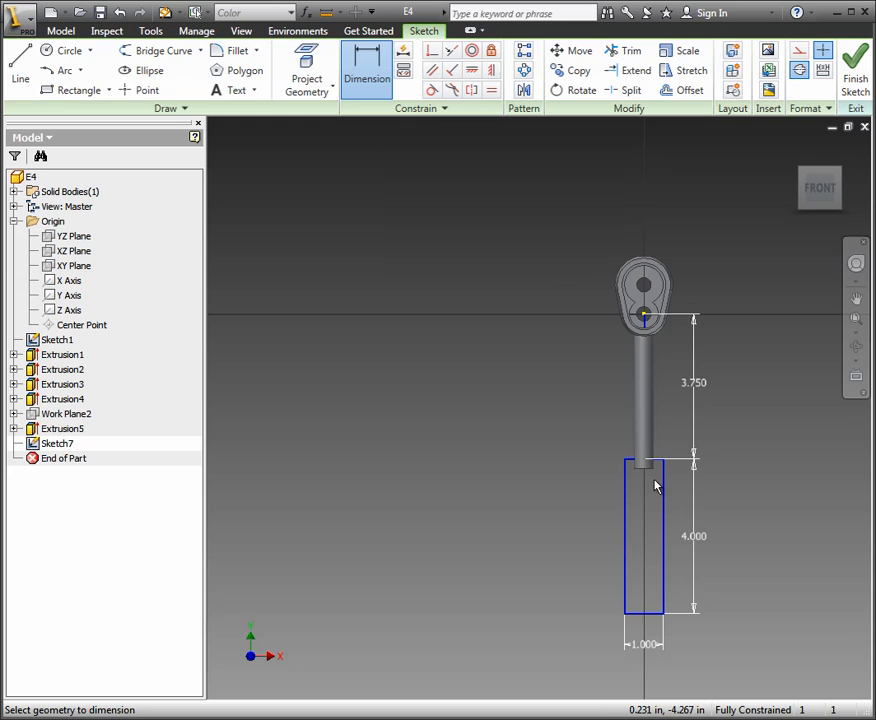
scroll(713, 518, down, 2)
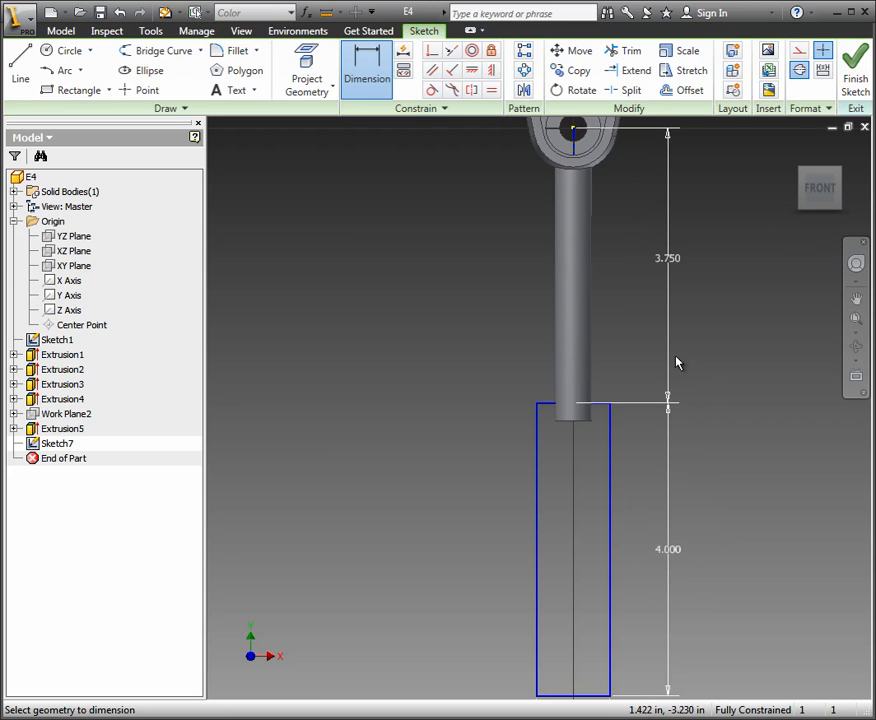
scroll(540, 455, up, 2)
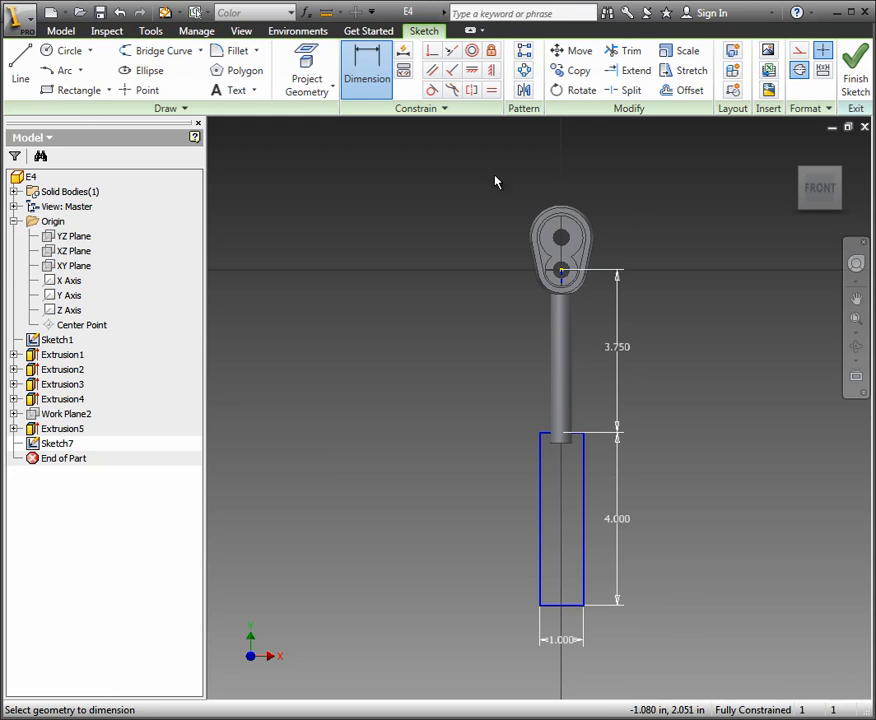
click(852, 75)
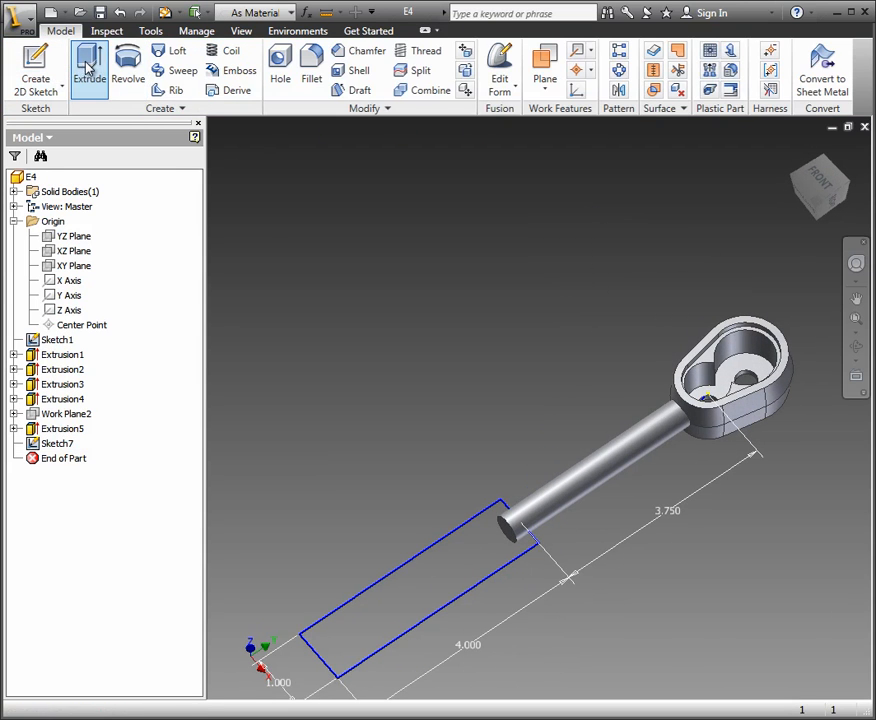
Step: Extrude the rectangle 0.75 in symmetrically about the sketch plane as a joined solid with a taper of -7 degrees
click(88, 68)
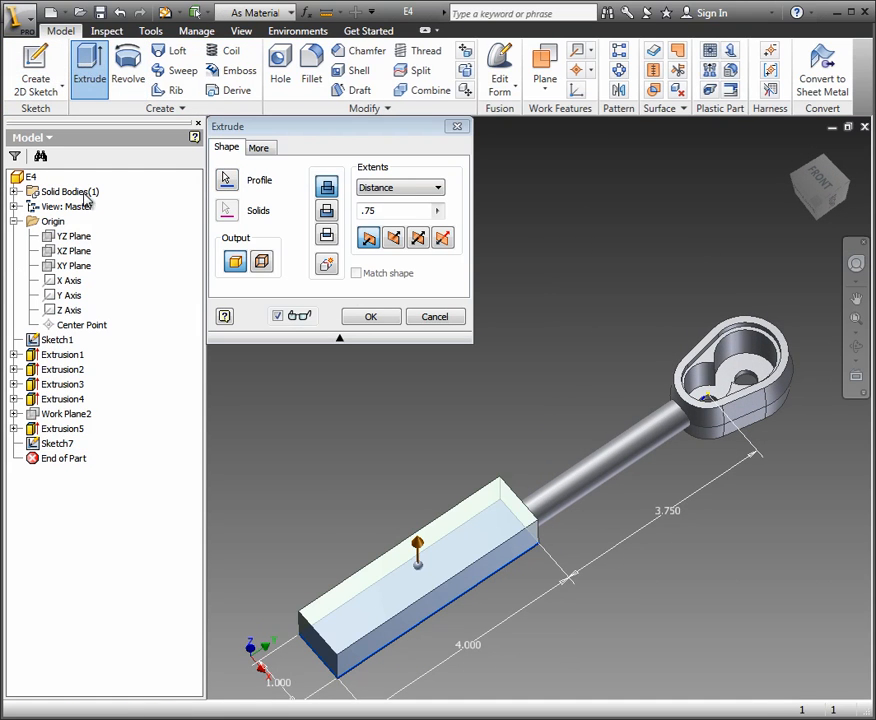
key(alt+Tab)
scroll(205, 562, down, 1)
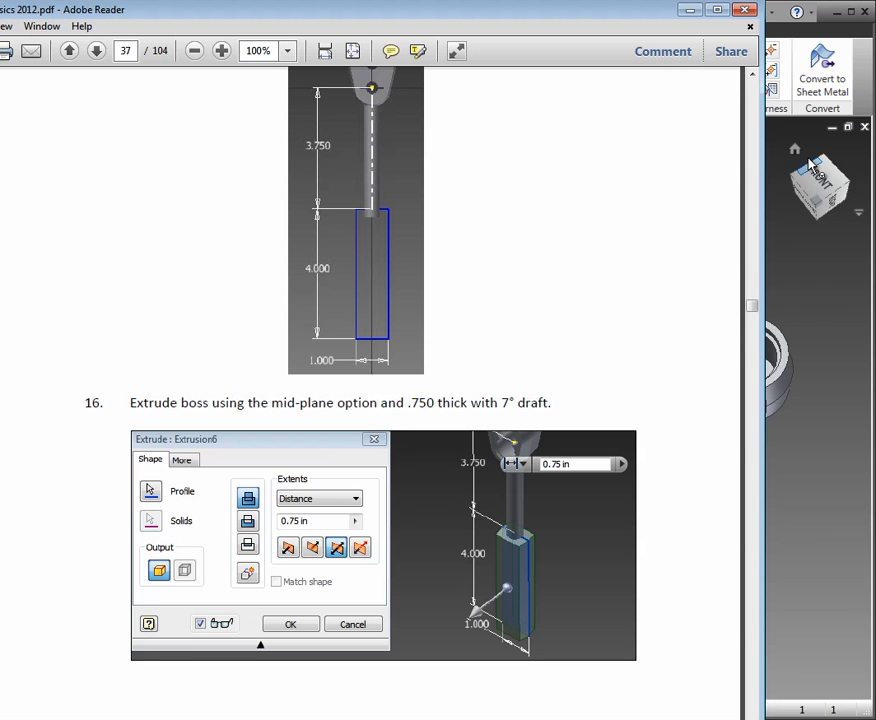
click(800, 288)
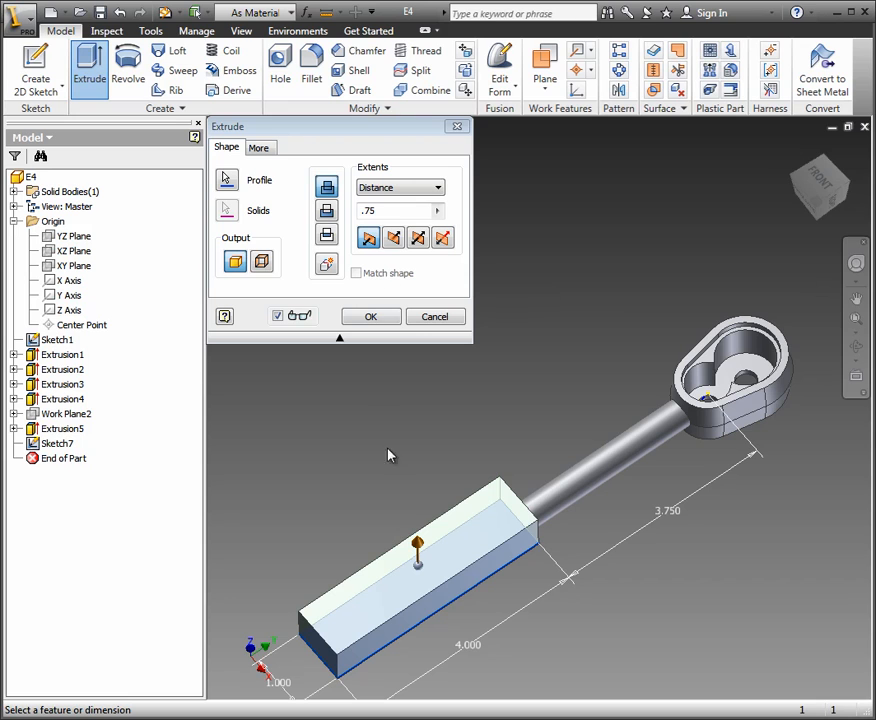
click(419, 238)
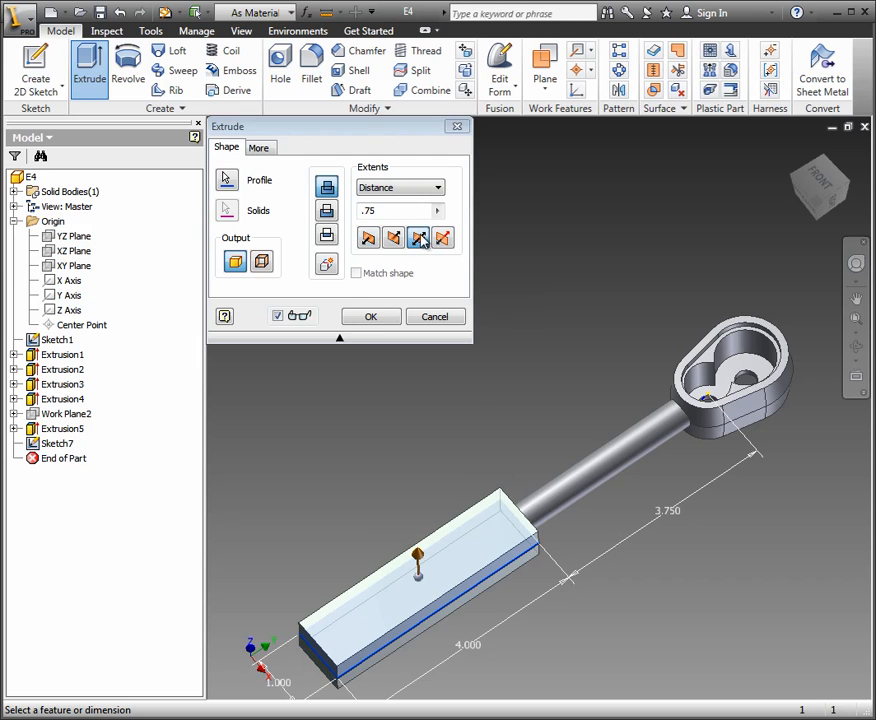
click(260, 148)
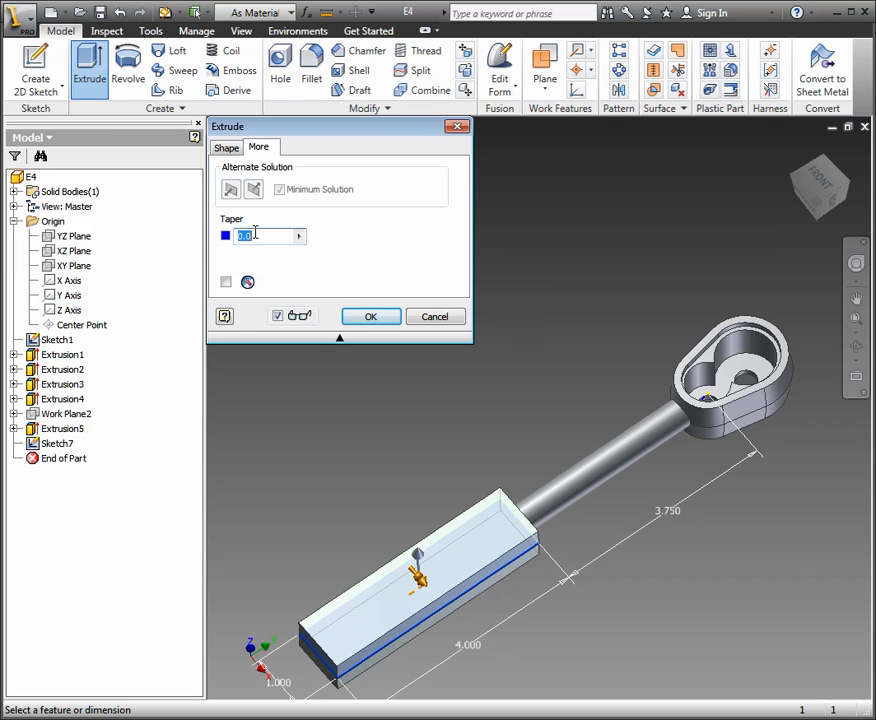
text(-.75)
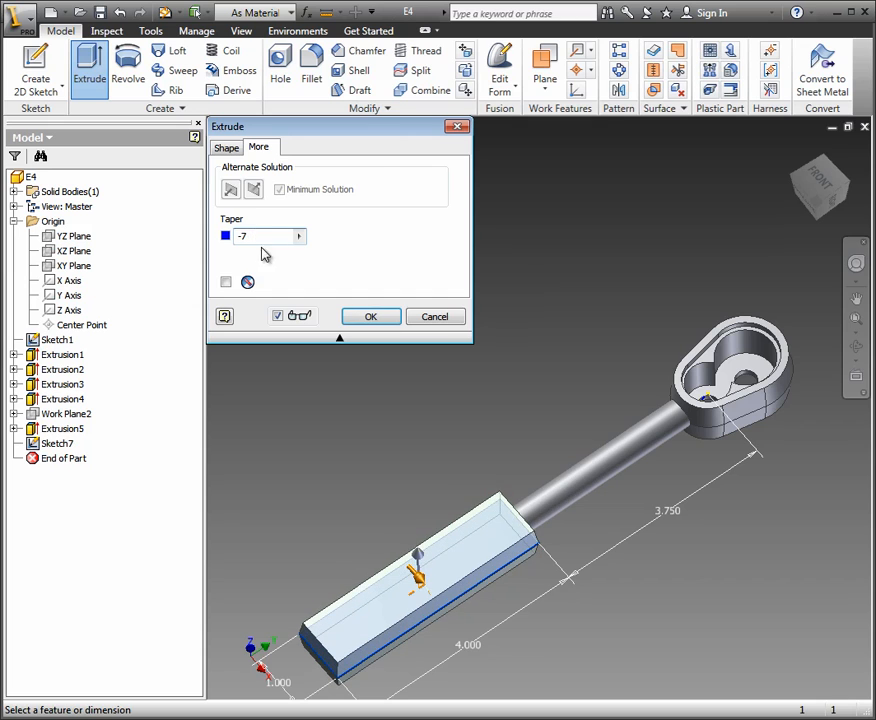
click(227, 148)
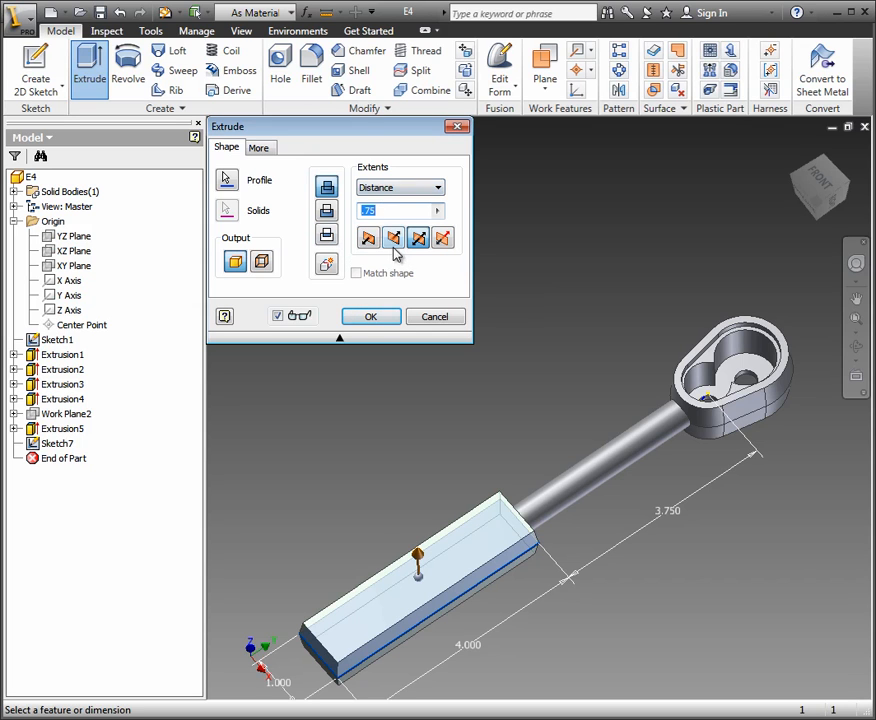
click(371, 317)
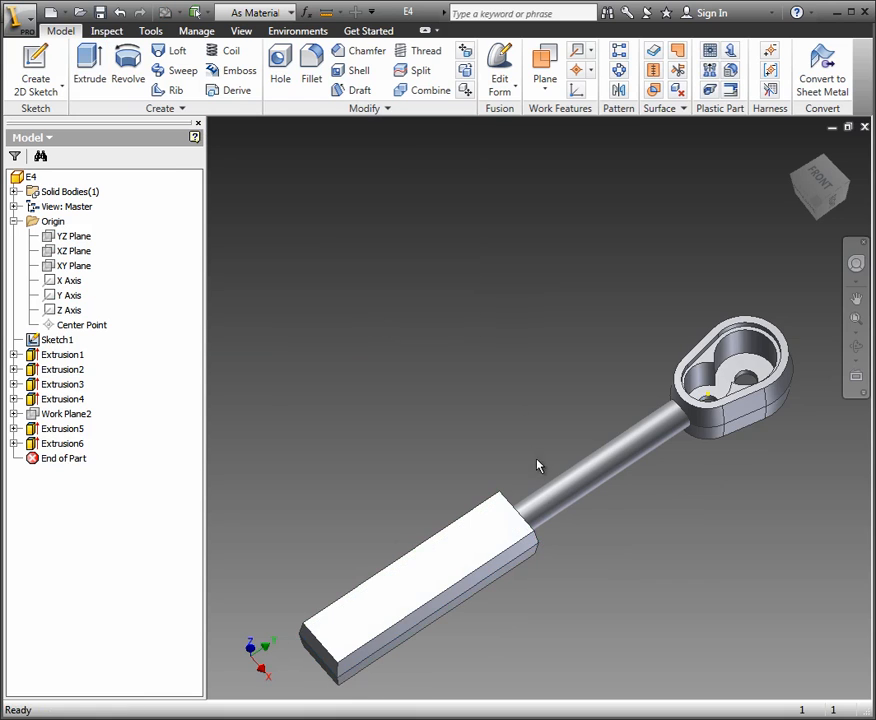
scroll(545, 464, down, 2)
scroll(543, 465, up, 4)
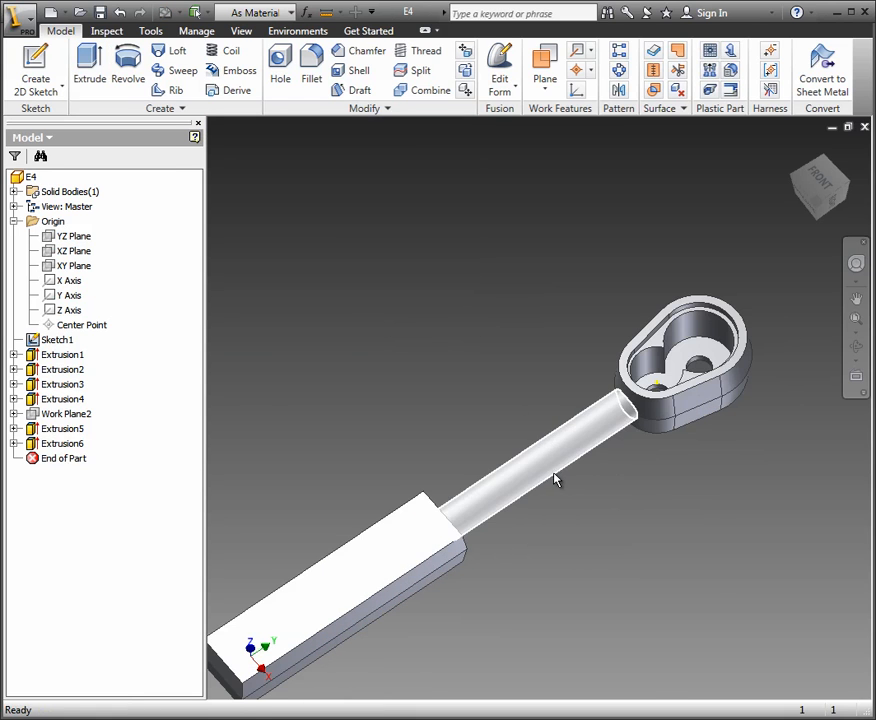
shift+middle_drag(533, 487, 544, 439)
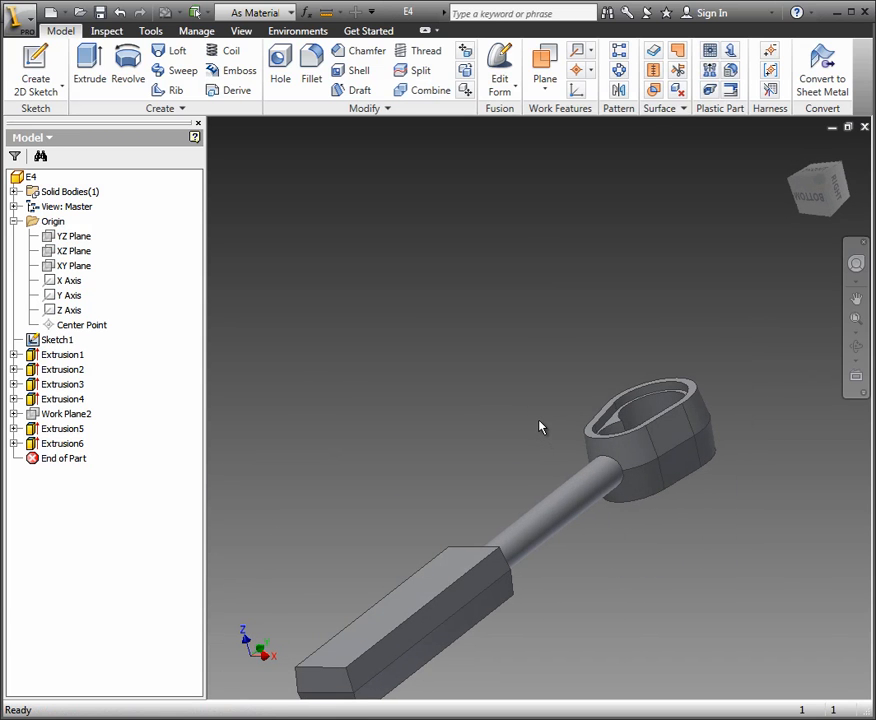
scroll(533, 495, down, 2)
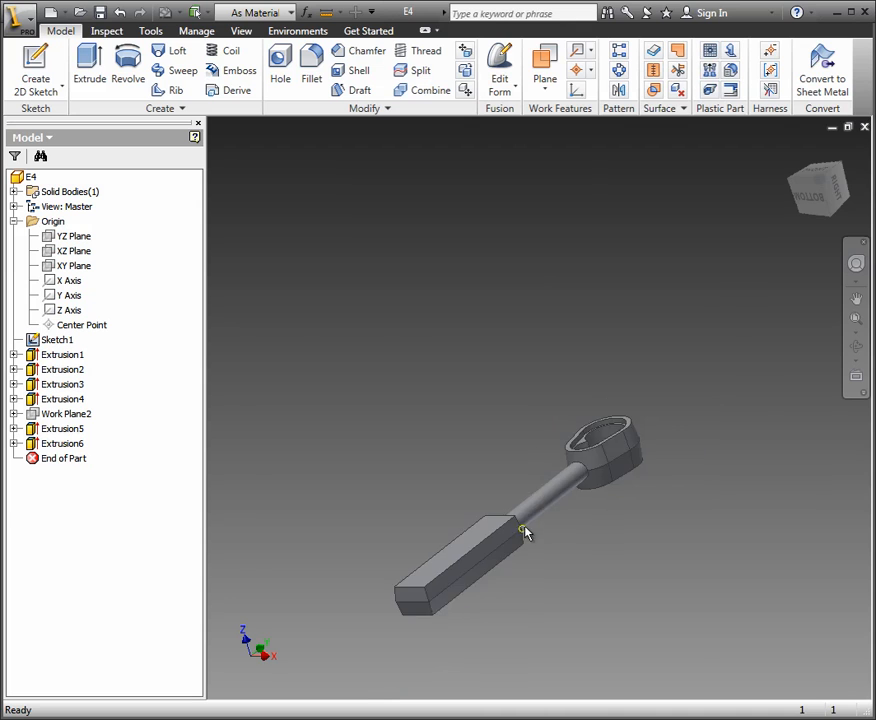
scroll(522, 525, up, 5)
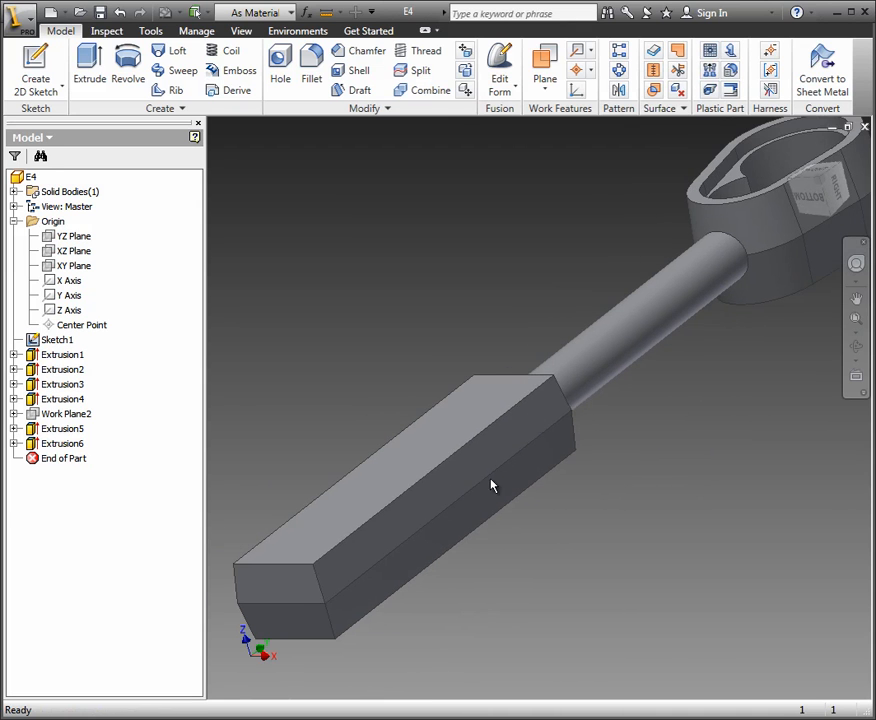
Step: Start a fillet and review steps 17 and 18 of the PDF manual for the edges and radii
scroll(653, 401, down, 2)
middle_drag(653, 401, 621, 400)
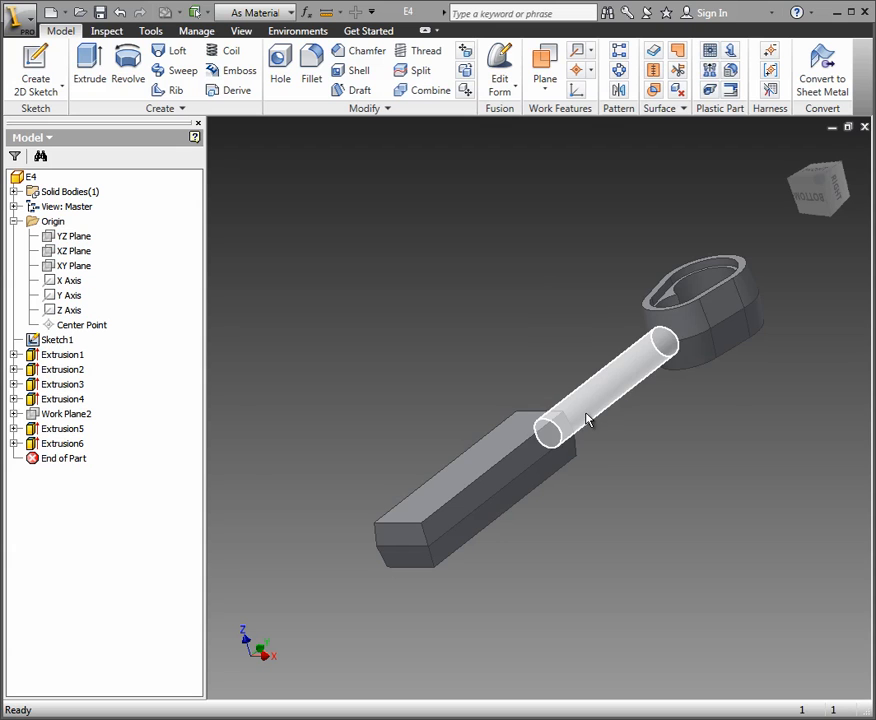
shift+middle_drag(585, 420, 650, 355)
scroll(729, 285, up, 4)
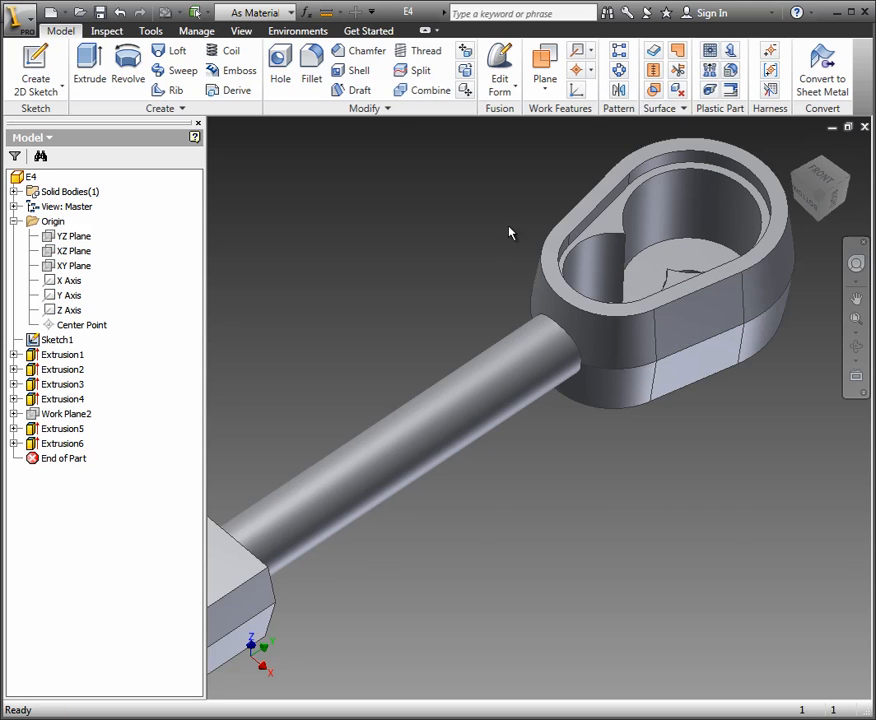
click(310, 68)
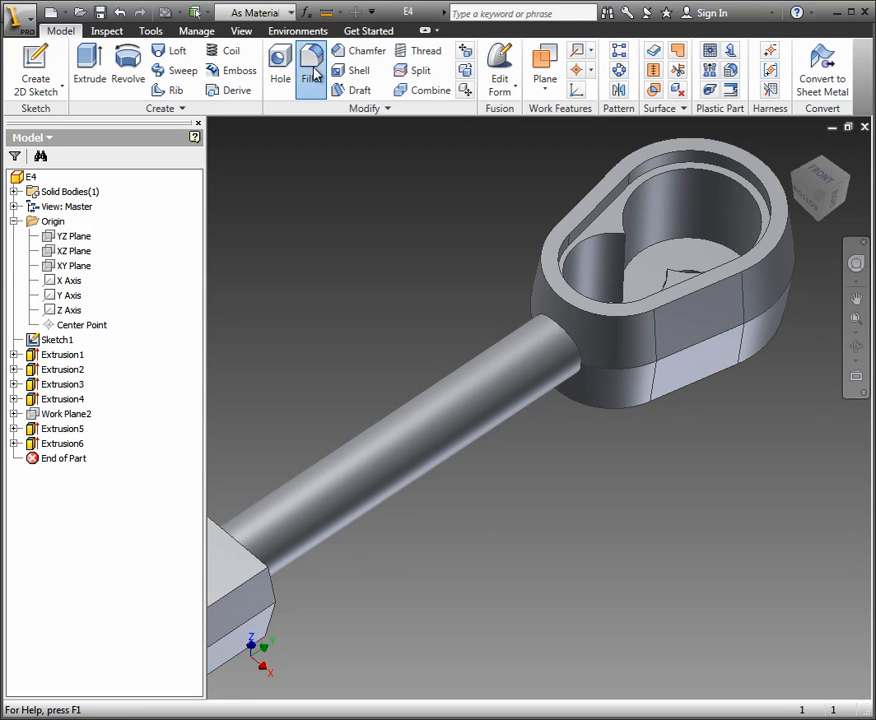
scroll(369, 538, down, 10)
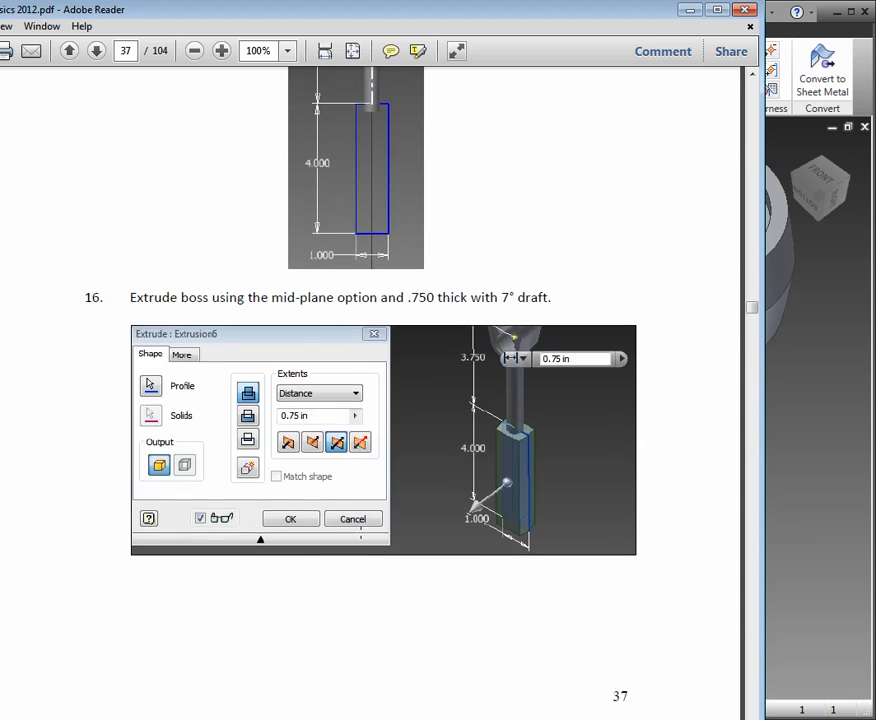
scroll(353, 518, up, 1)
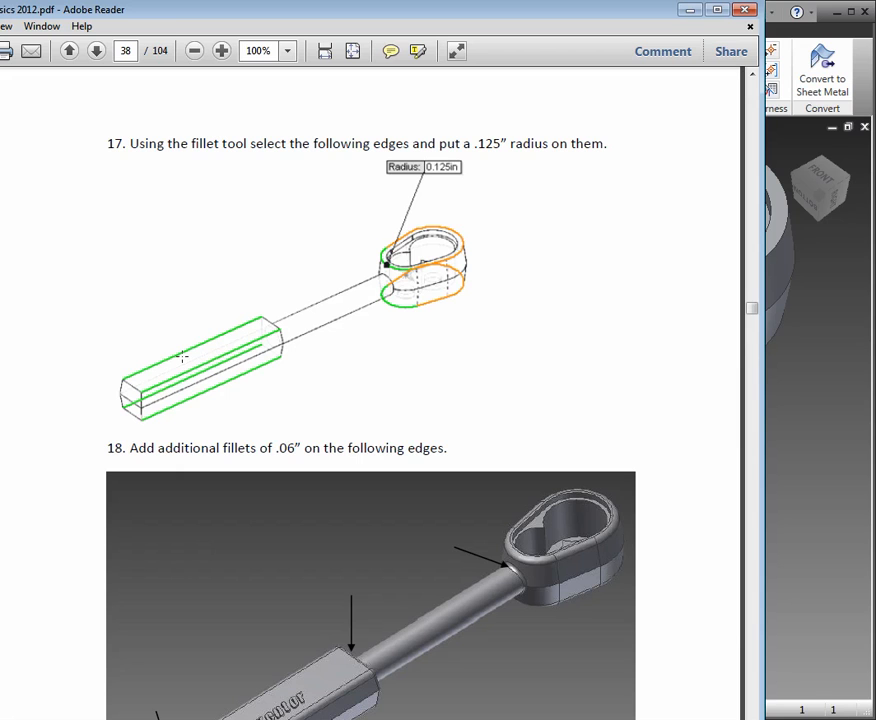
click(798, 403)
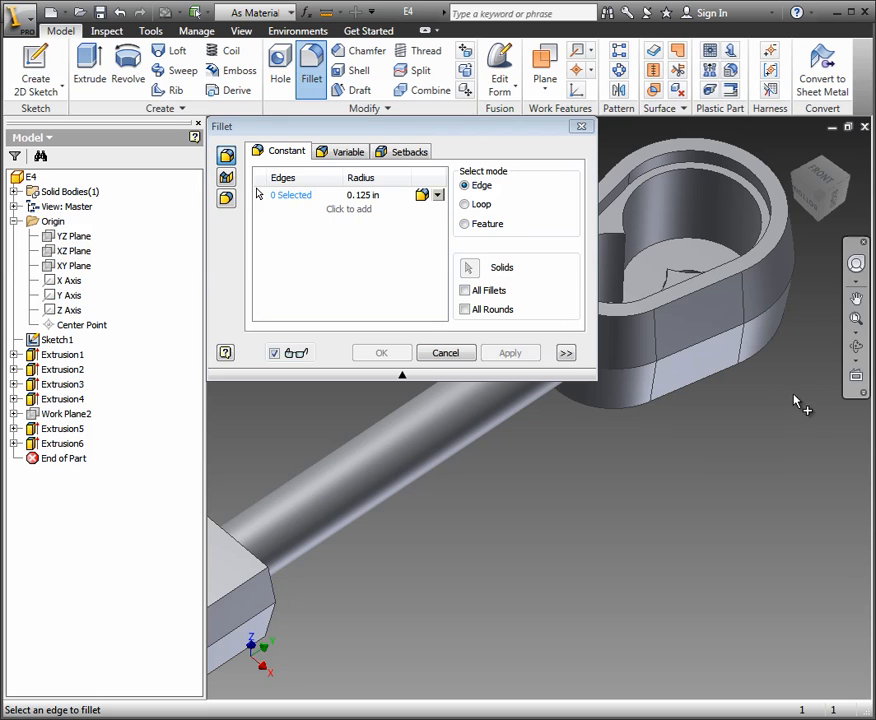
Step: Fillet the head's upper and lower outer rims and the grip's four long outer edges with a 0.125 in radius
click(695, 303)
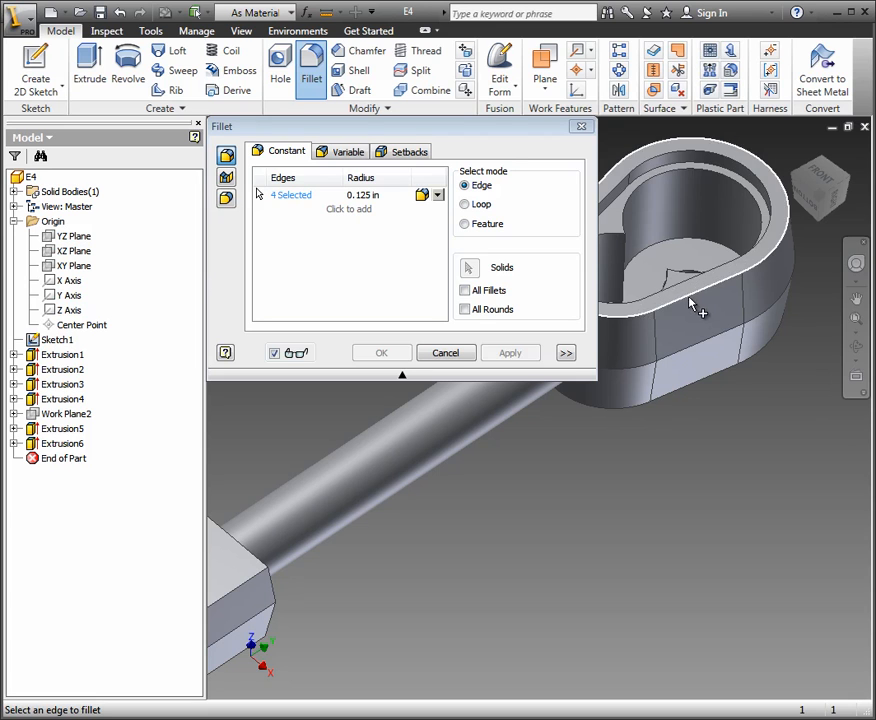
click(698, 390)
scroll(708, 498, down, 5)
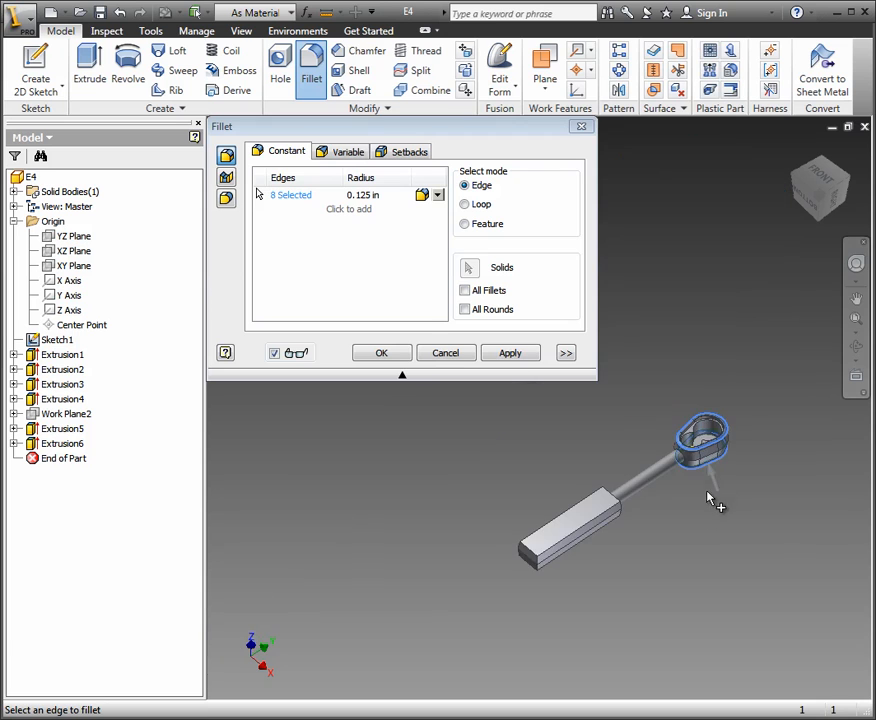
scroll(587, 535, up, 5)
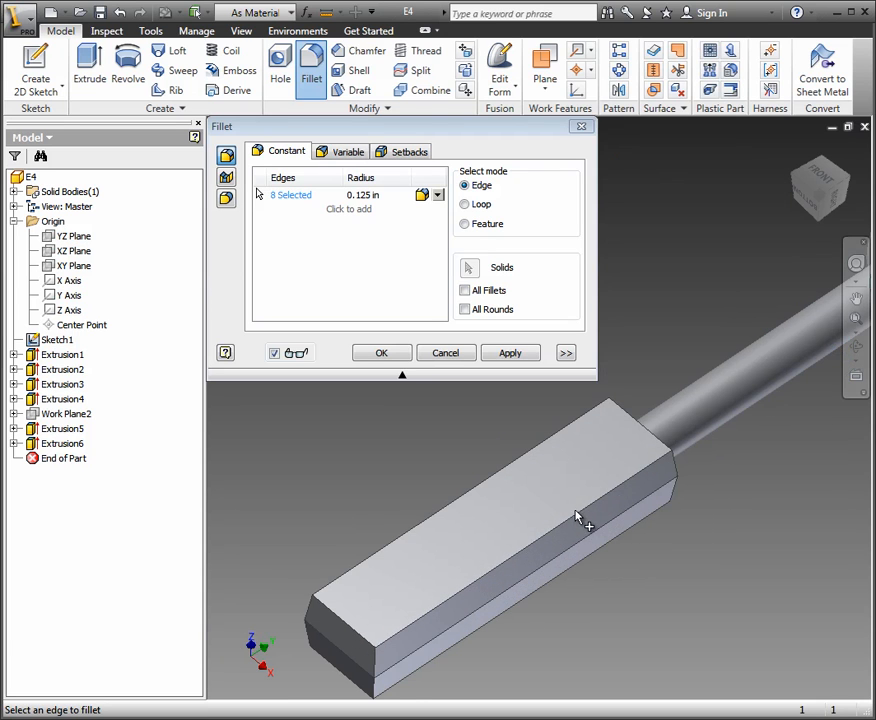
click(581, 513)
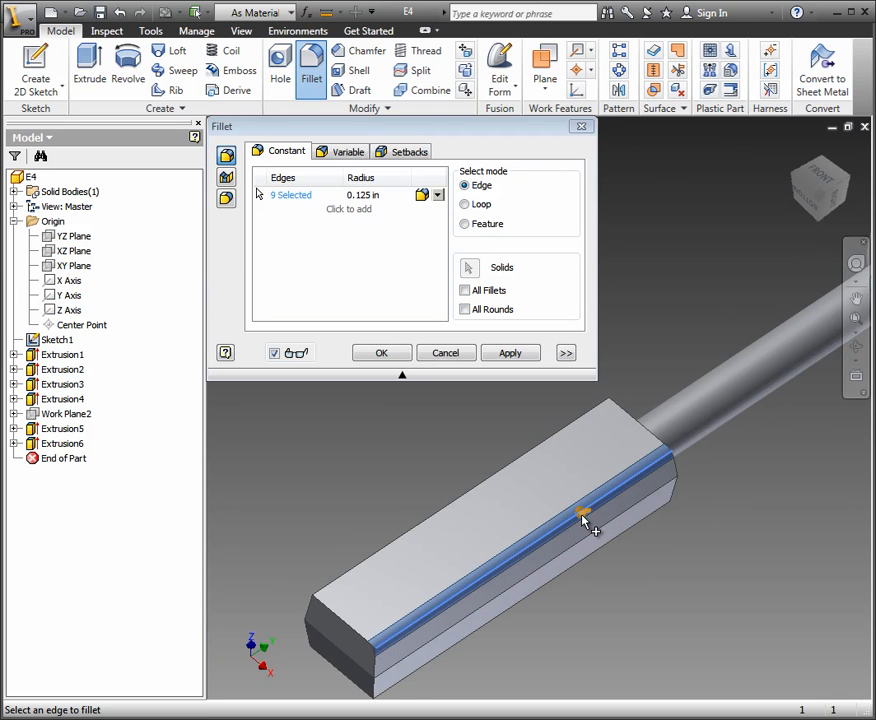
click(524, 456)
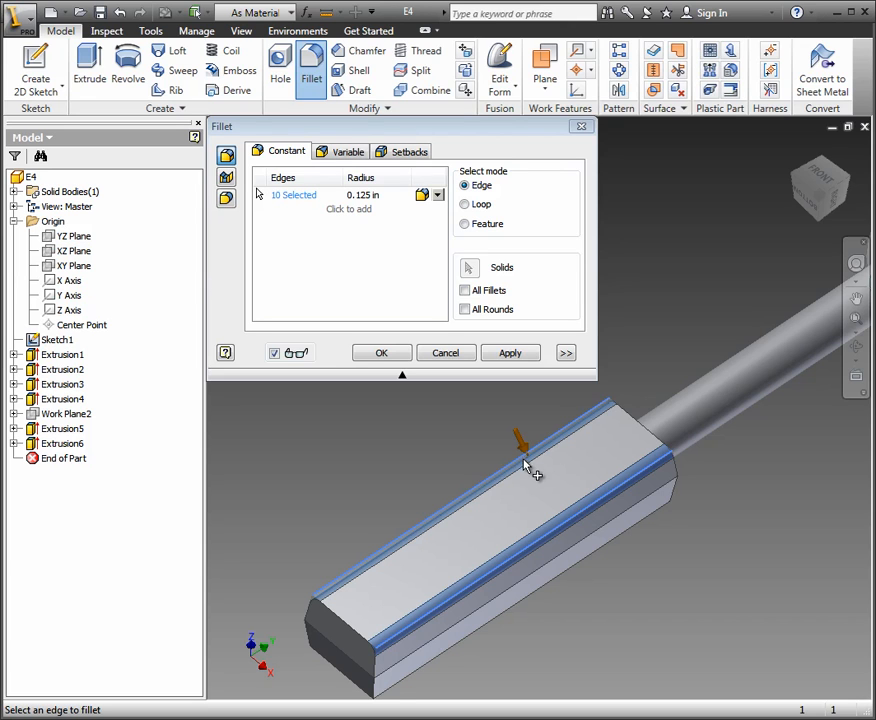
click(537, 598)
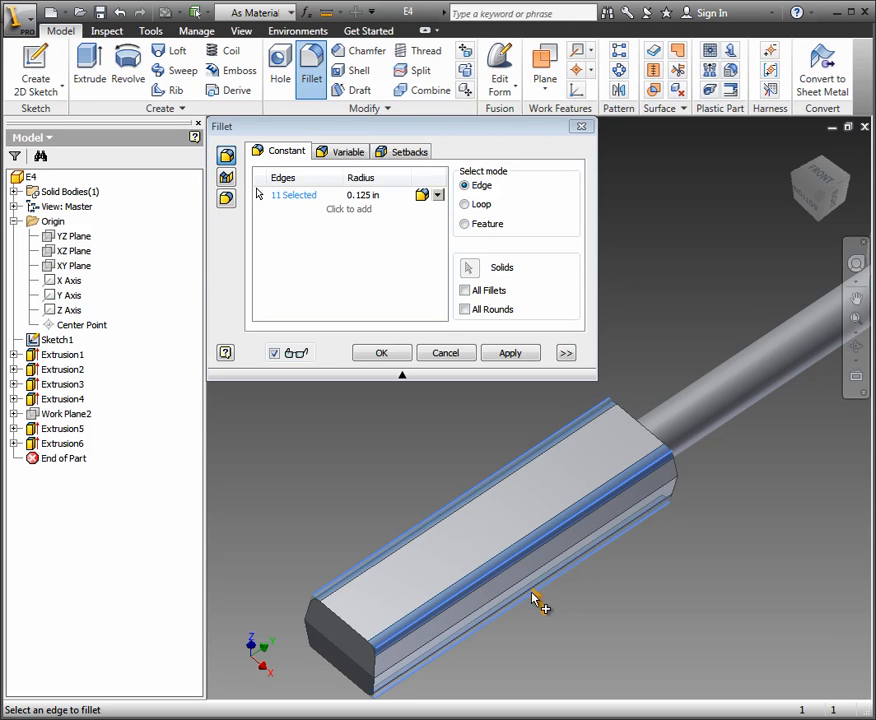
click(455, 563)
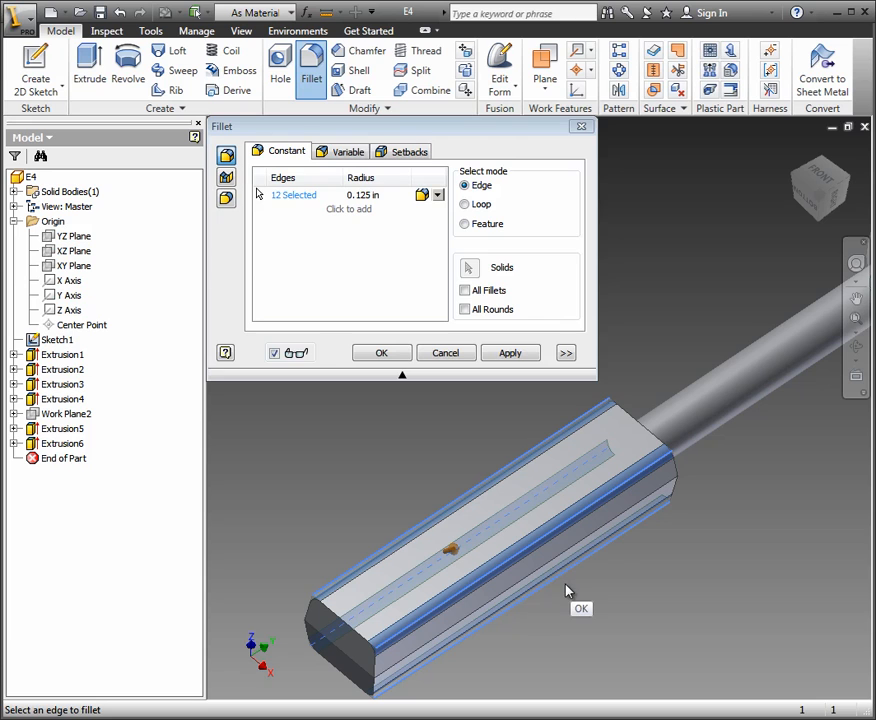
key(Return)
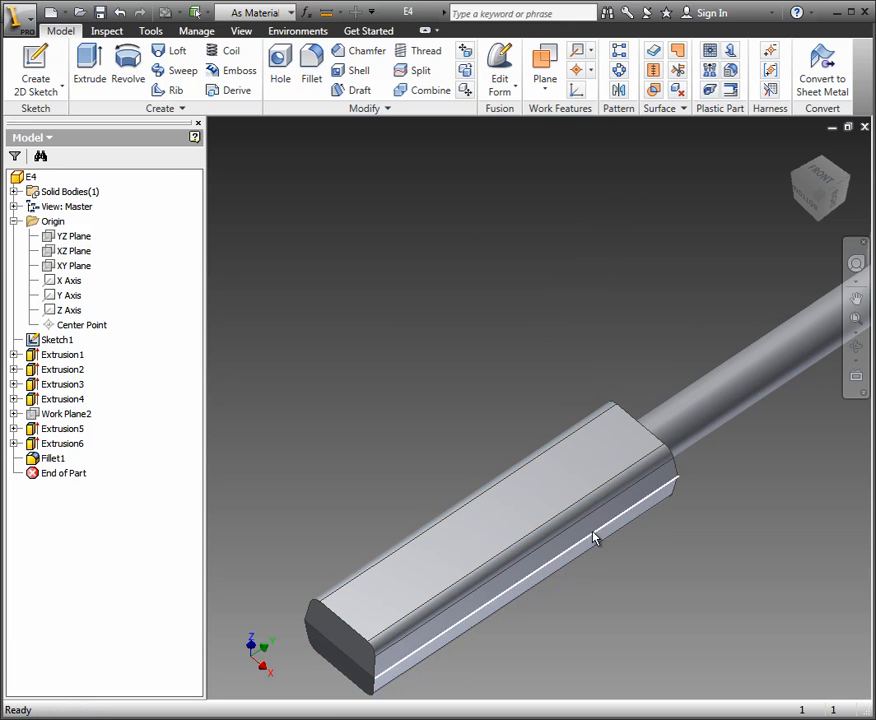
Step: Start a second fillet with a .06 in radius and select the edge loops around both ends of the grip
scroll(535, 459, down, 5)
scroll(658, 432, up, 3)
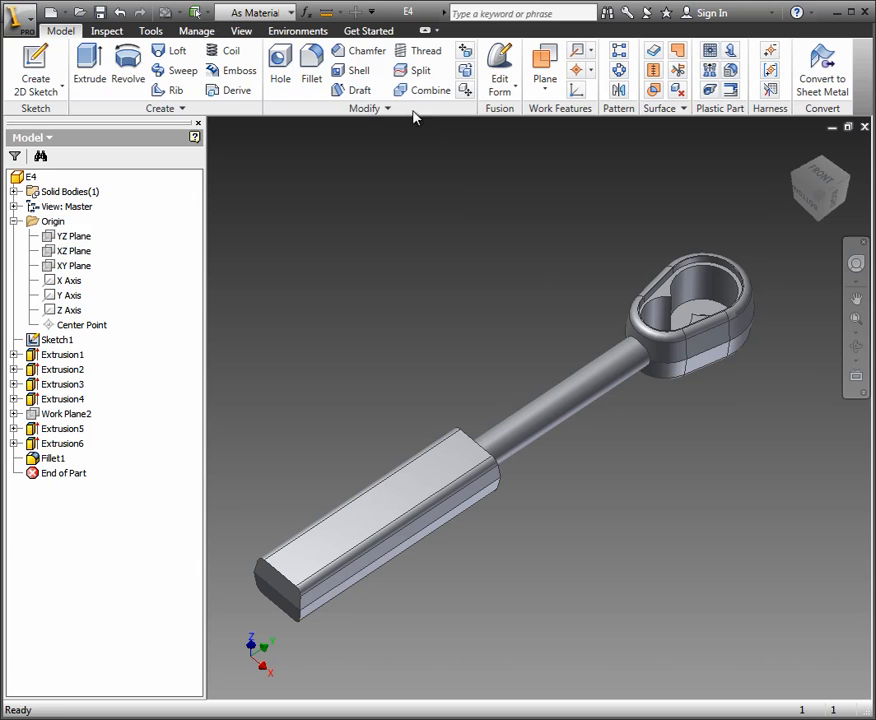
click(311, 68)
click(362, 194)
text(06)
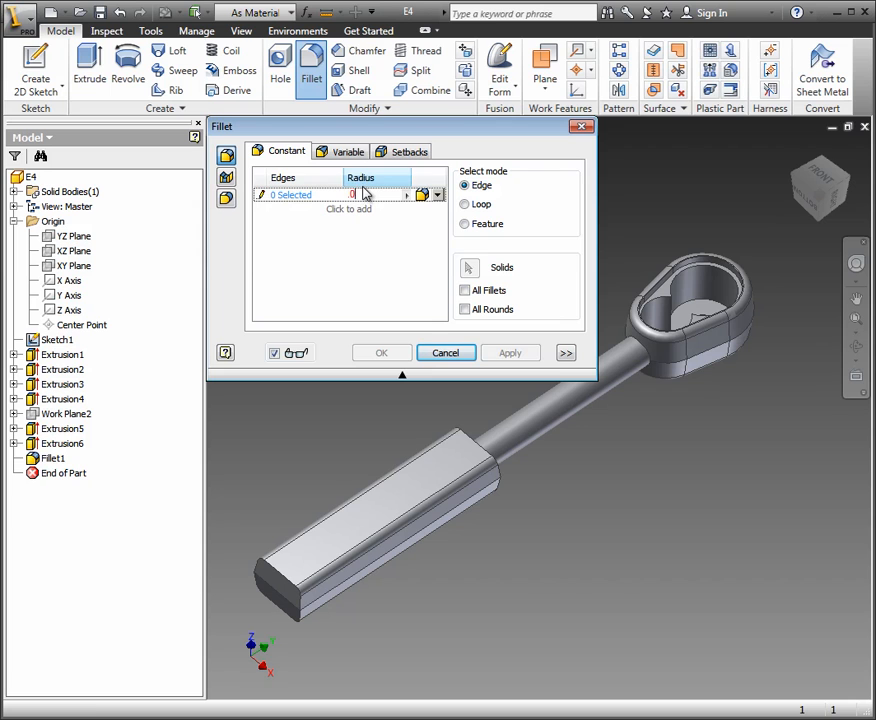
click(293, 590)
scroll(293, 590, up, 5)
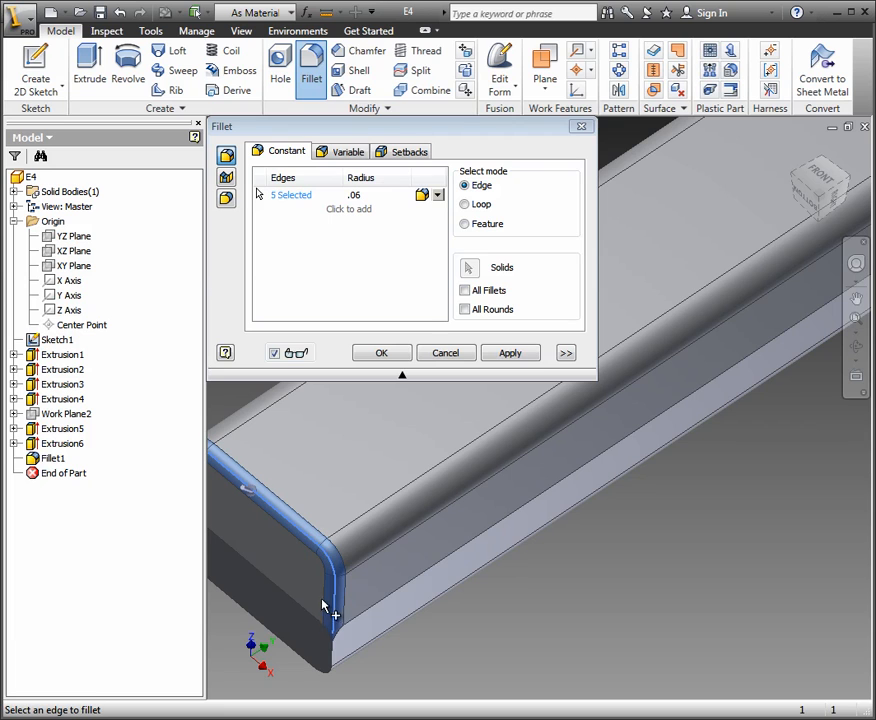
click(305, 666)
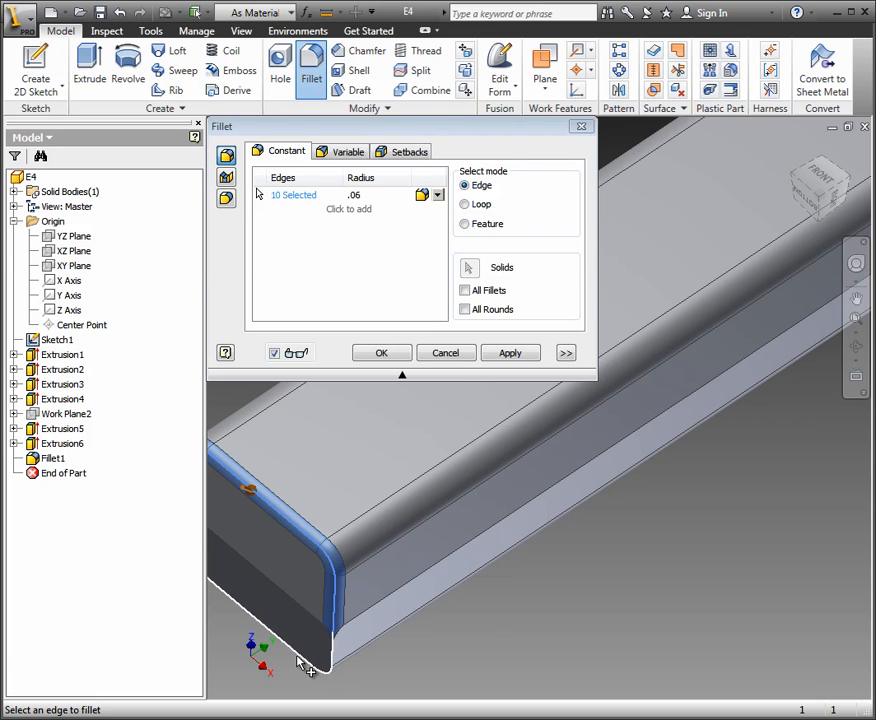
scroll(485, 620, down, 3)
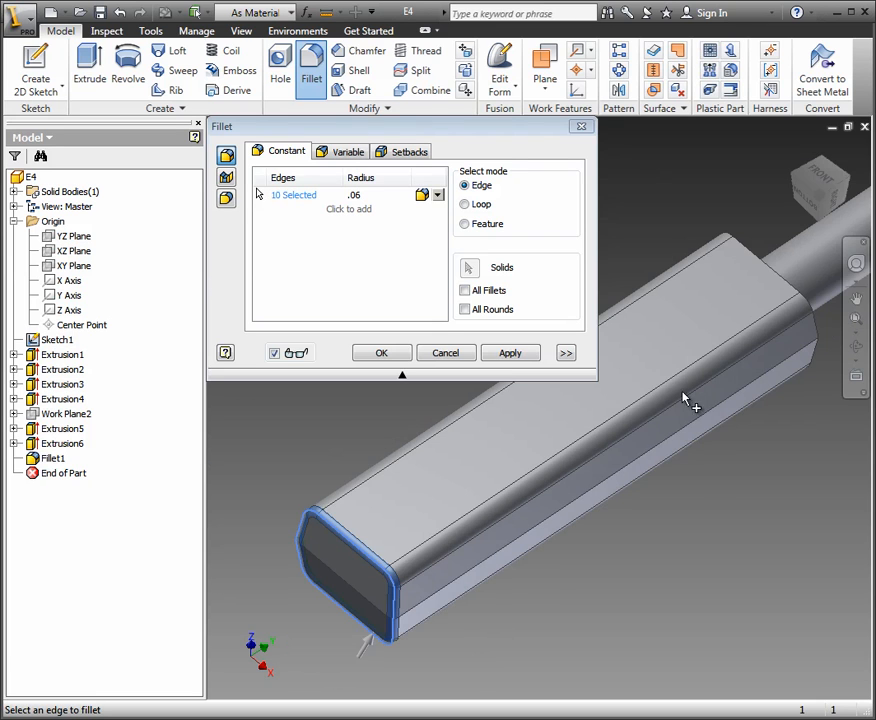
click(780, 283)
scroll(632, 437, down, 3)
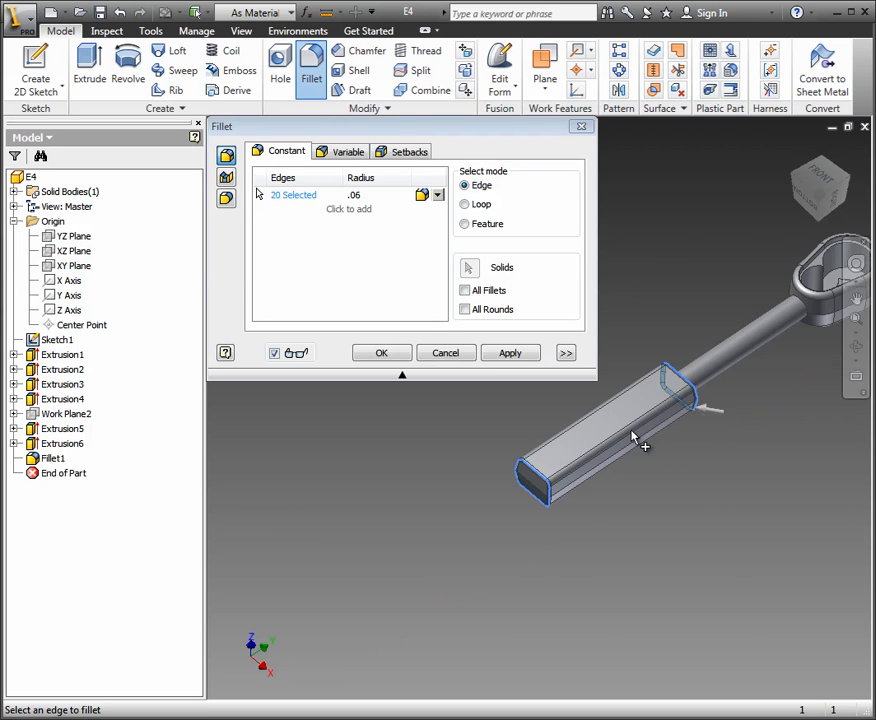
Step: Add the edges where the cylindrical handle meets the head and the grip to the selection and create the fillet
scroll(784, 319, up, 5)
scroll(776, 328, down, 4)
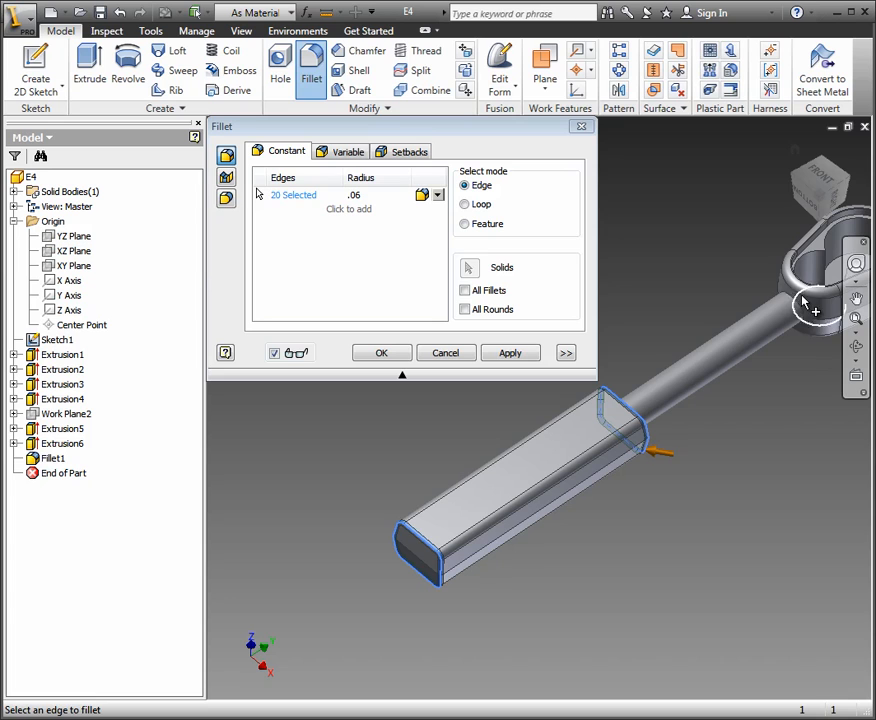
click(800, 312)
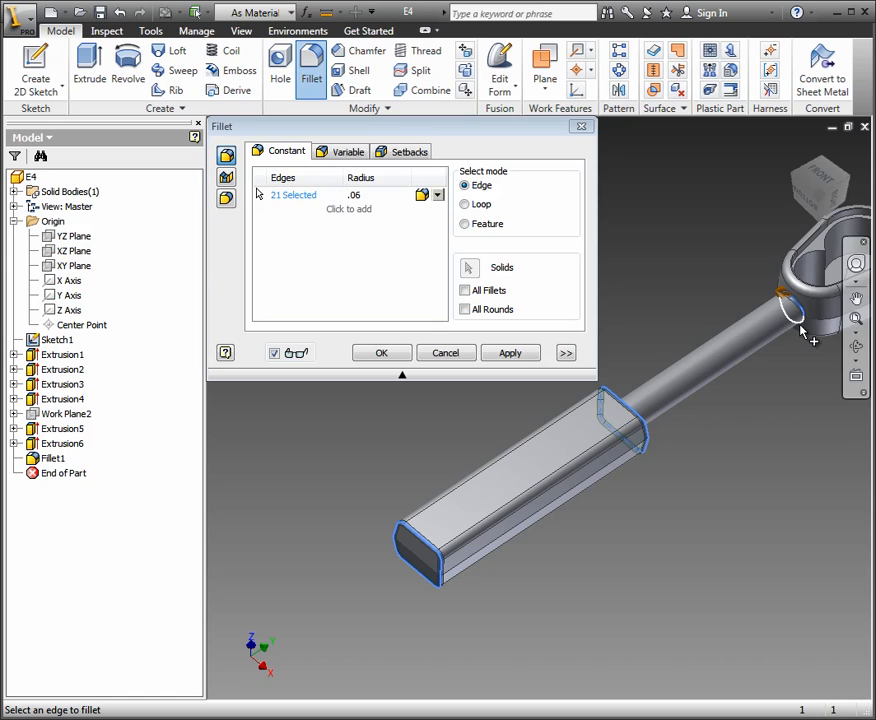
click(800, 328)
click(632, 437)
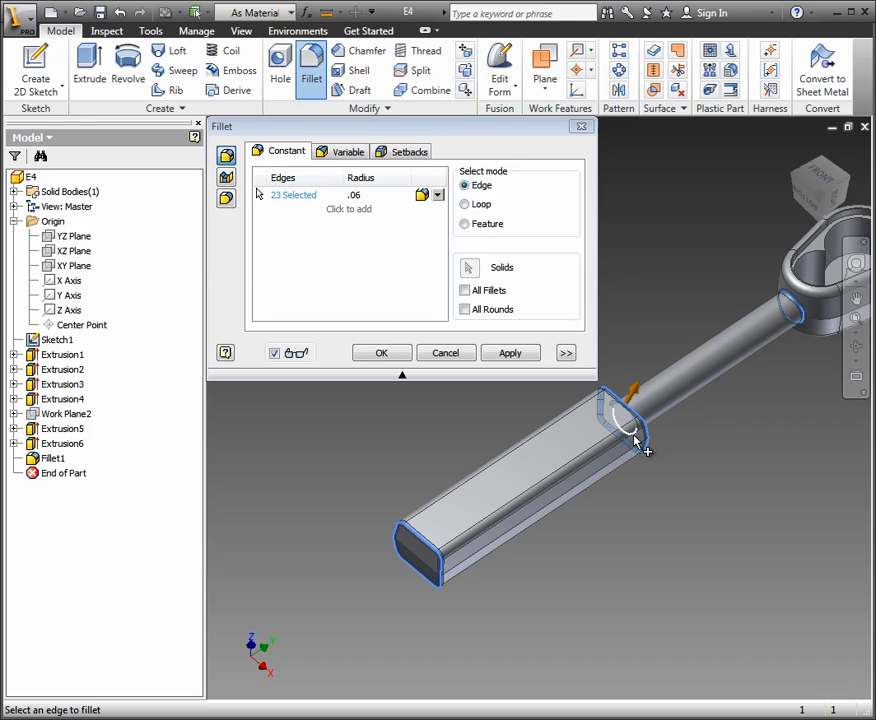
click(634, 437)
click(374, 354)
scroll(487, 395, up, 3)
scroll(630, 347, down, 4)
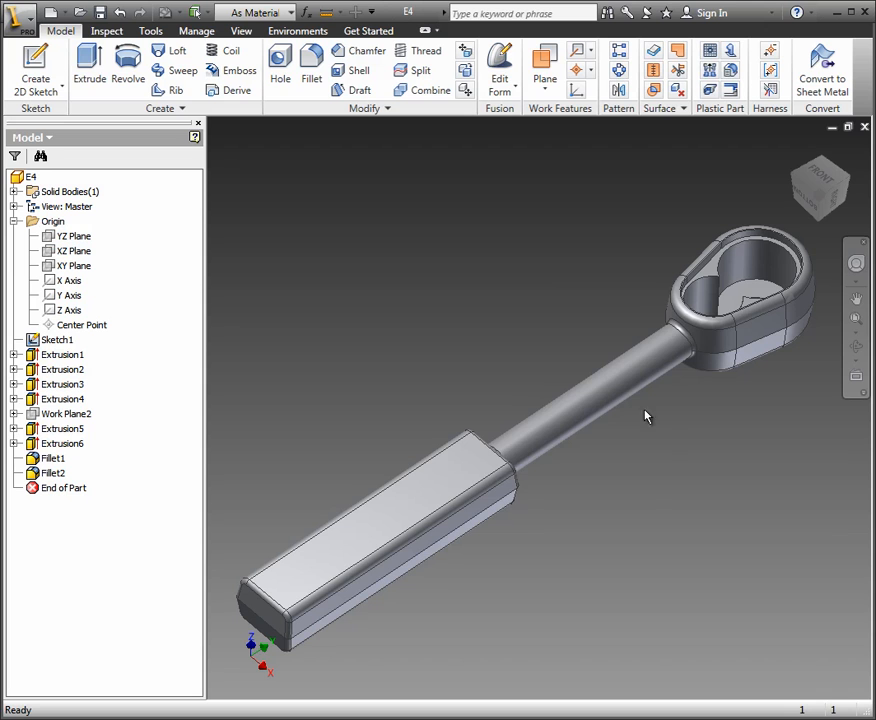
Step: Create a new sketch on the grip's flat upper face
mouse_move(671, 397)
shift+middle_down()
mouse_move(663, 424)
mouse_move(682, 405)
mouse_move(672, 395)
mouse_move(678, 403)
shift+middle_up()
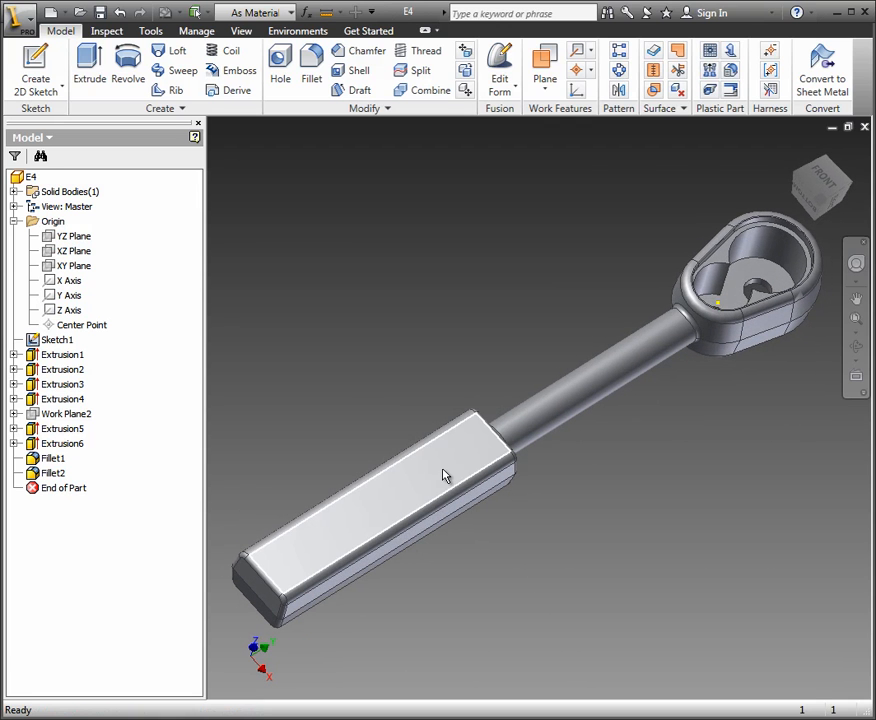
click(392, 515)
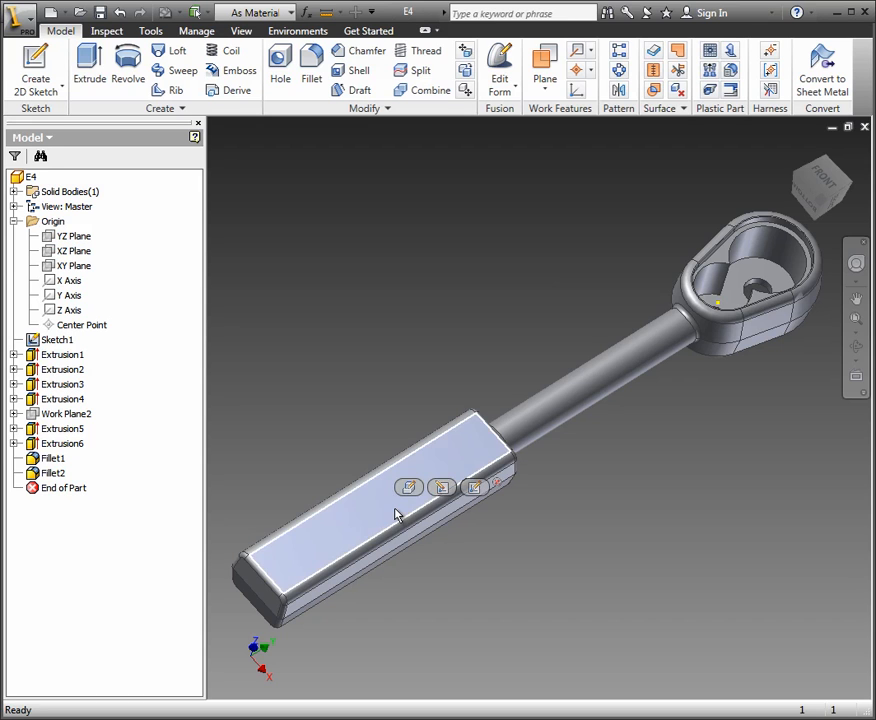
click(474, 489)
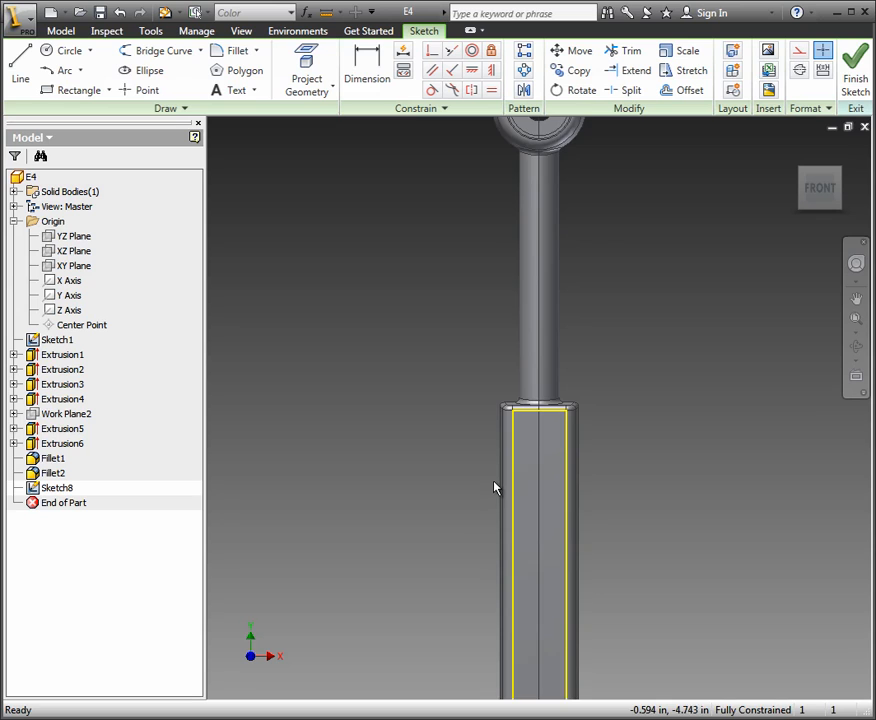
scroll(494, 487, down, 2)
scroll(532, 514, up, 5)
Step: Draw a vertical centerline about 1.6 in long on the grip face, right of its middle, and shift it slightly toward the middle
click(12, 60)
click(799, 69)
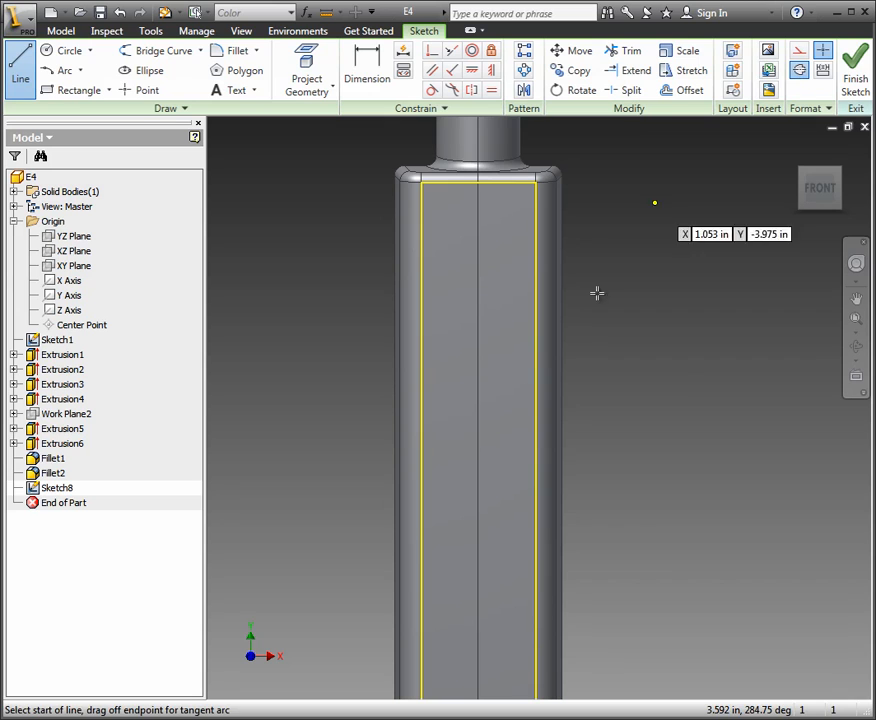
click(545, 546)
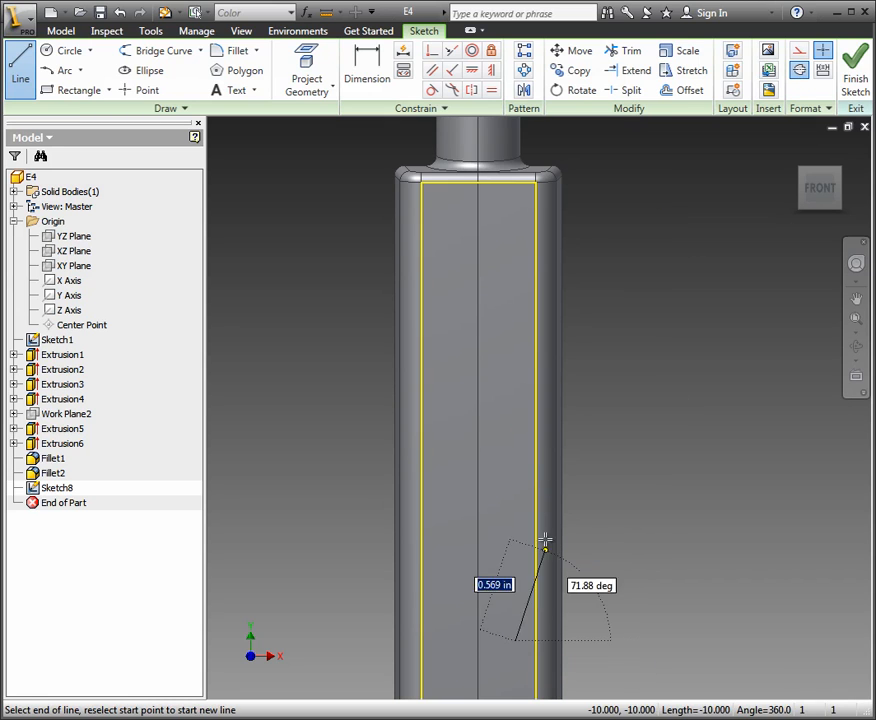
click(515, 358)
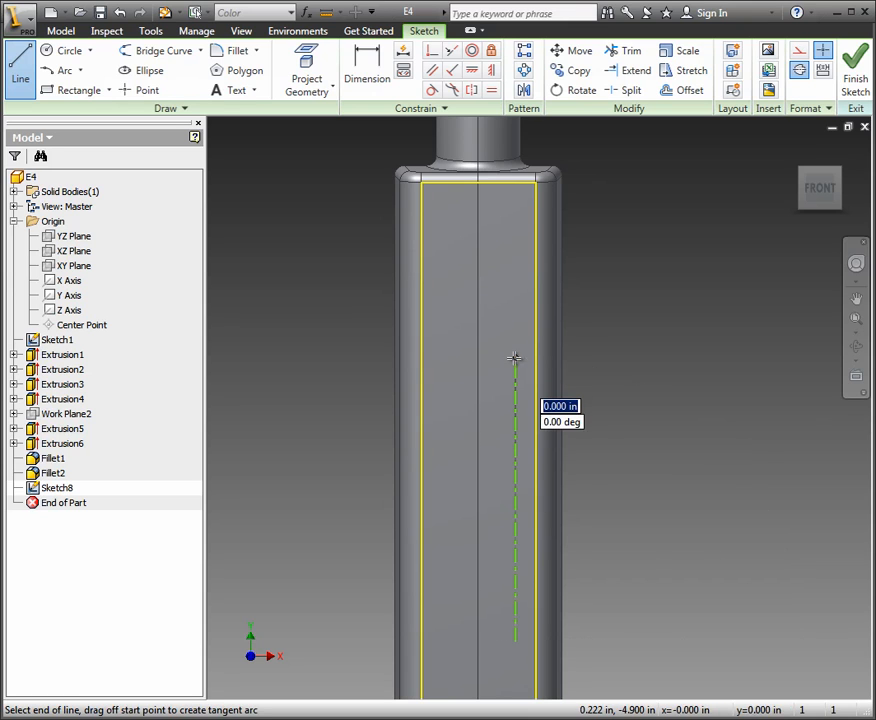
key(Escape)
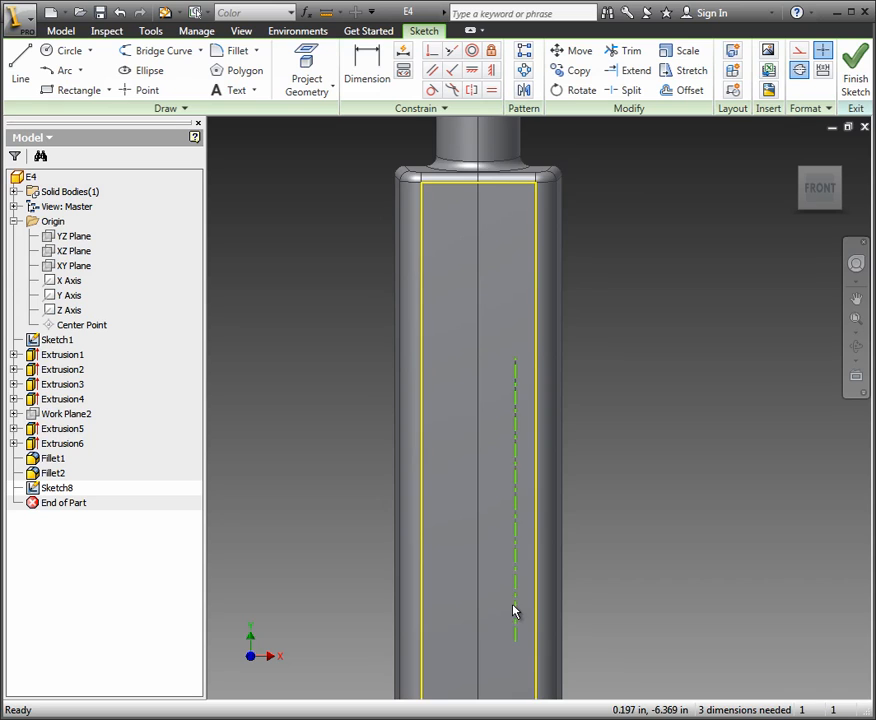
scroll(520, 612, down, 3)
scroll(563, 627, down, 2)
scroll(569, 657, up, 3)
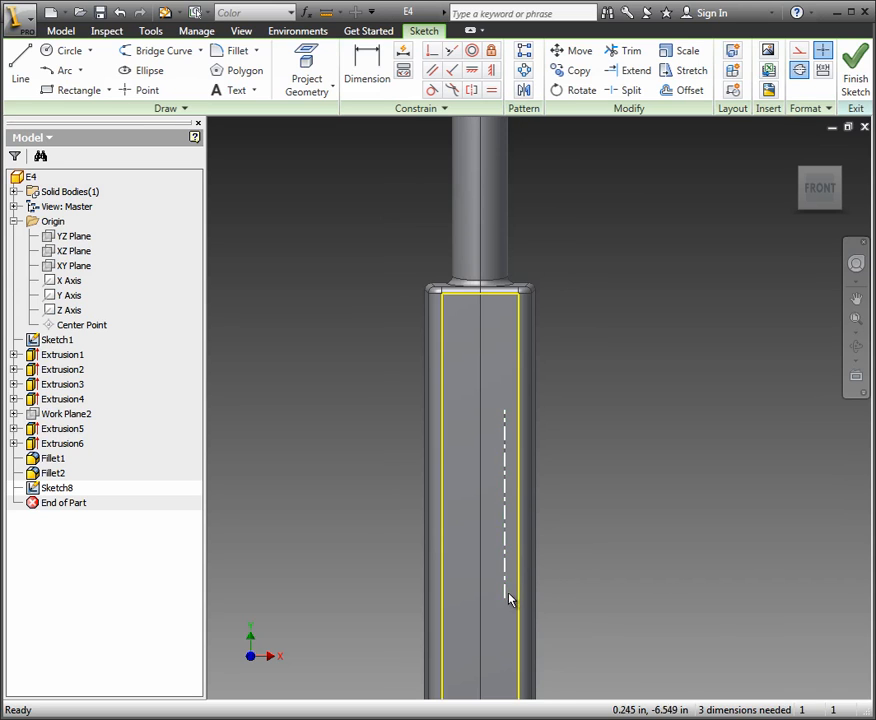
drag(507, 590, 500, 588)
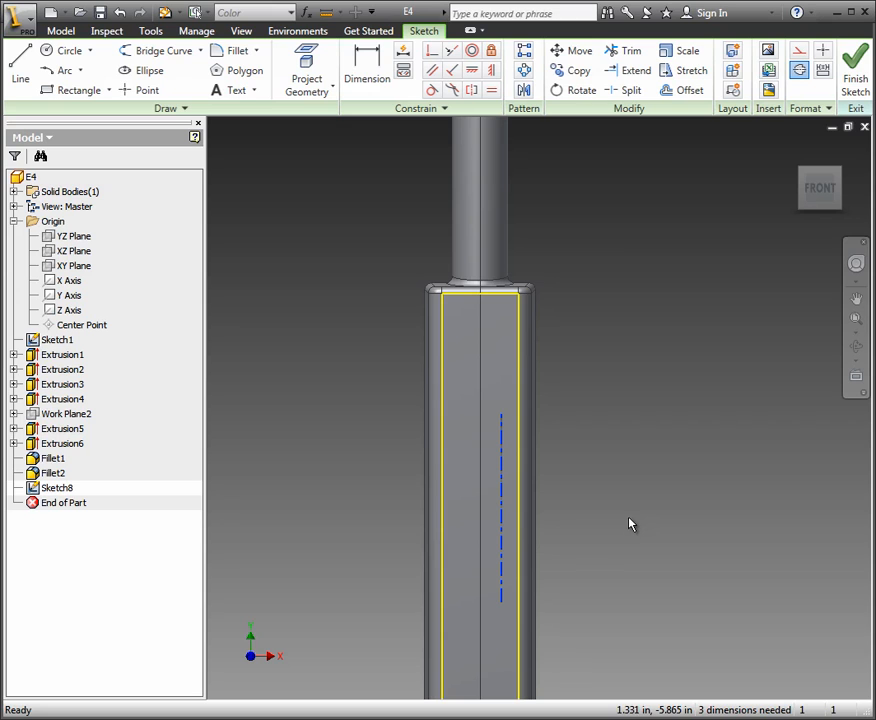
Step: Start a Geometry Text on the vertical centerline of the grip face and set its font to Arial Black
click(254, 90)
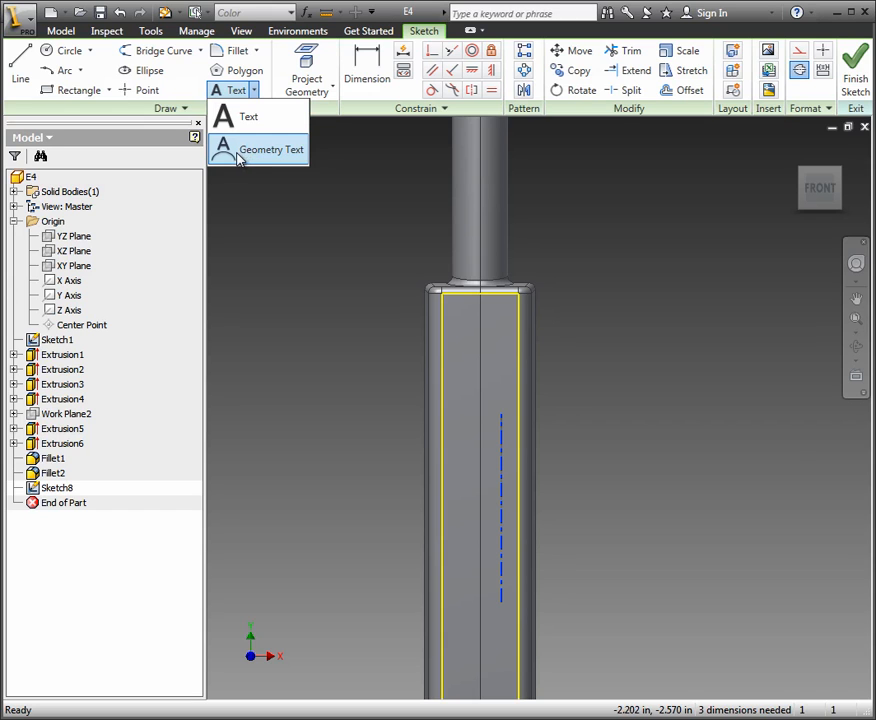
click(240, 151)
click(497, 448)
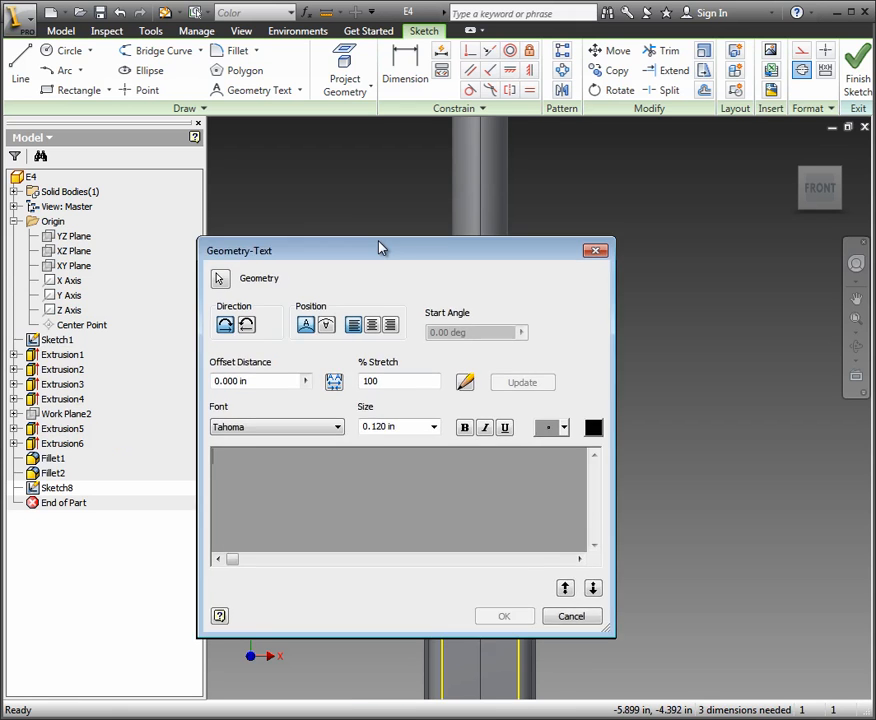
drag(379, 244, 207, 66)
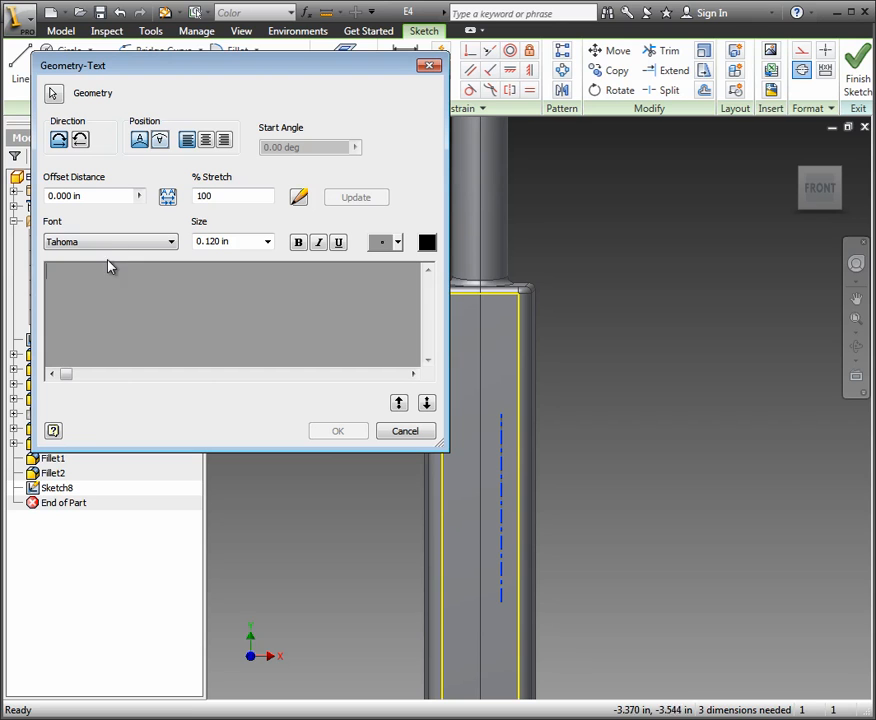
click(172, 242)
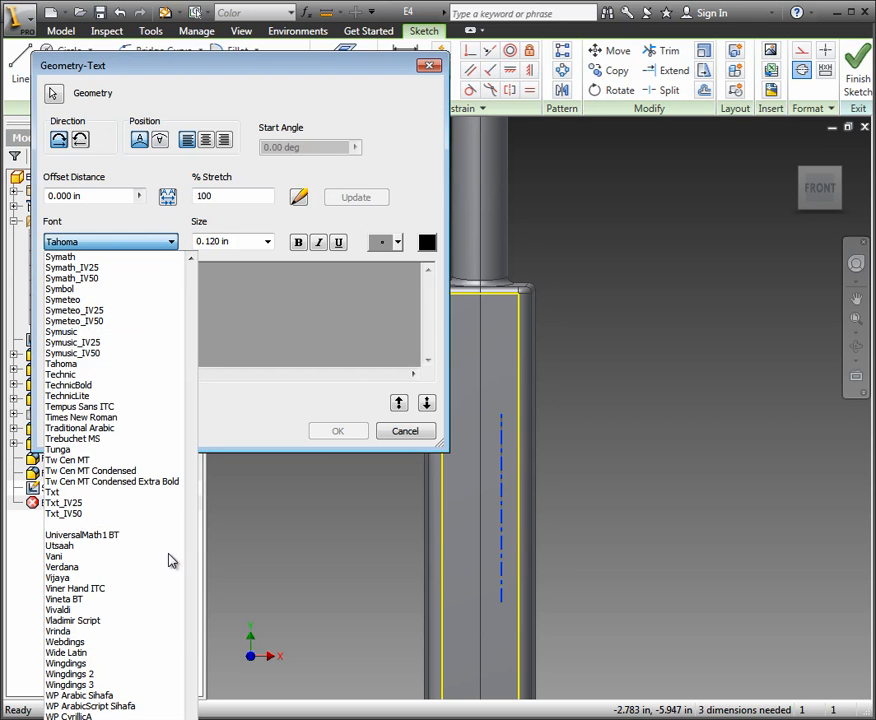
scroll(127, 565, up, 8)
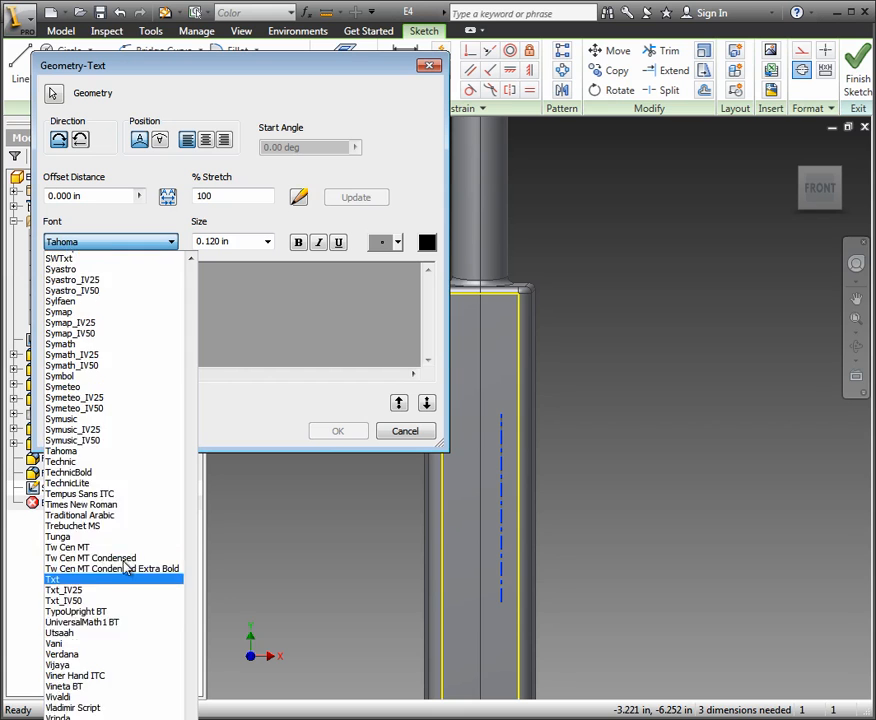
scroll(141, 475, up, 1)
scroll(121, 504, down, 8)
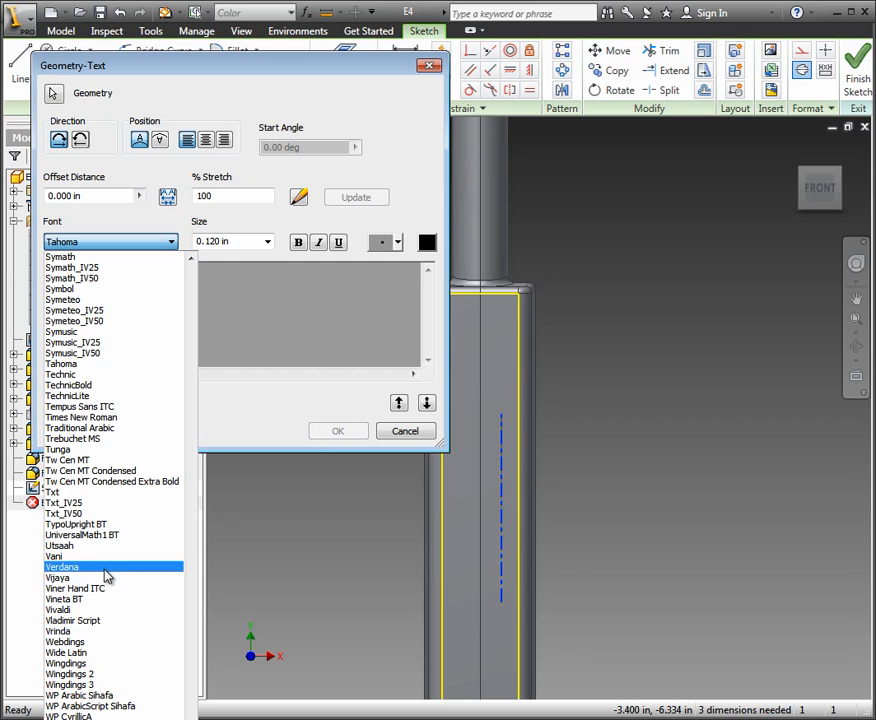
drag(191, 719, 289, 350)
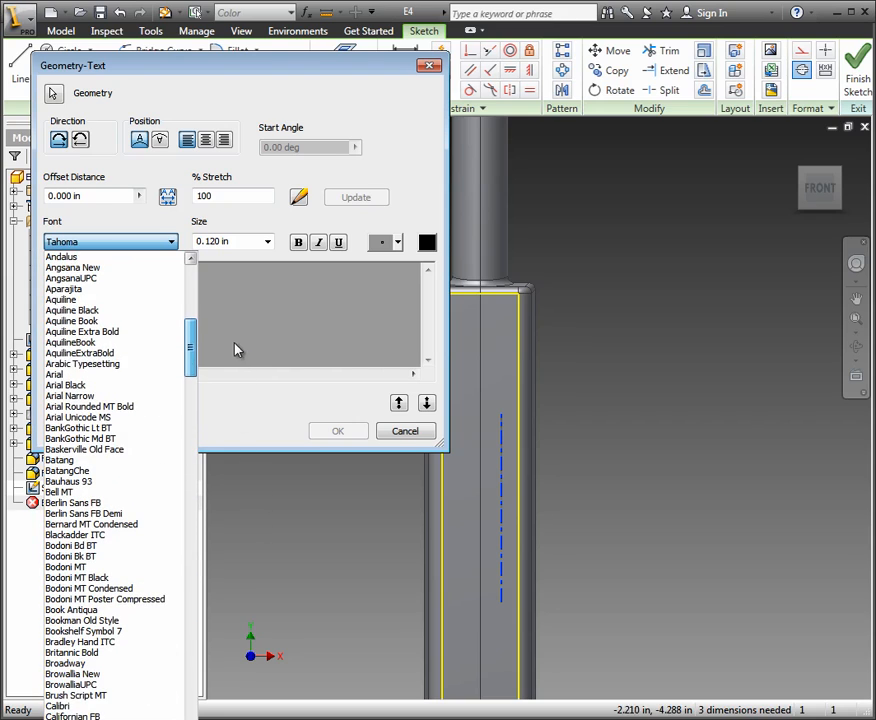
click(80, 385)
Step: Enter the text "Inventor" and align it along the vertical centerline, updating the preview on the grip
click(78, 280)
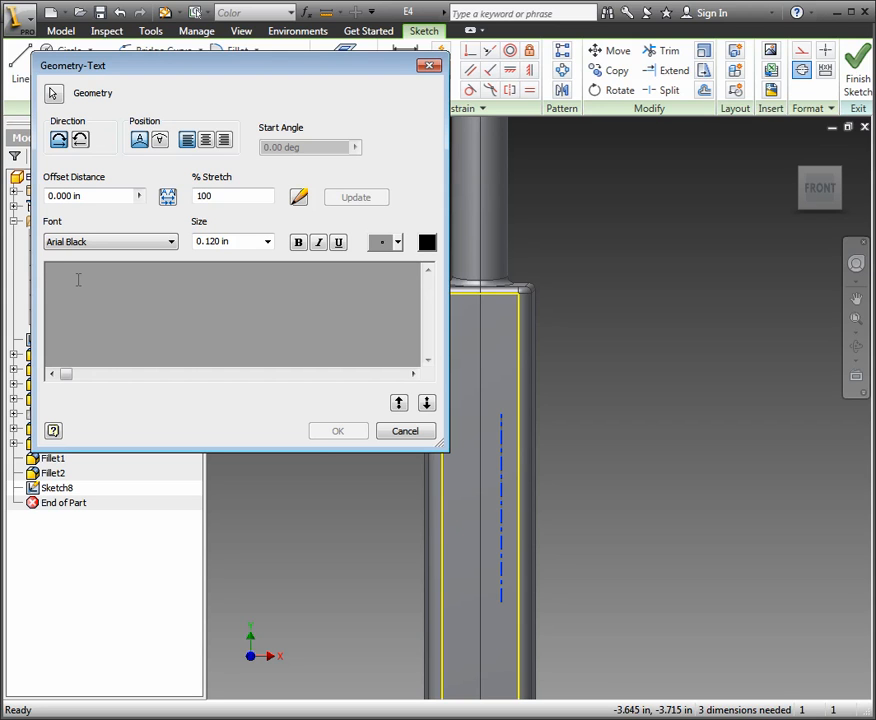
text(I)
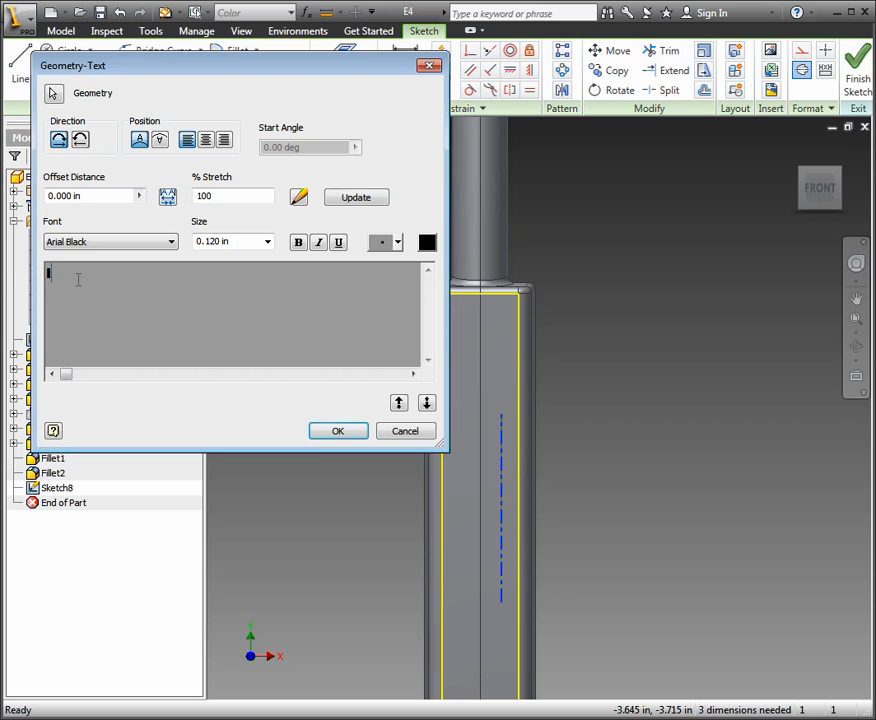
text(nventor)
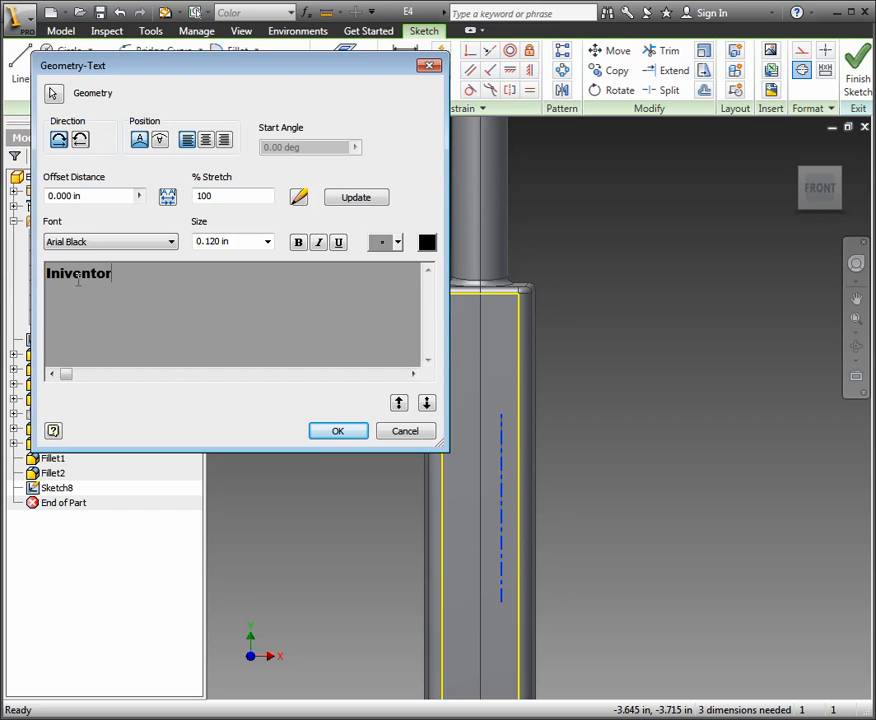
key(BackSpace)
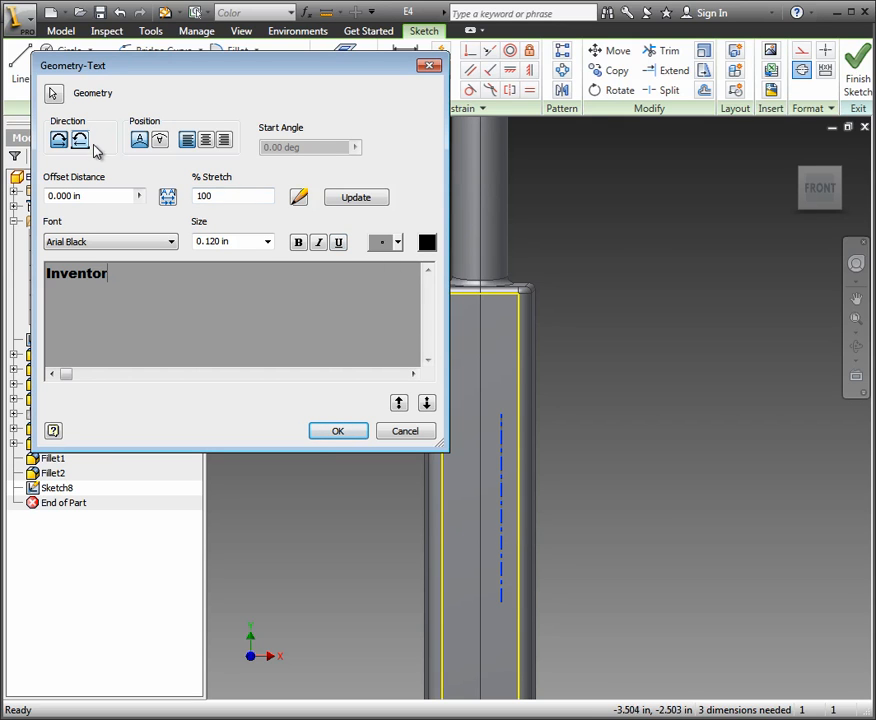
click(53, 93)
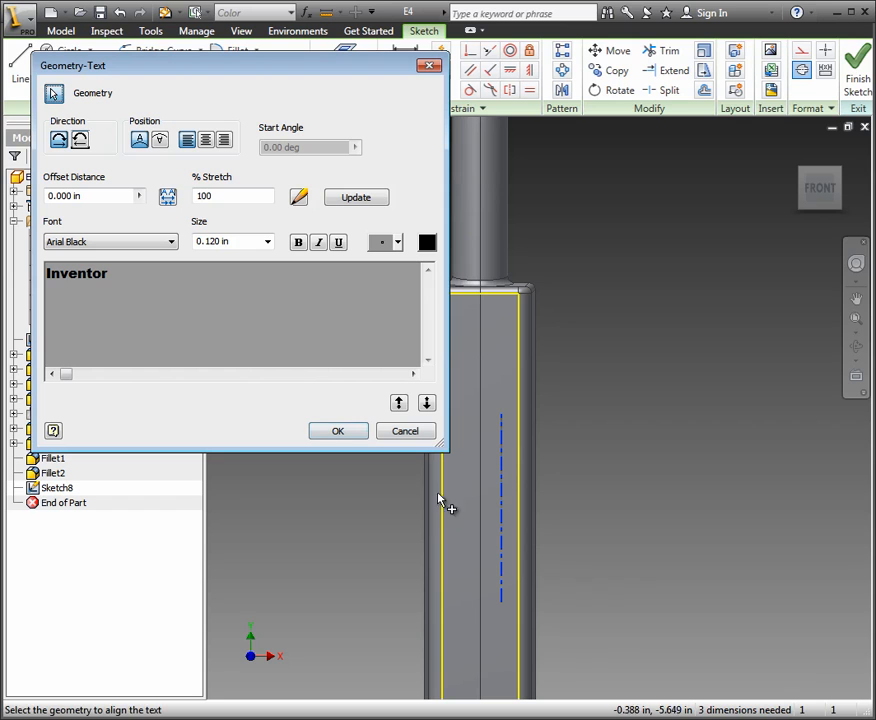
click(518, 562)
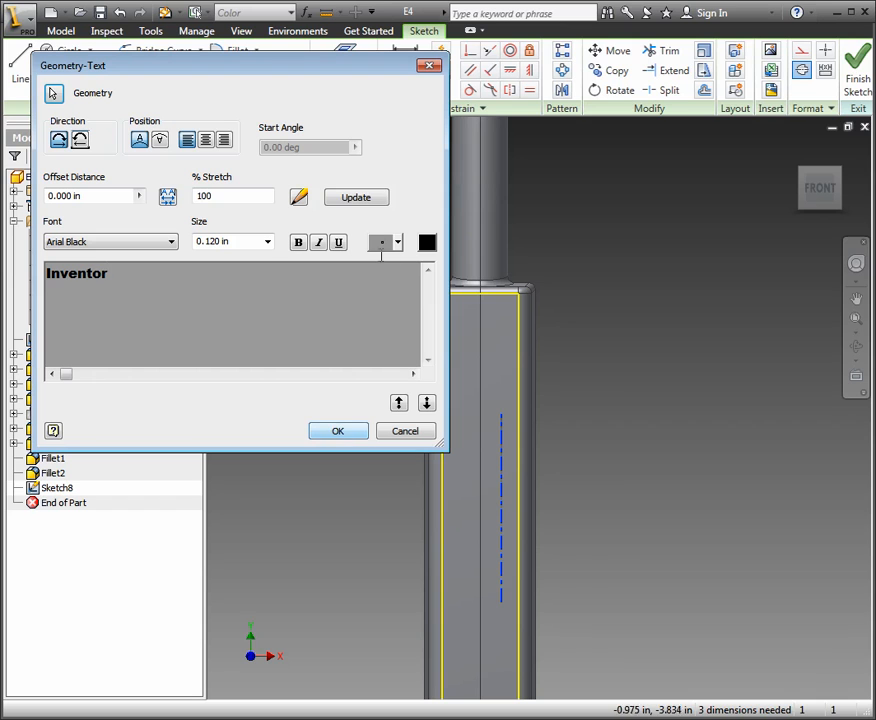
click(362, 204)
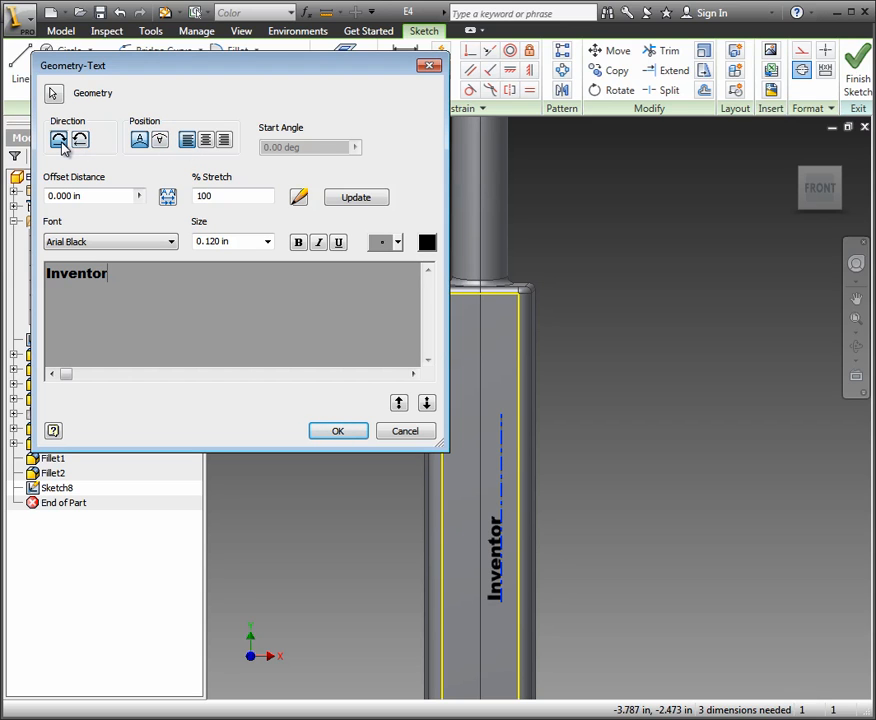
Step: Center the text along the line and set its stretch to 120 percent, updating the preview
click(208, 147)
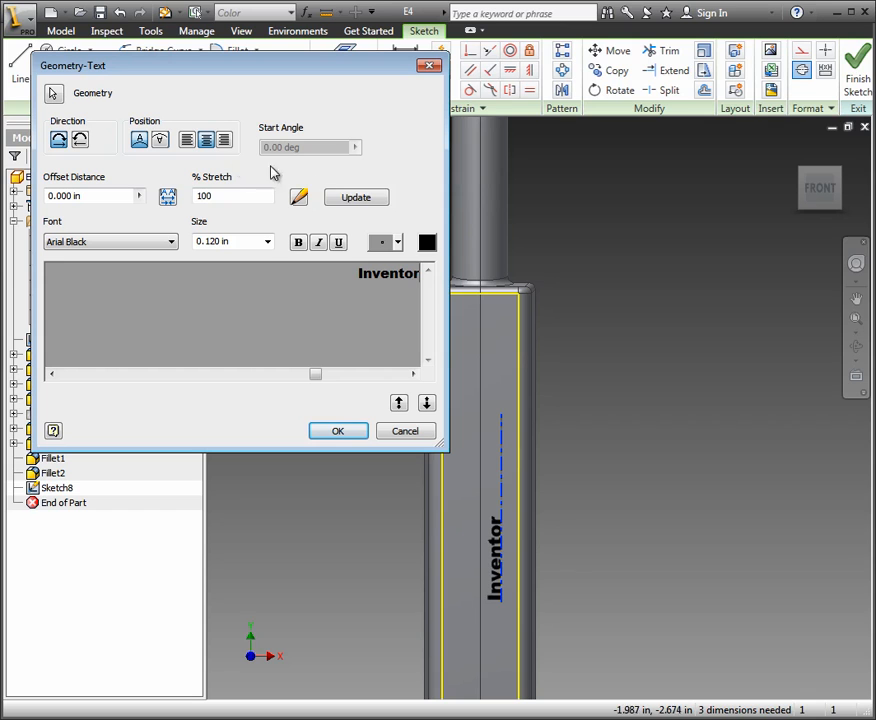
click(349, 197)
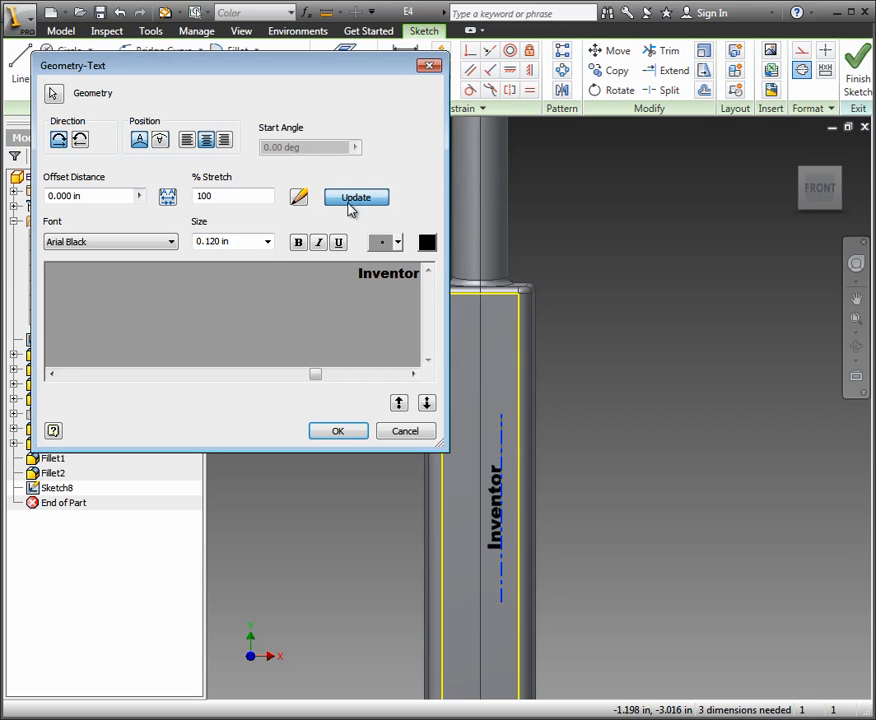
double_click(206, 196)
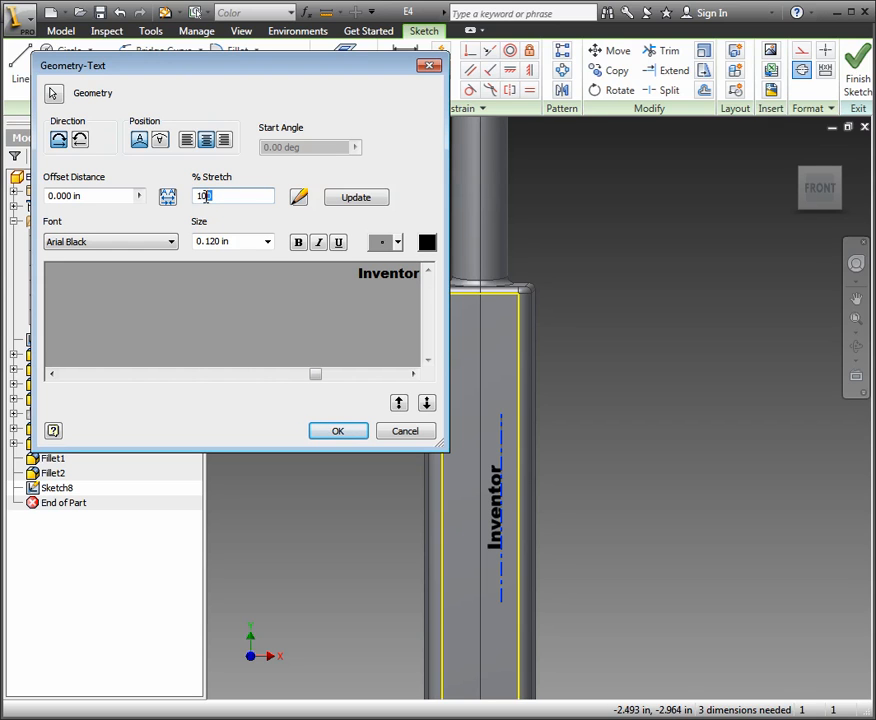
text(12)
click(355, 198)
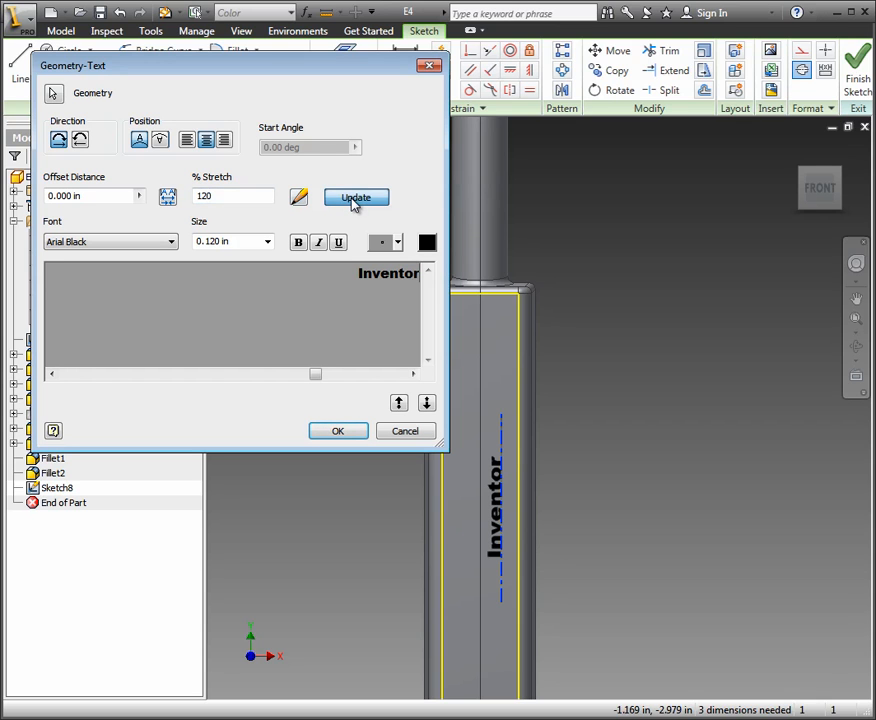
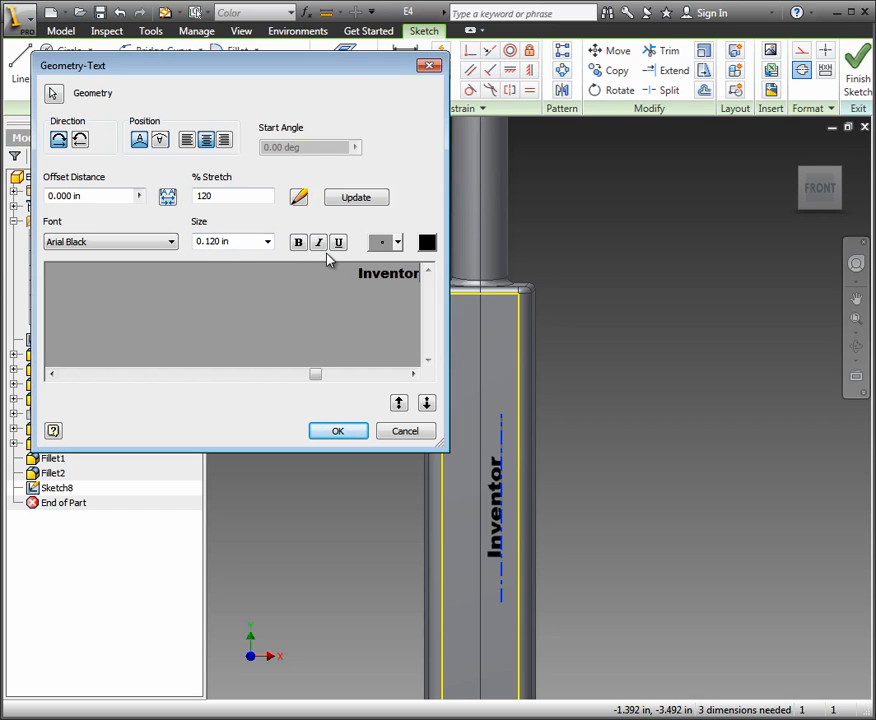
Step: Try to set the text size to 0.240 in and then to .25 in, and confirm the text
click(267, 241)
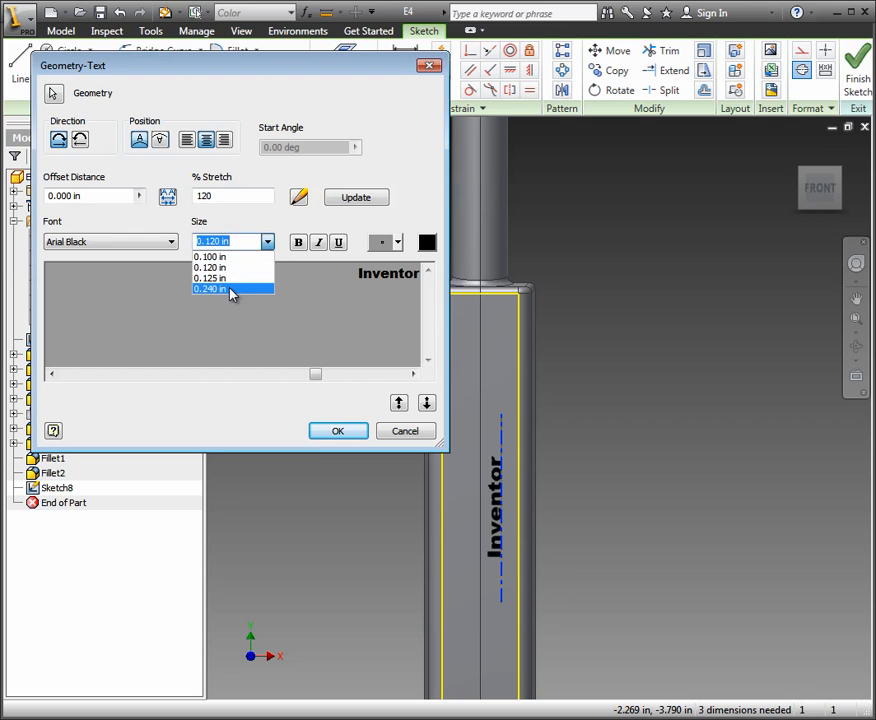
click(230, 290)
click(352, 200)
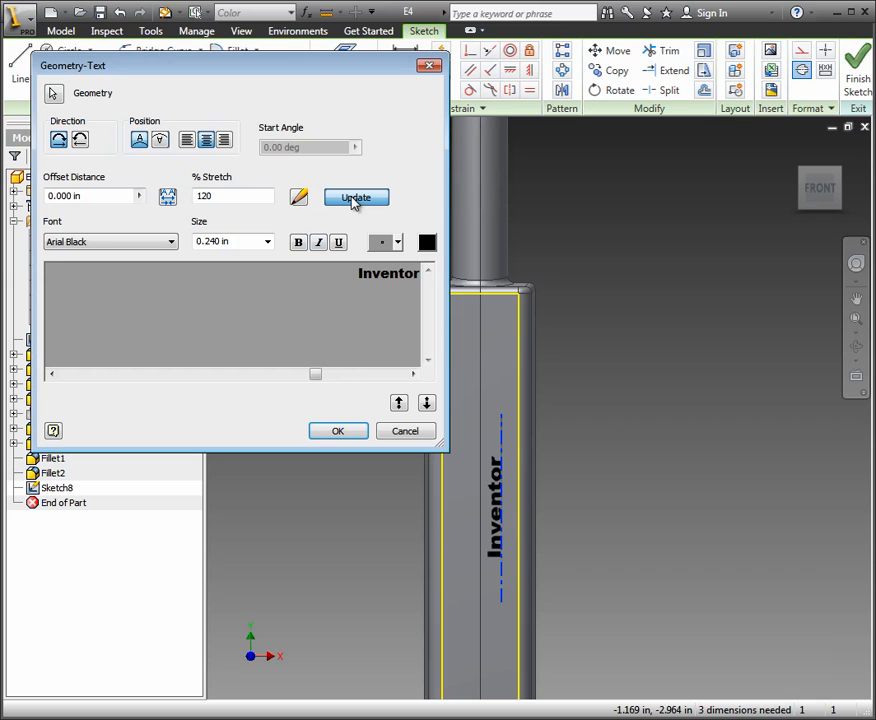
click(357, 203)
click(249, 241)
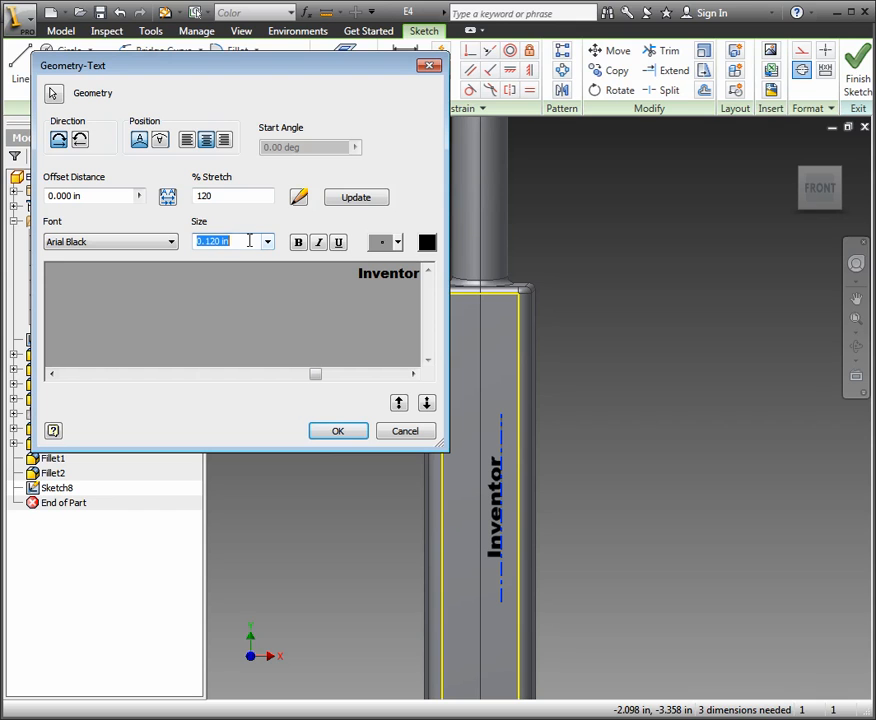
text(.25)
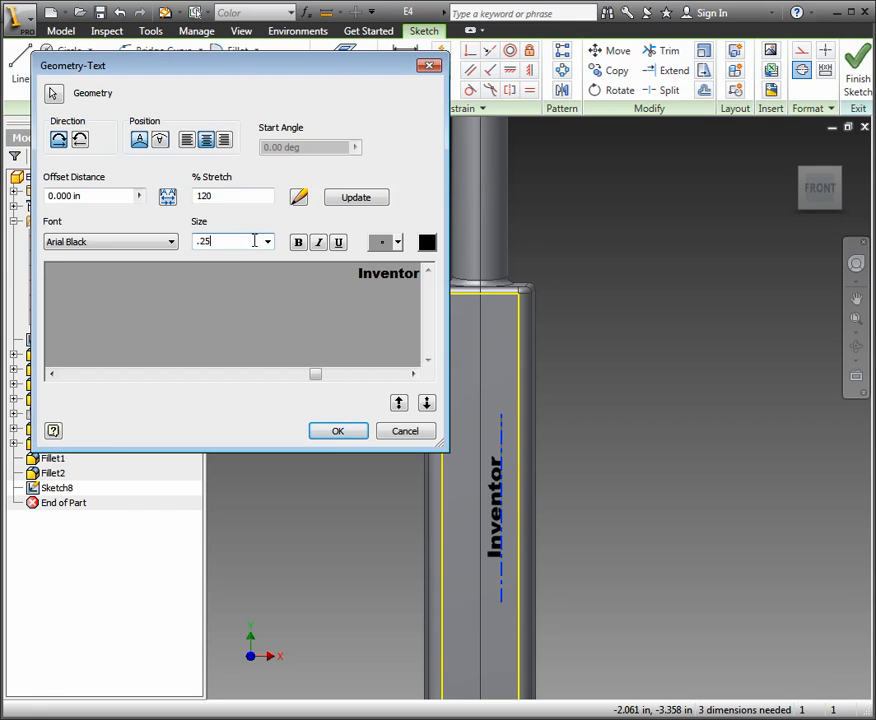
key(Return)
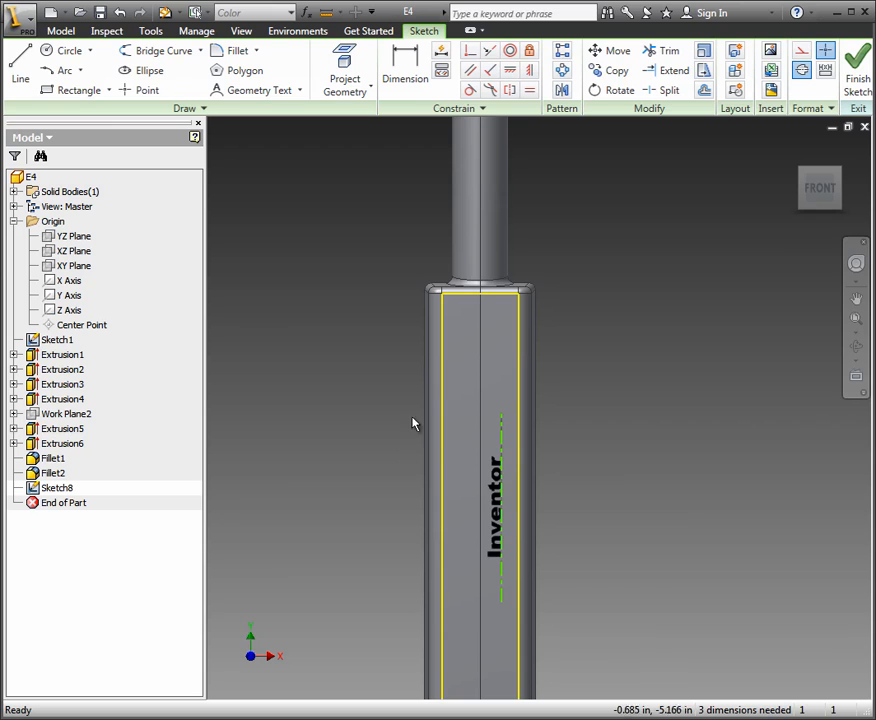
Step: Reopen the Inventor text for editing, select the whole word, set its size to 0.240 in and confirm
click(496, 537)
click(330, 587)
double_click(494, 554)
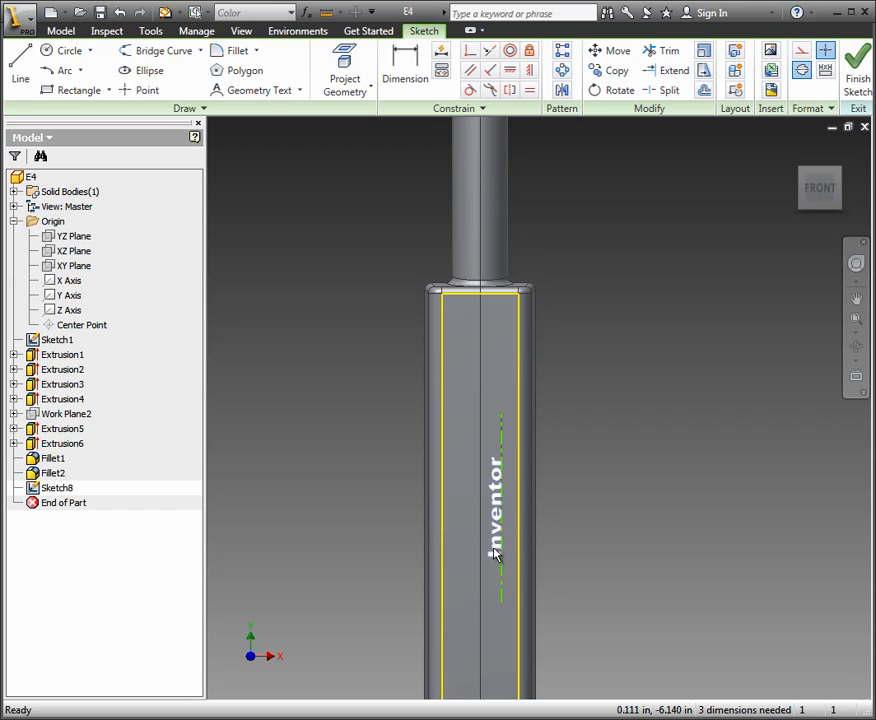
click(494, 554)
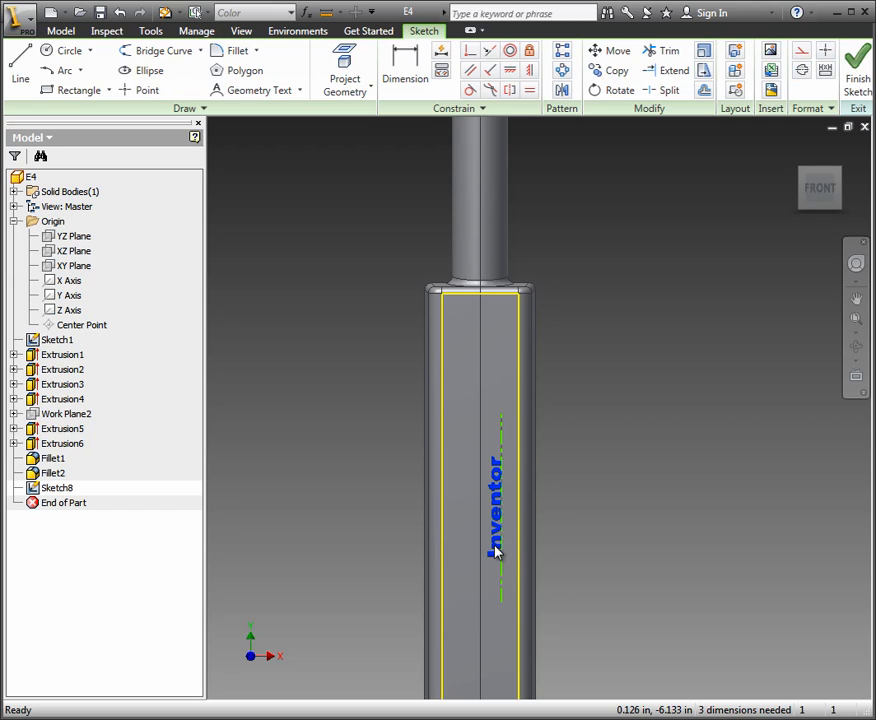
click(487, 688)
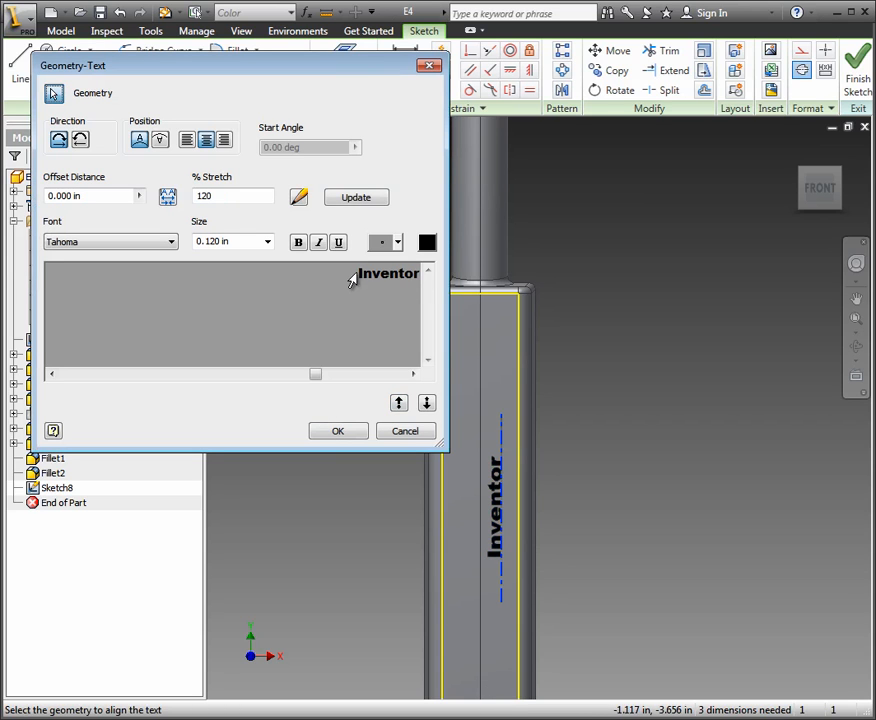
double_click(397, 279)
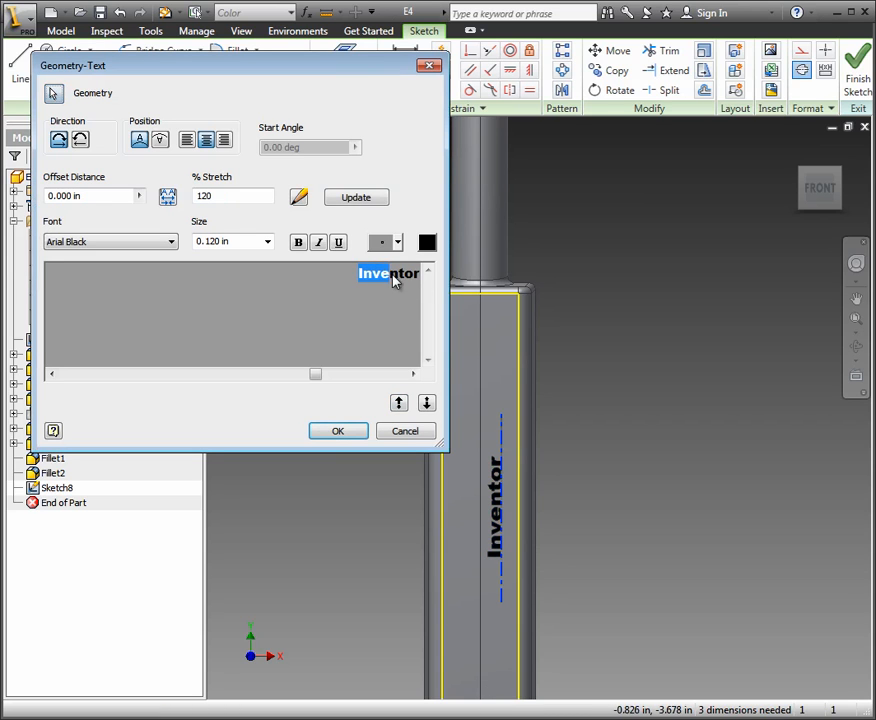
click(242, 240)
click(267, 242)
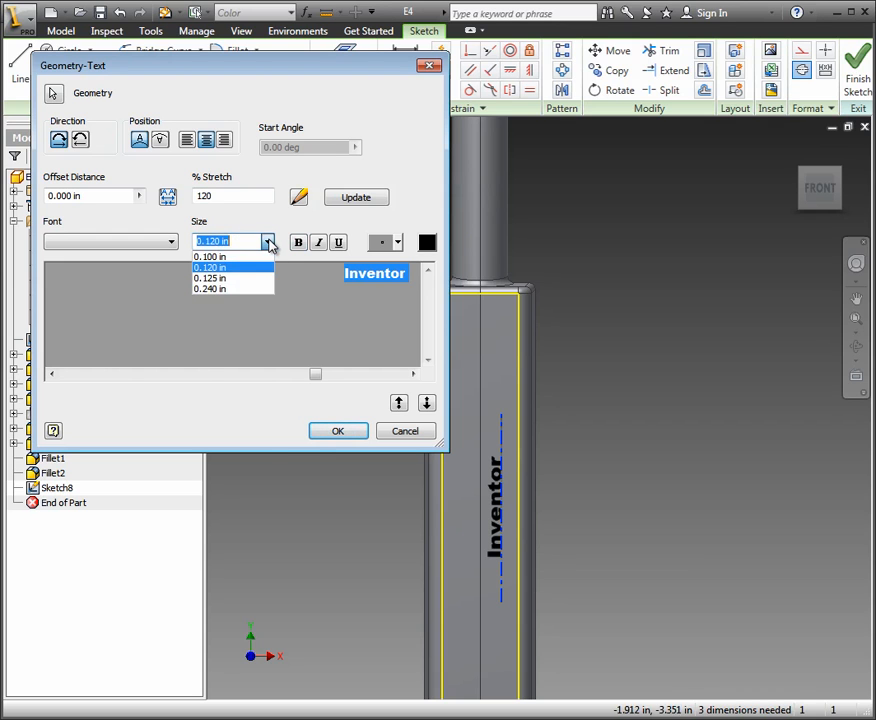
click(236, 291)
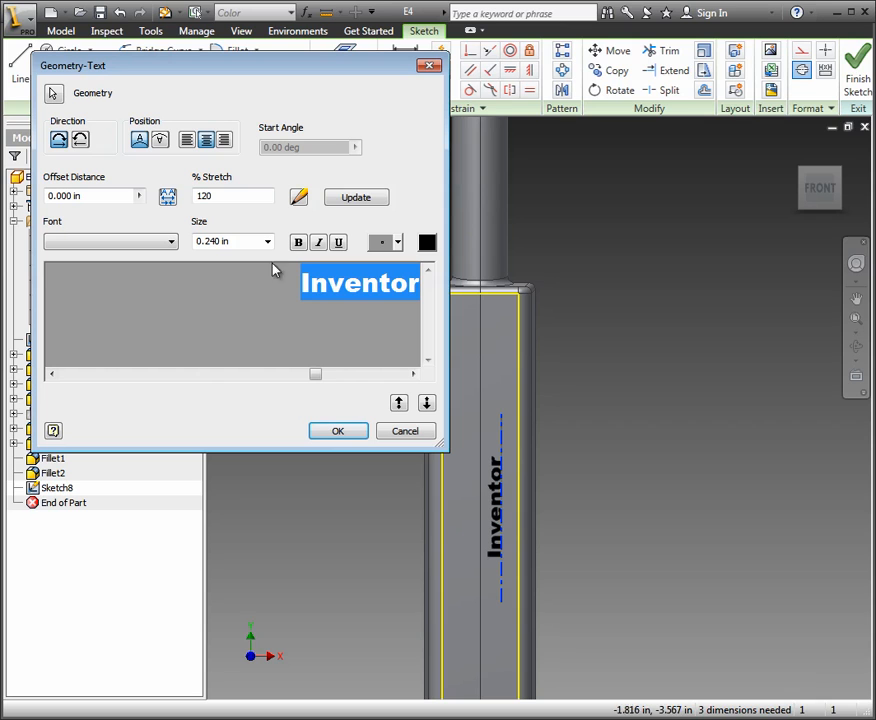
click(349, 198)
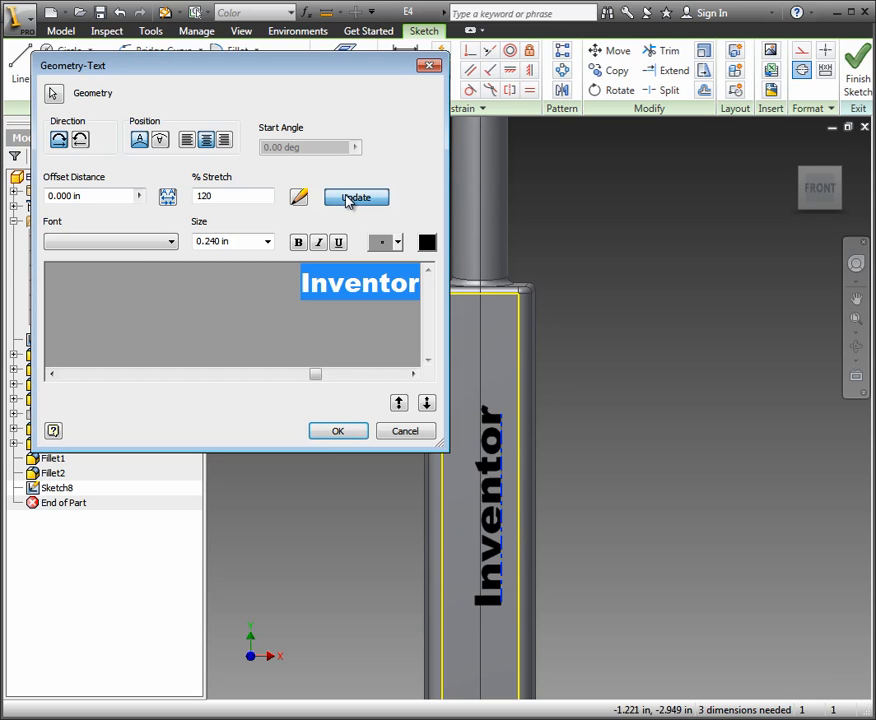
click(298, 243)
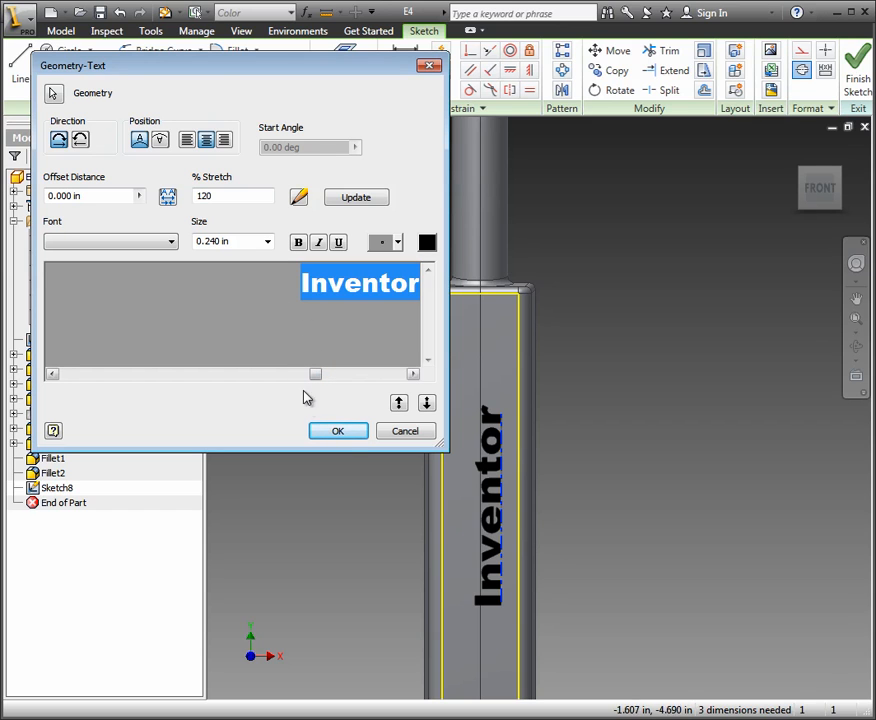
click(338, 431)
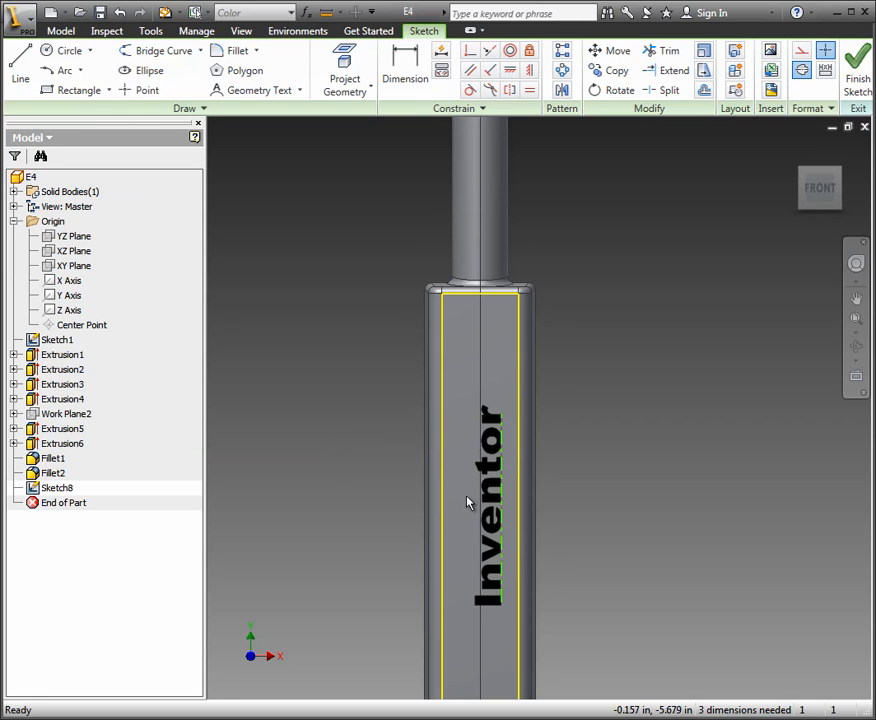
Step: Finish the text sketch and extrude the word "Inventor" as a cut .03 in deep into the grip face
click(858, 82)
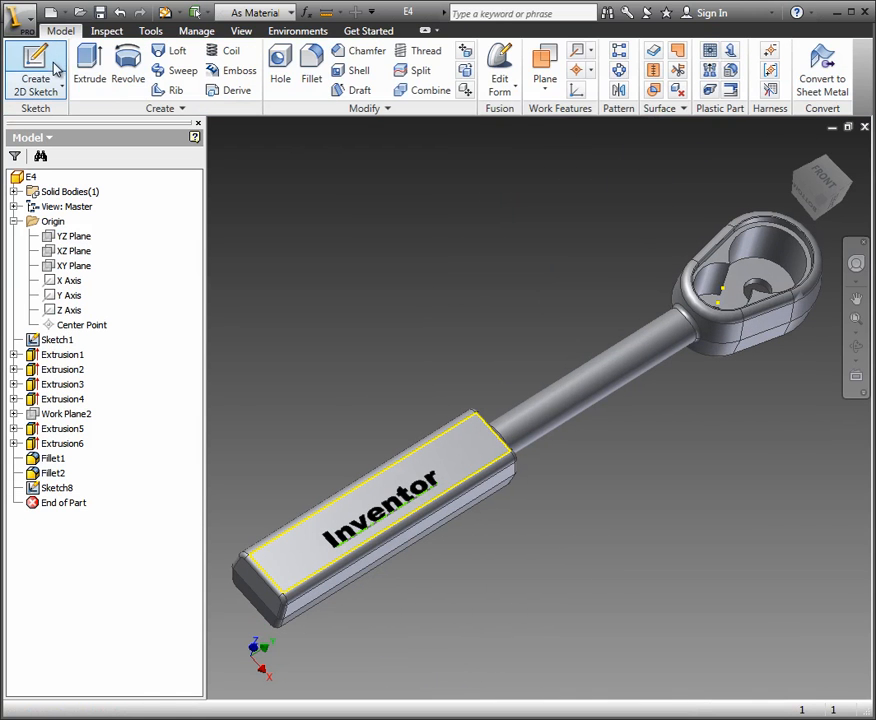
click(90, 62)
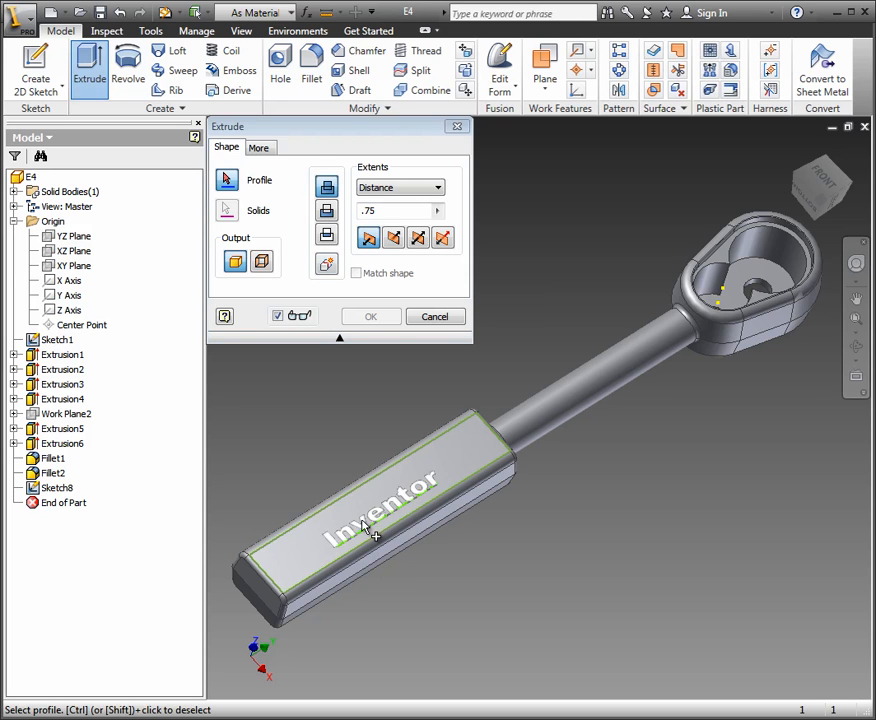
click(333, 218)
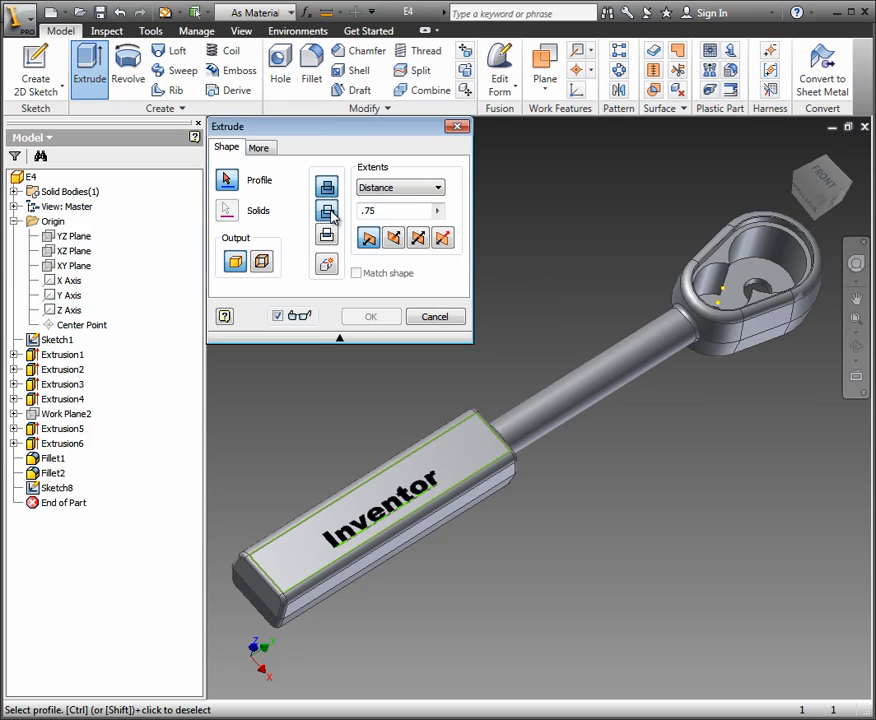
double_click(374, 210)
text(.03)
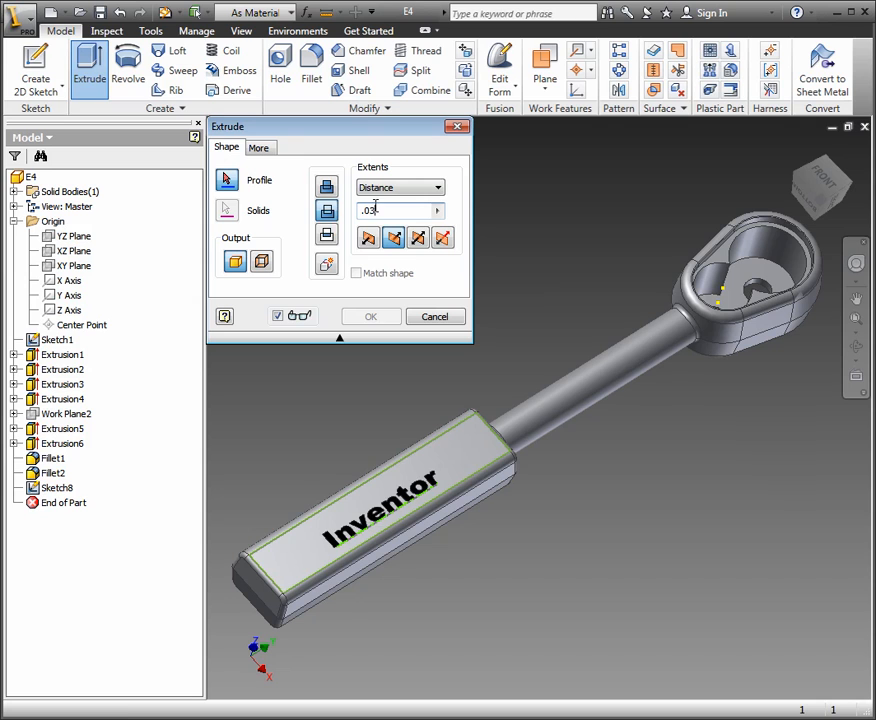
click(403, 509)
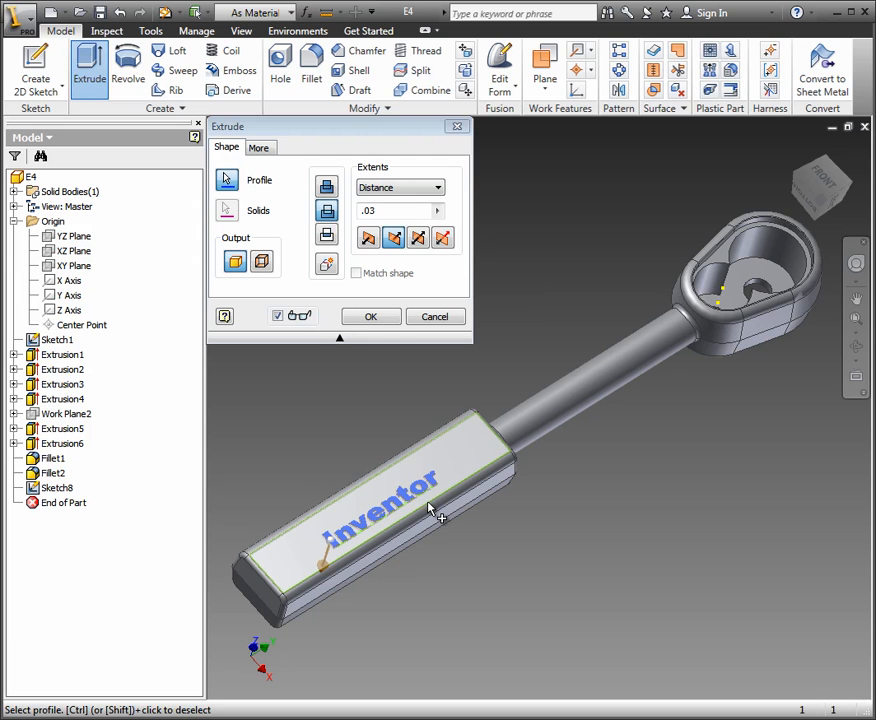
click(371, 318)
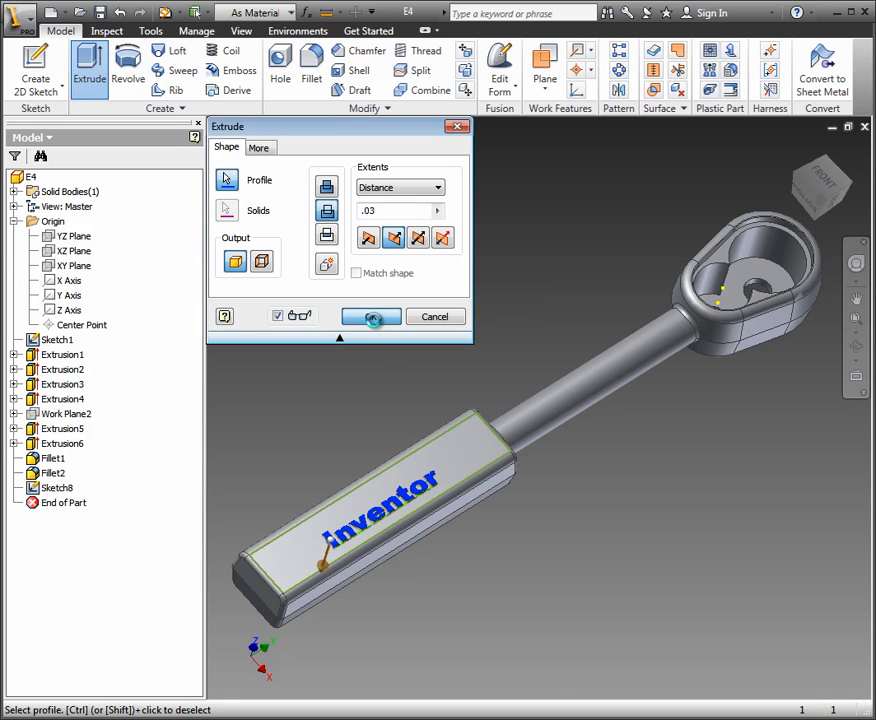
Step: Examine the engraved lettering on the grip up close and the overall shape of the part from an angled view
scroll(355, 540, down, 8)
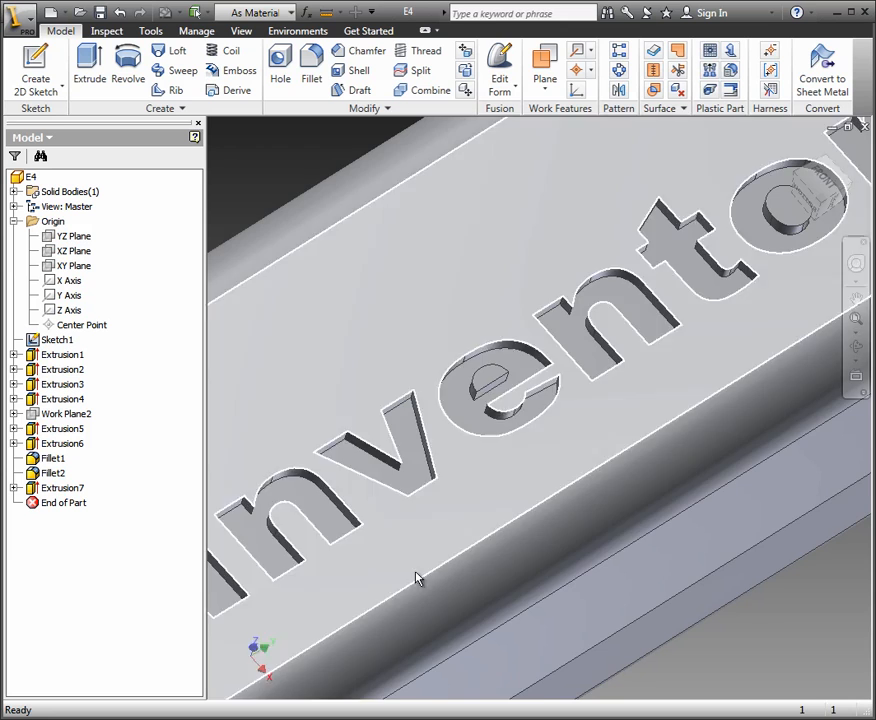
scroll(530, 588, up, 3)
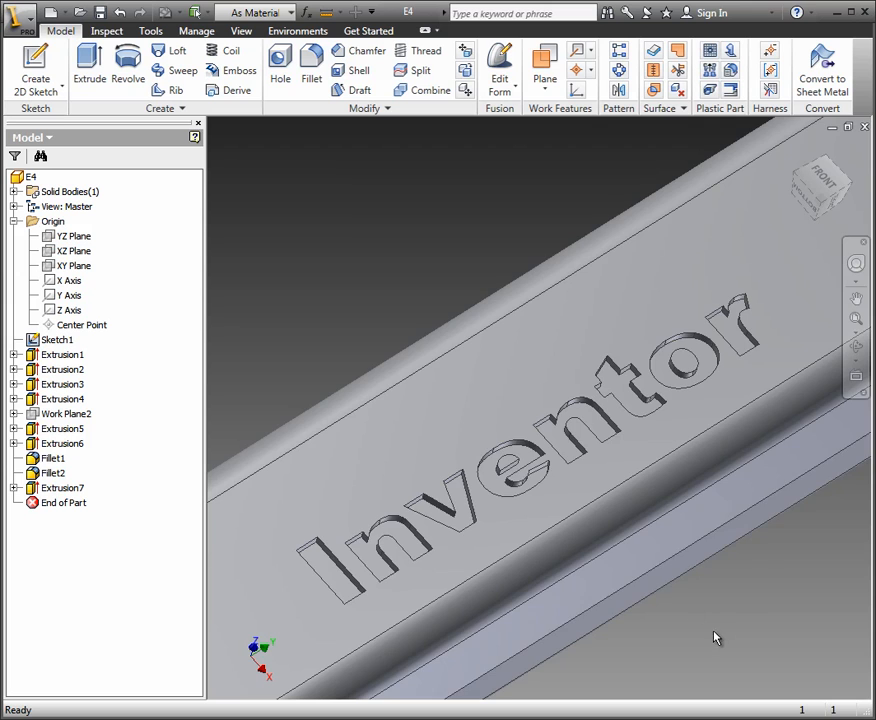
scroll(649, 565, up, 10)
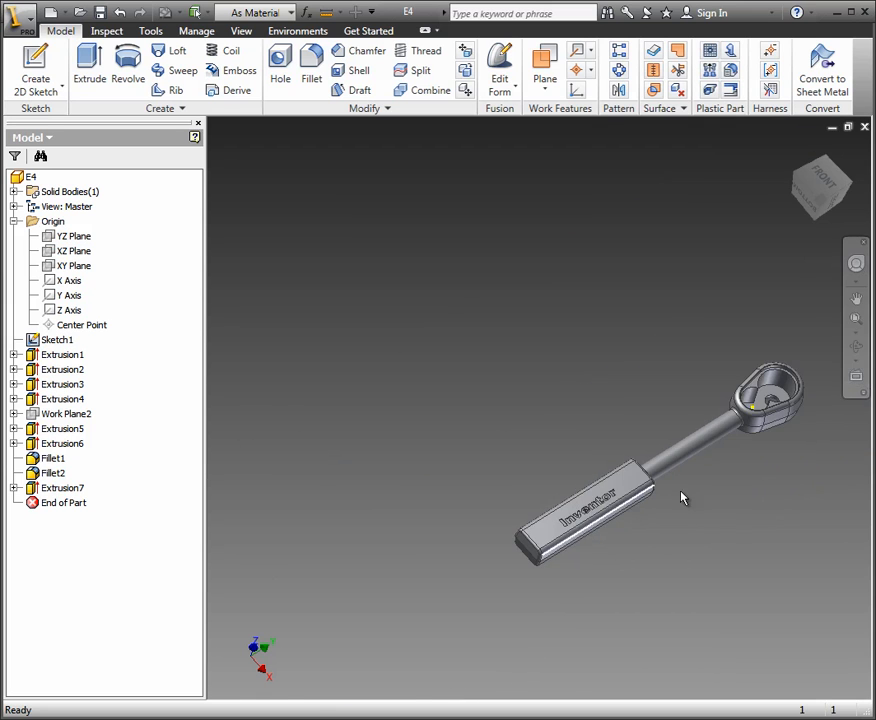
scroll(776, 463, down, 4)
shift+middle_drag(565, 380, 555, 345)
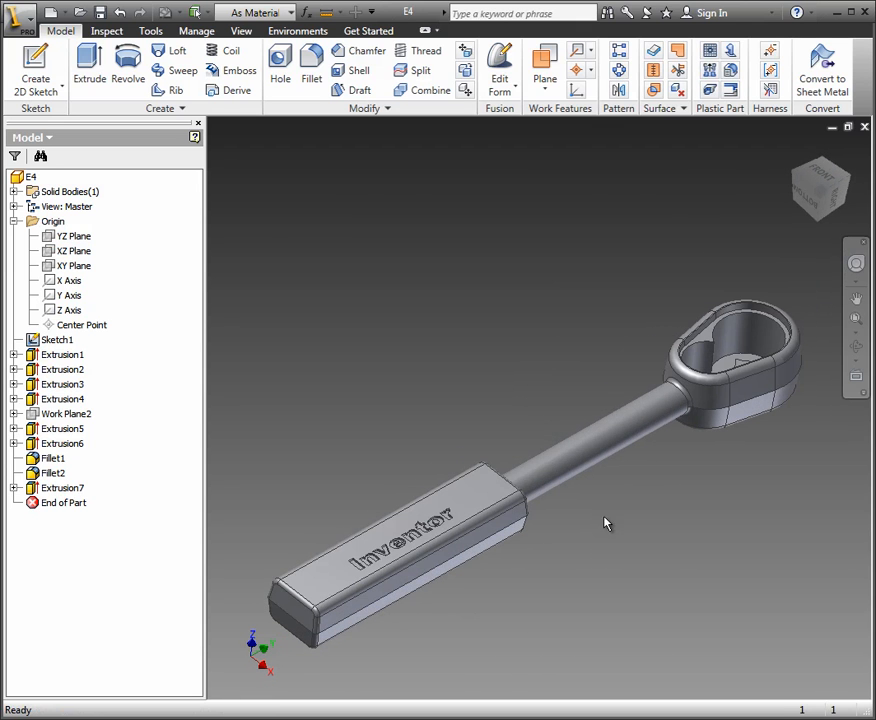